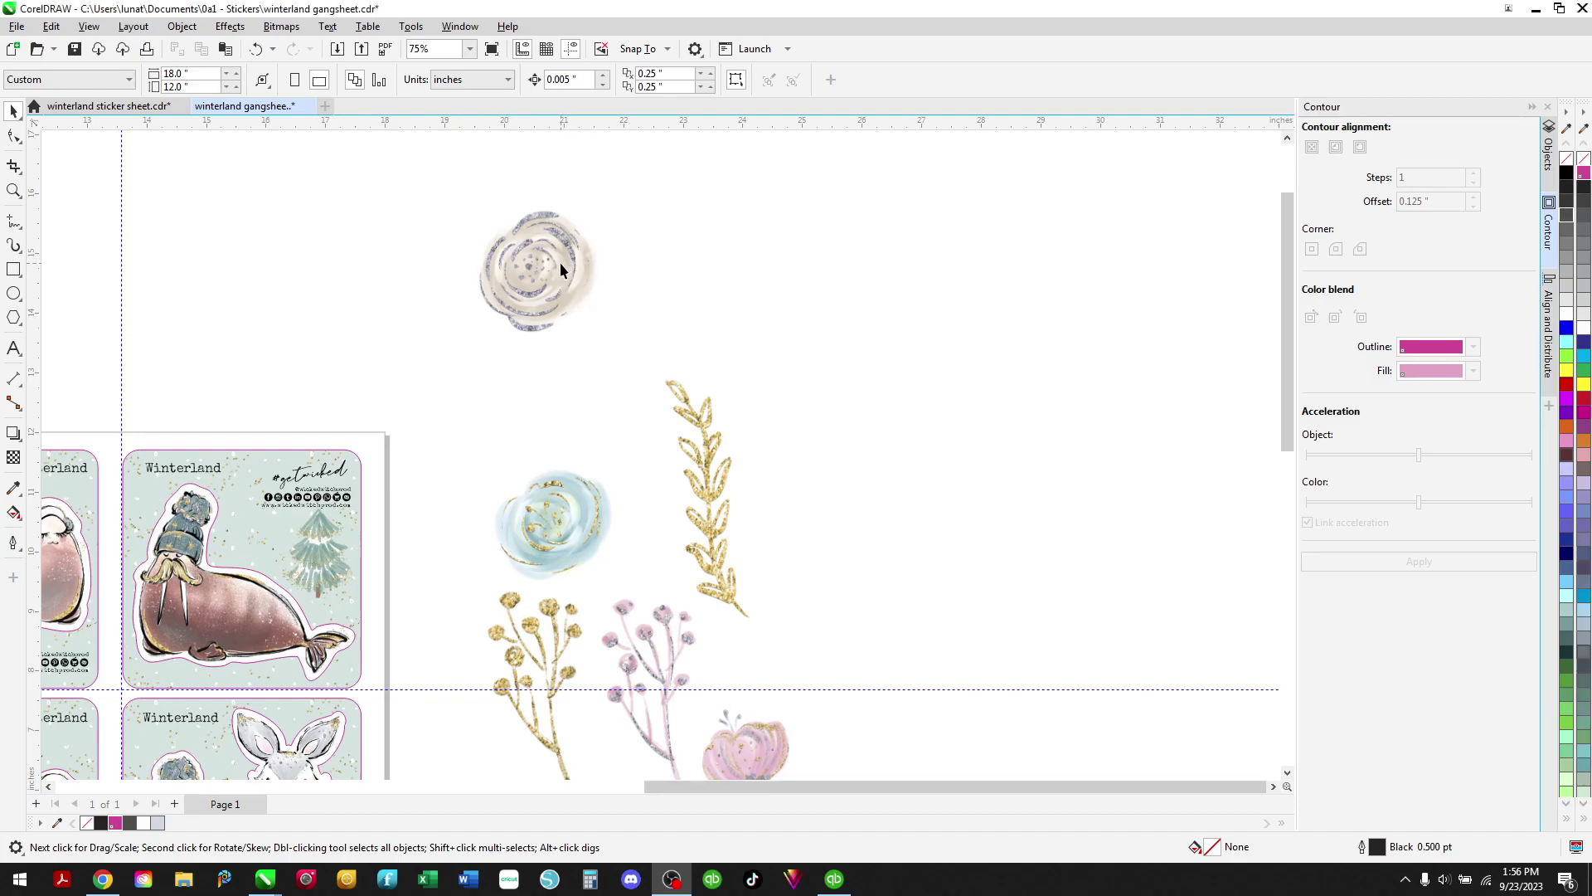
Trace the beige rose bitmap as Outline Trace line art, removing the white background (253 curves).
click(559, 268)
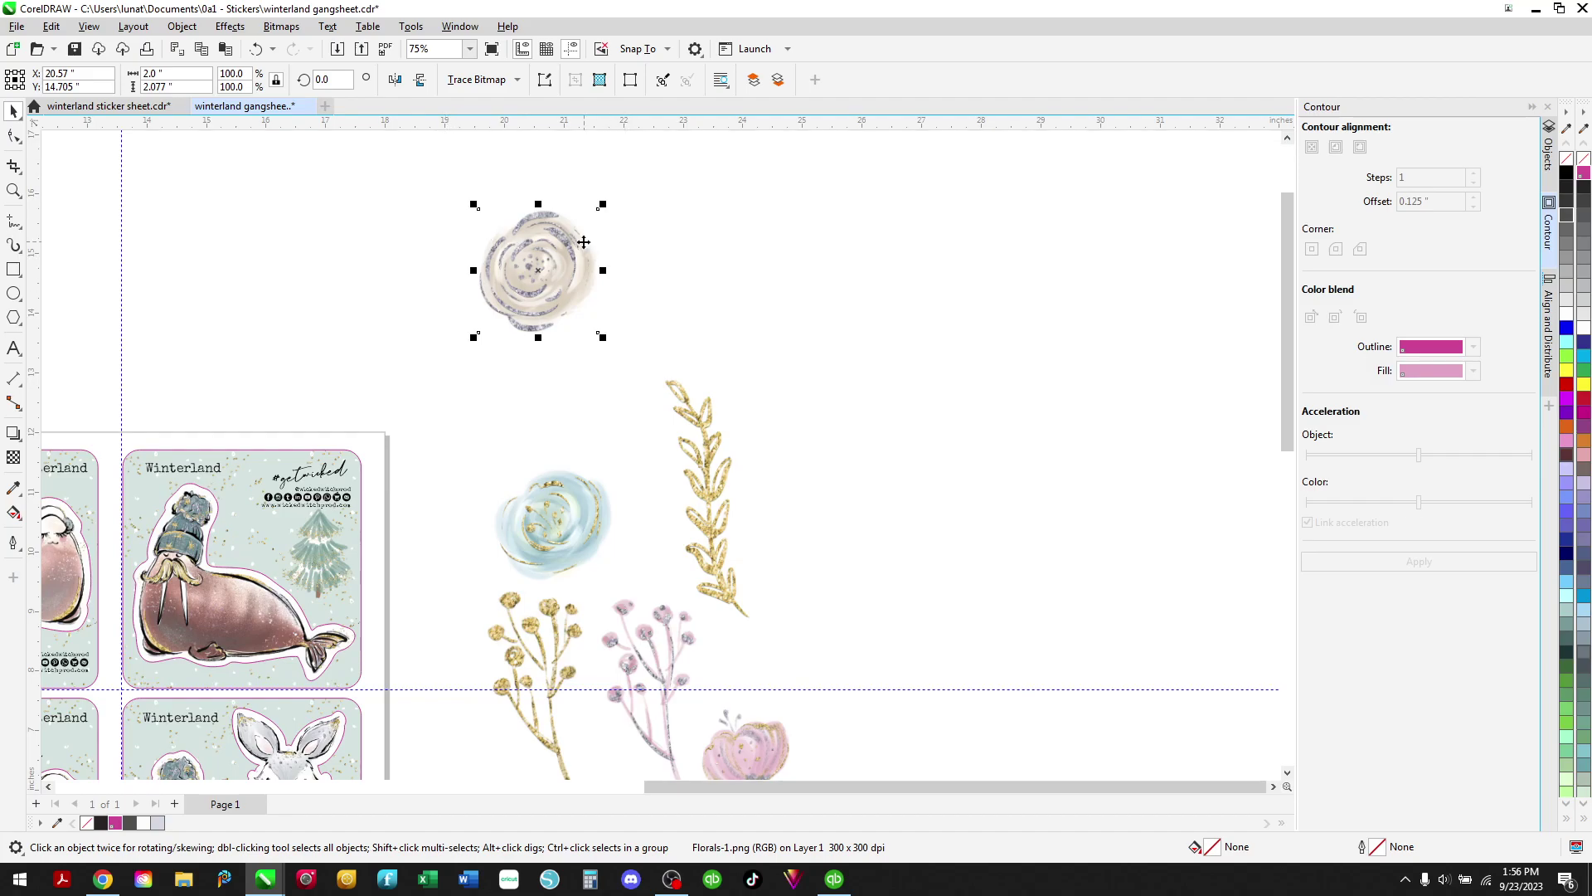
scroll(580, 262, up, 2)
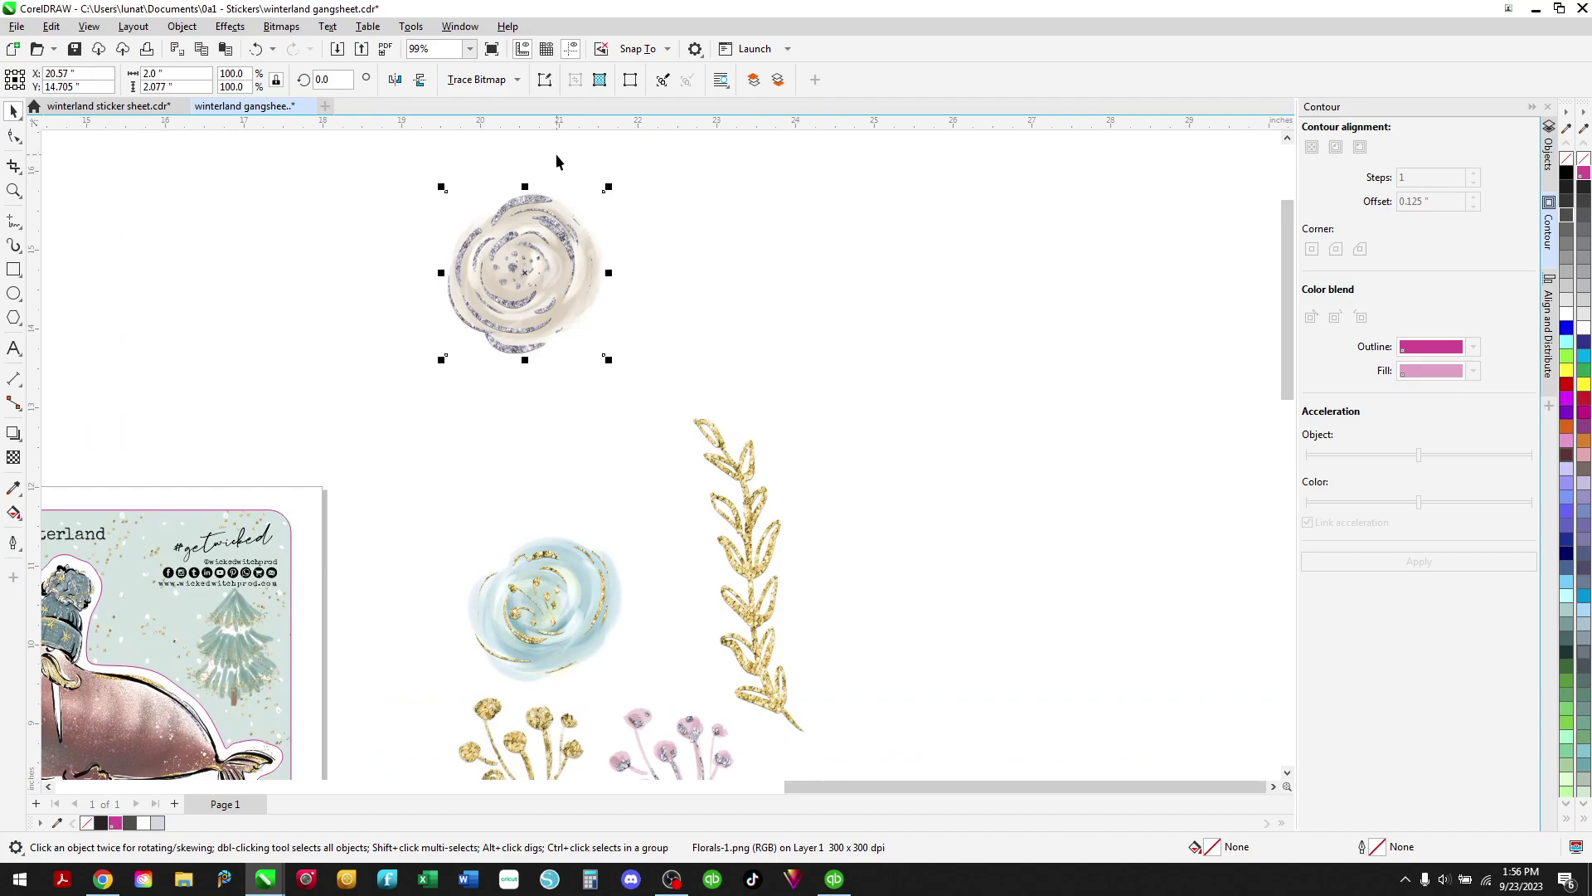
click(518, 79)
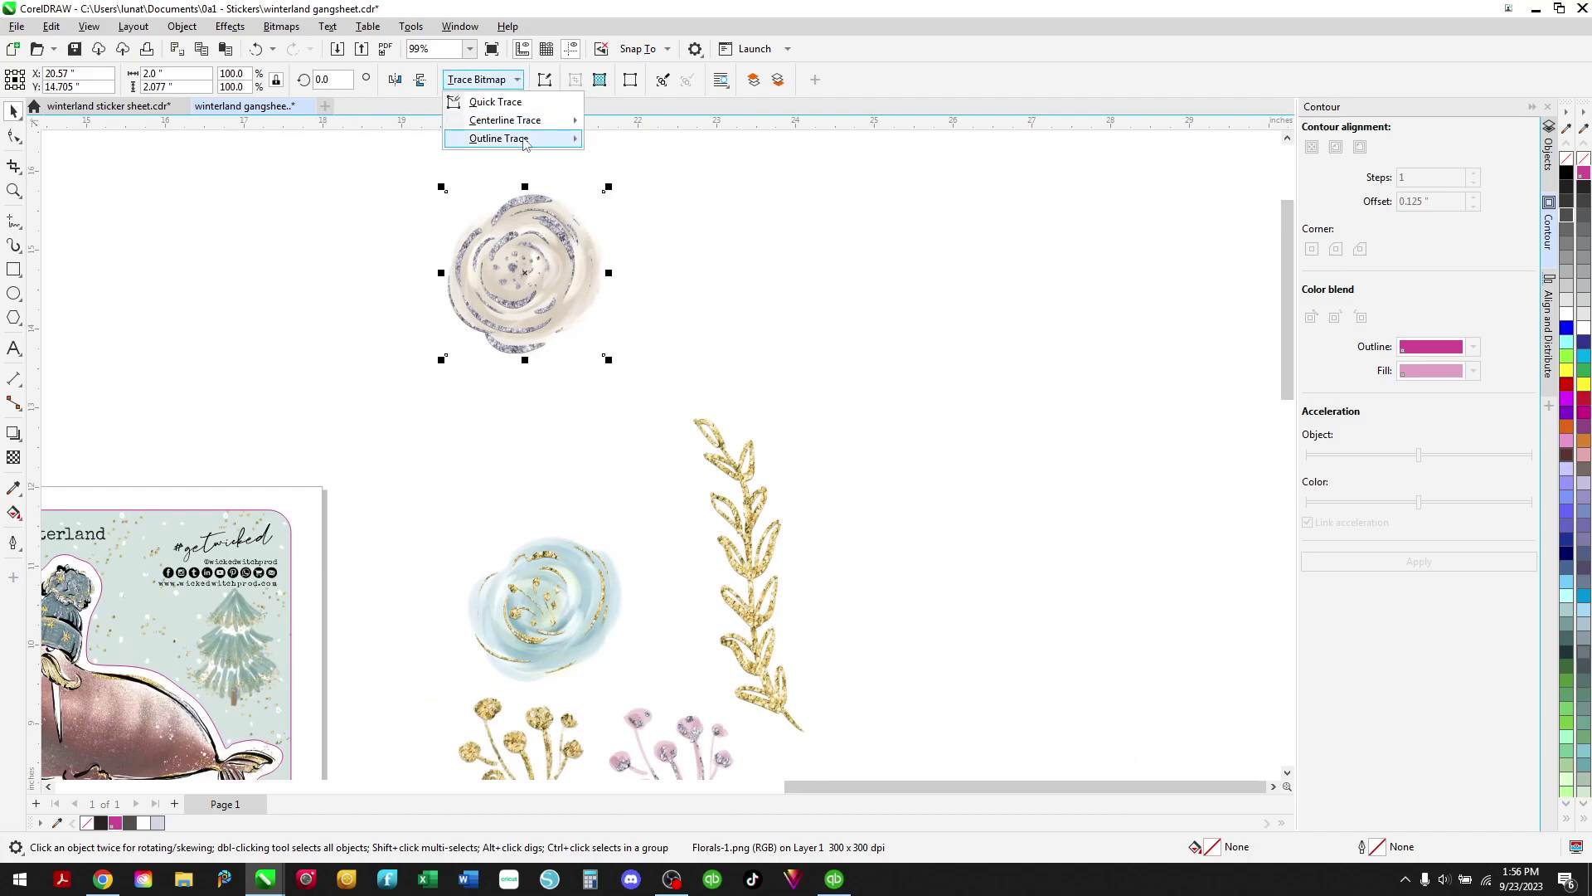
click(658, 145)
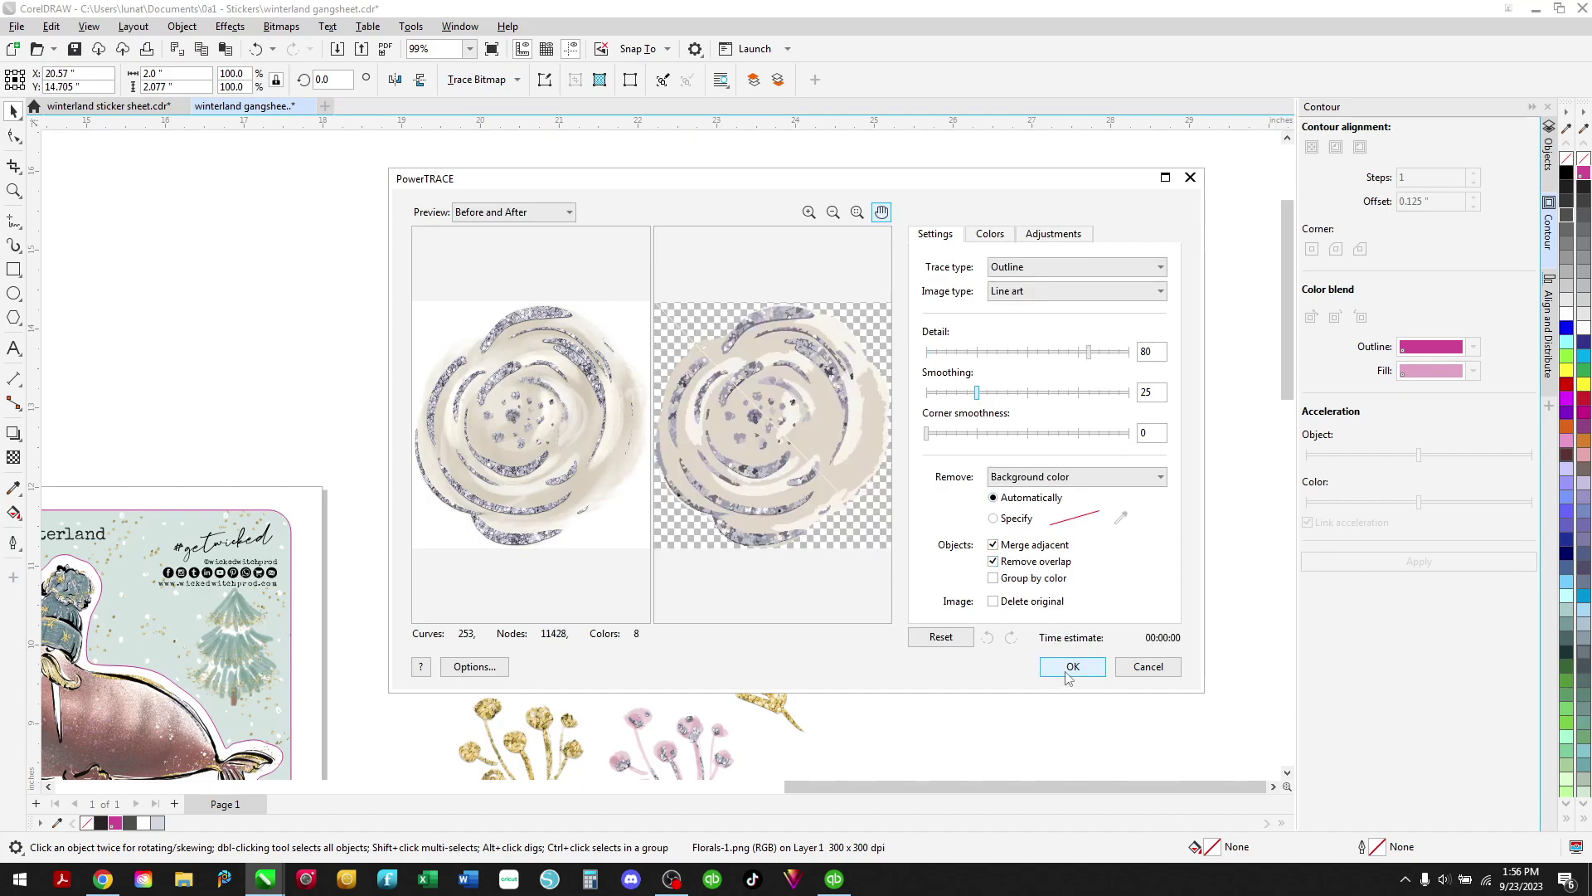
Accept the rose trace, move the traced group beside the original and ungroup it.
click(1068, 673)
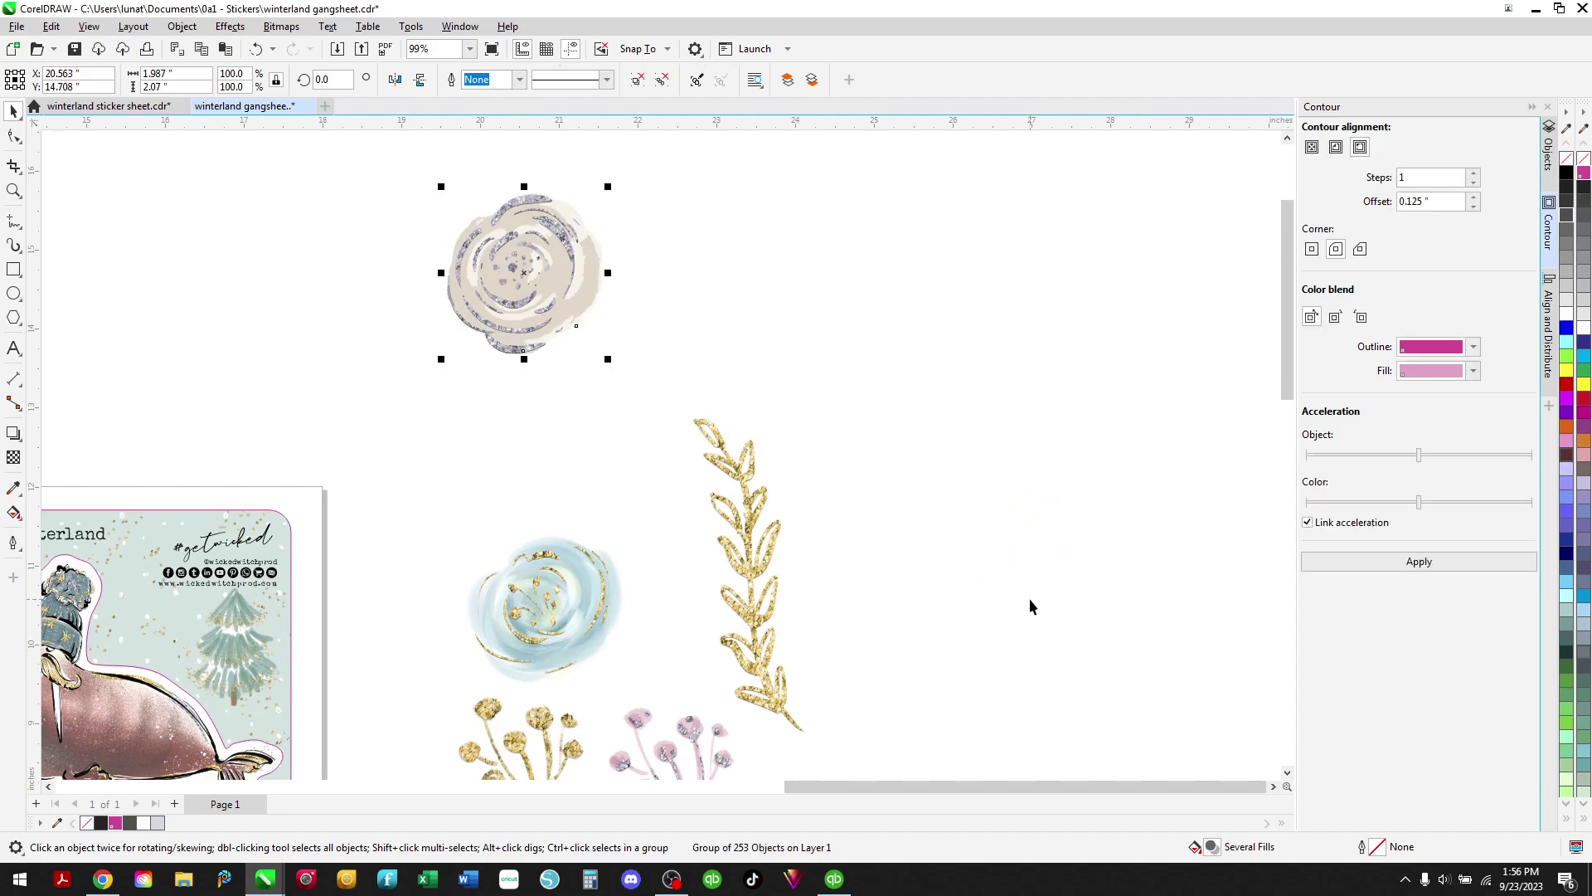
drag(531, 273, 767, 274)
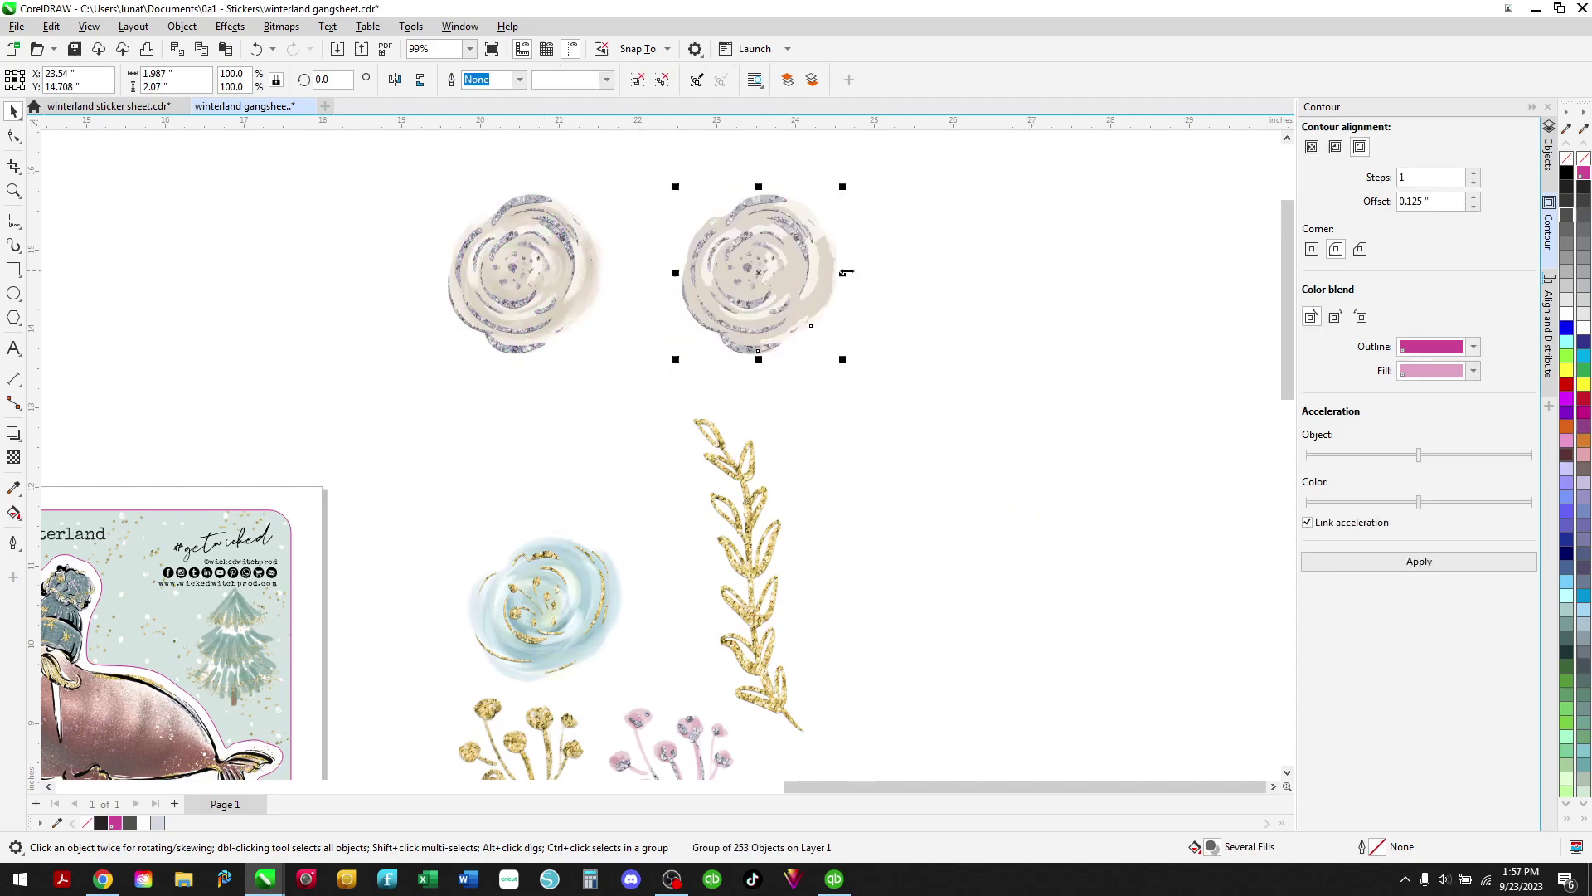
key(ctrl+u)
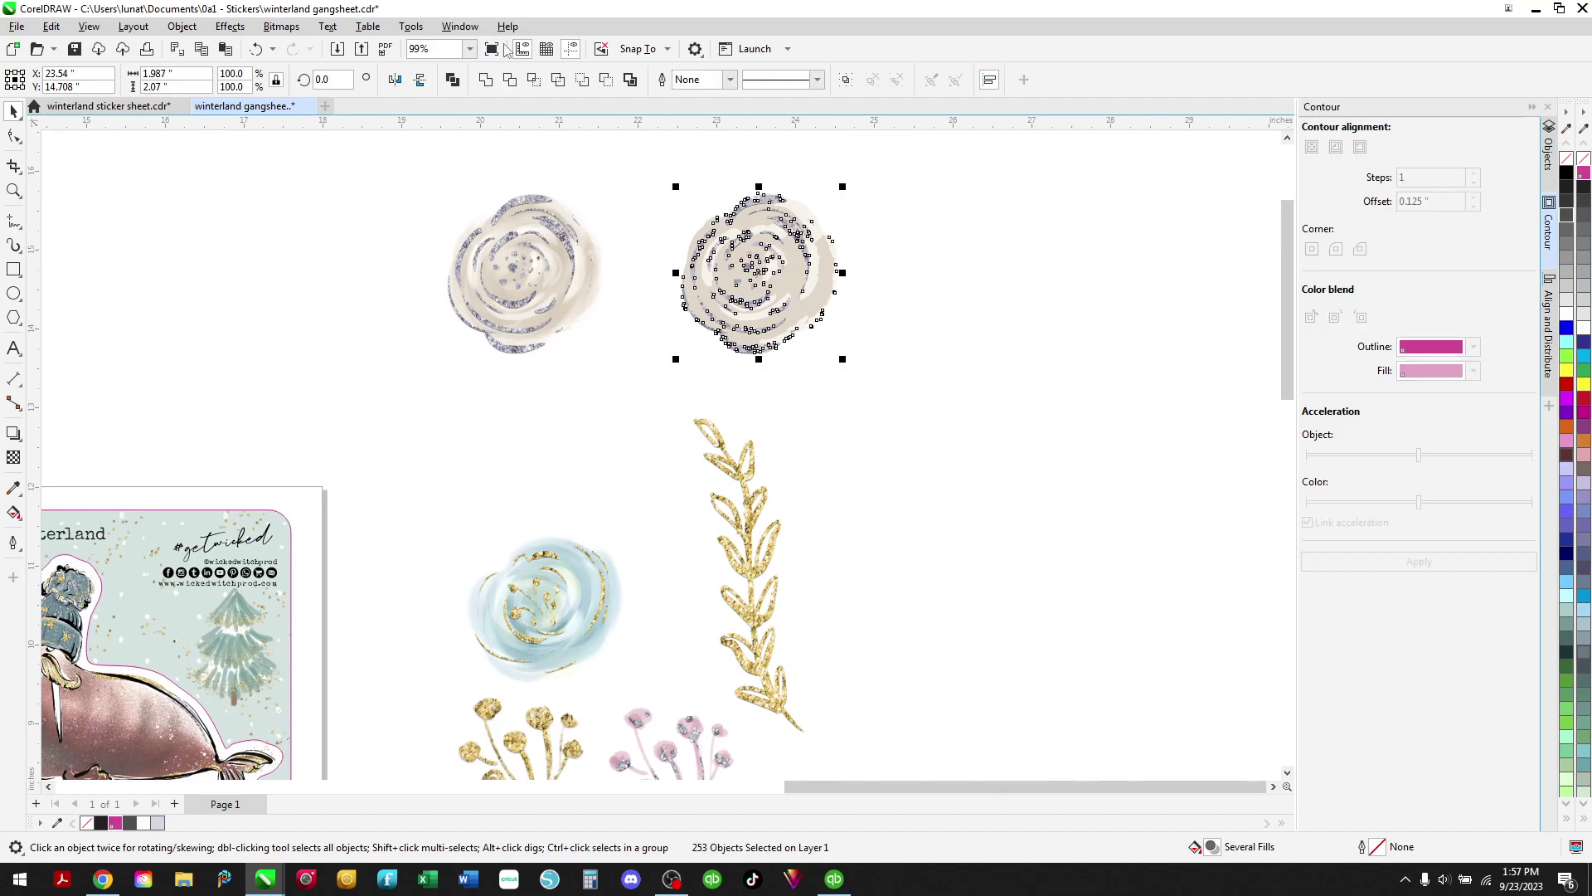
Create a boundary outline of the traced pieces, move it aside, and select the traced copy.
click(631, 81)
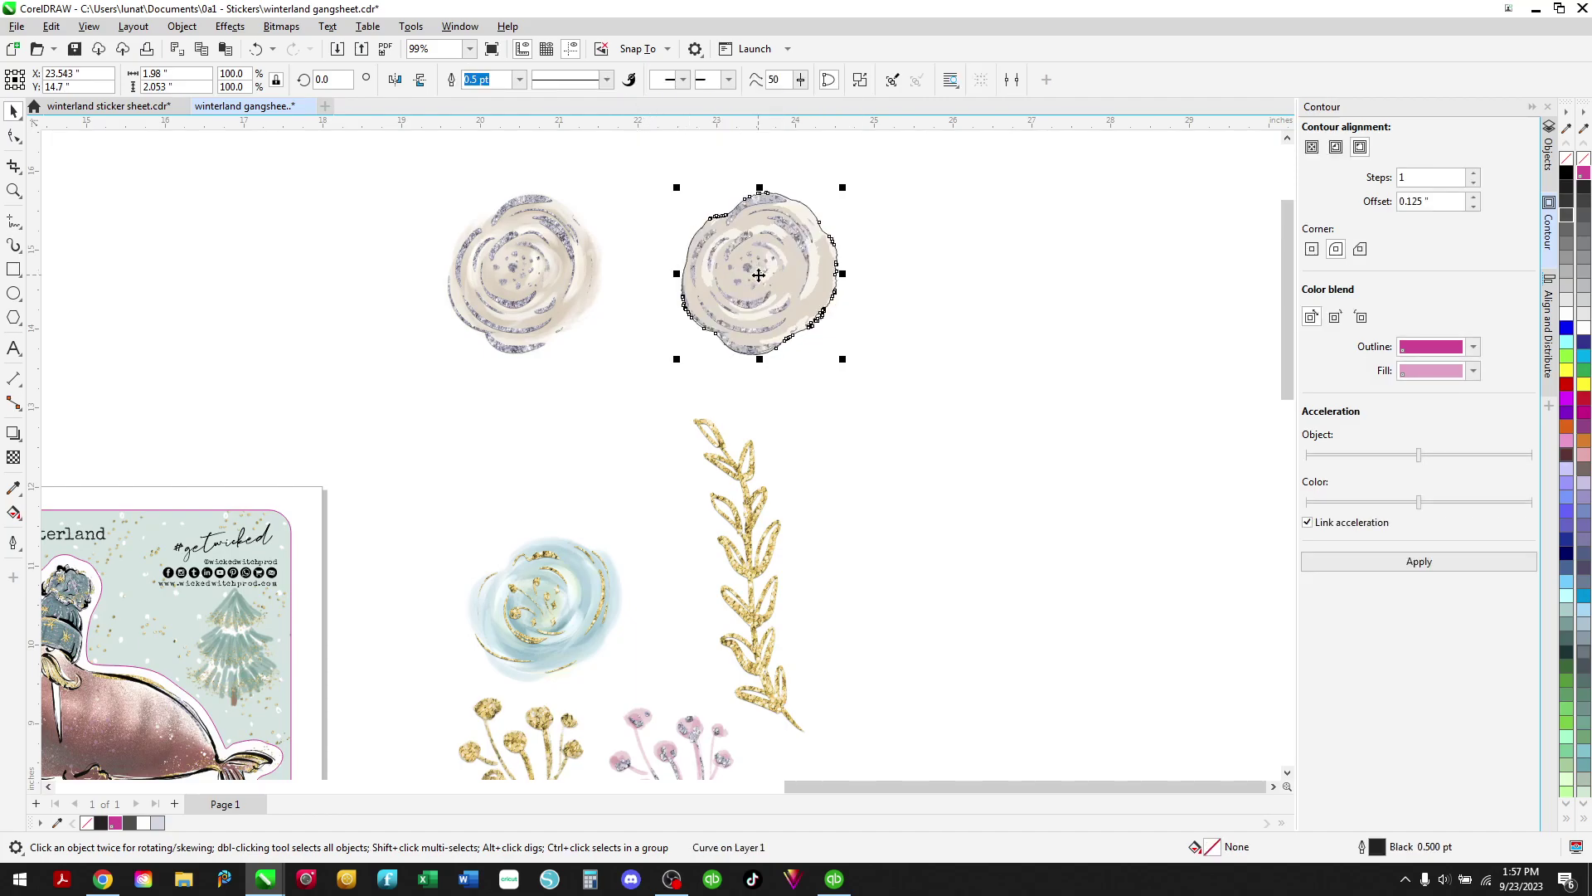
drag(749, 274, 958, 272)
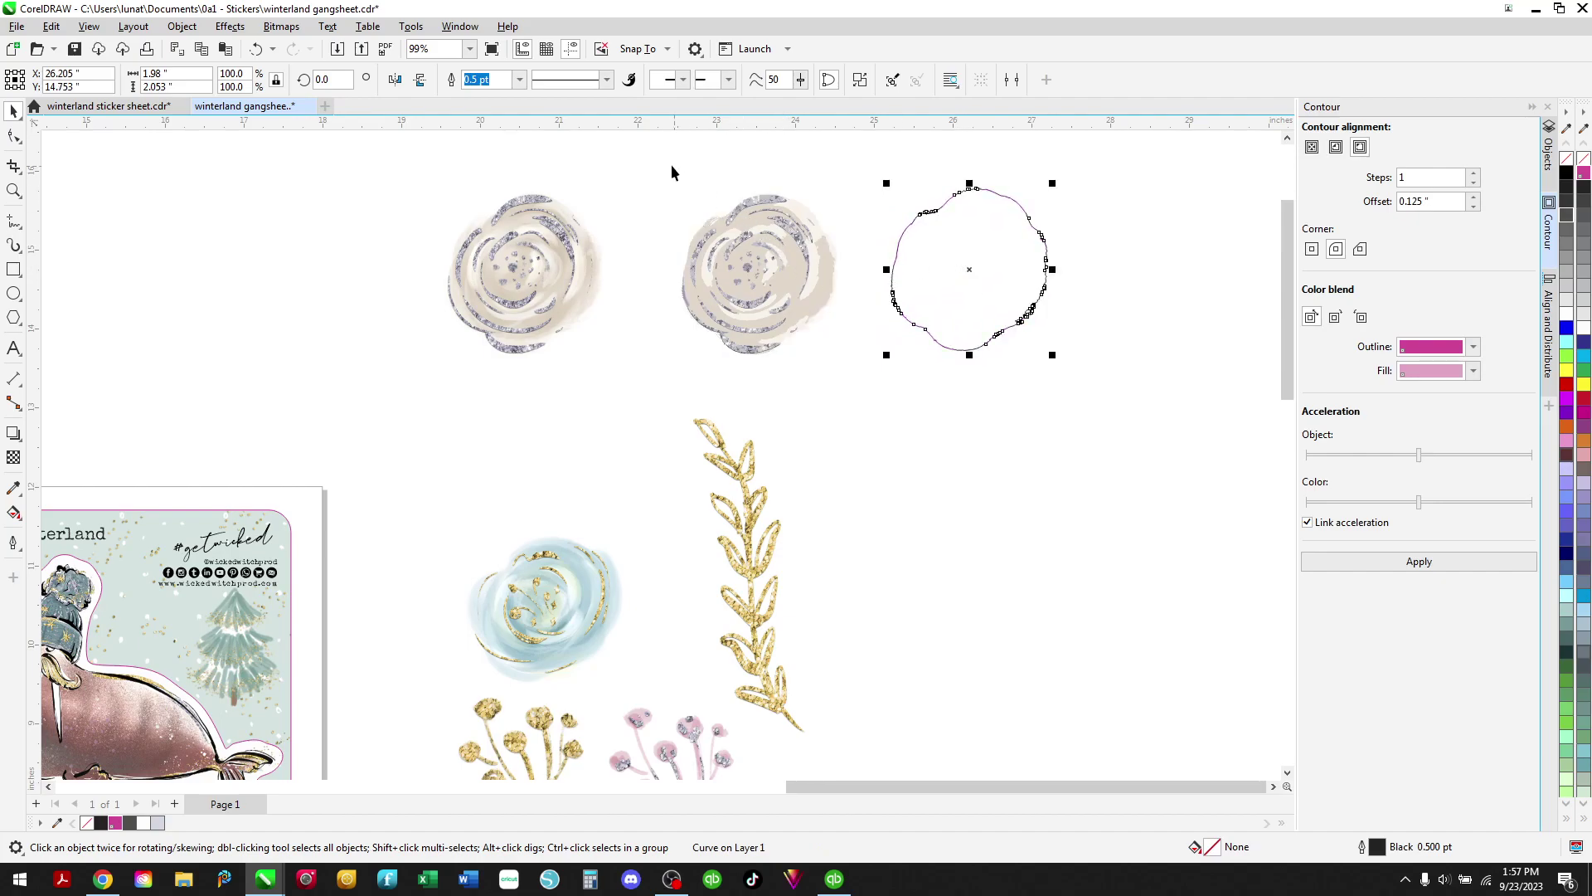
drag(640, 157, 880, 392)
key(Delete)
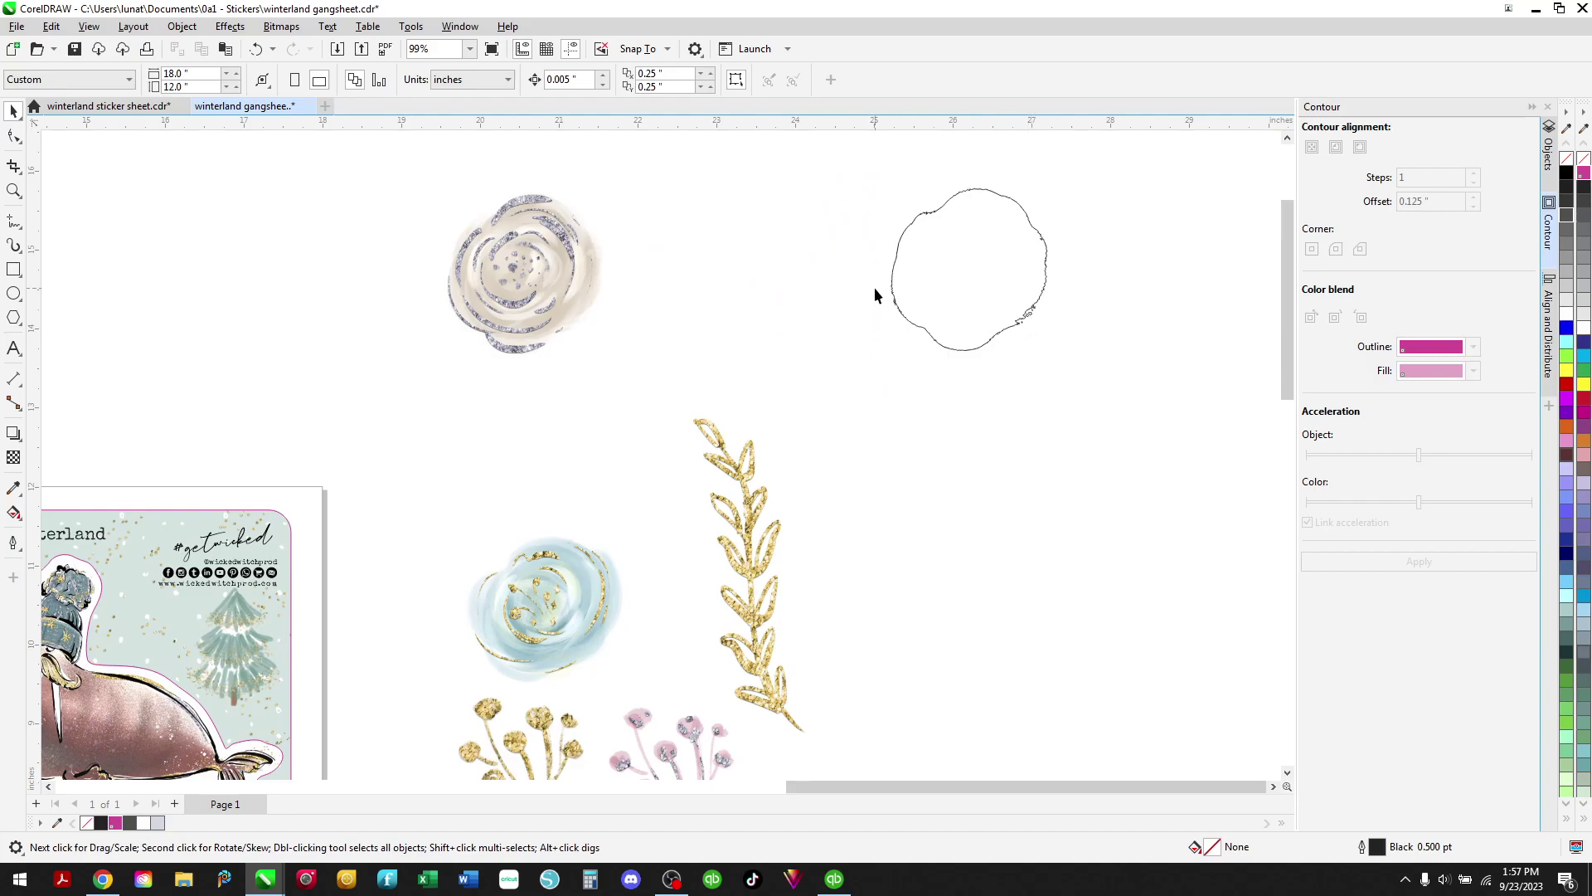
click(913, 263)
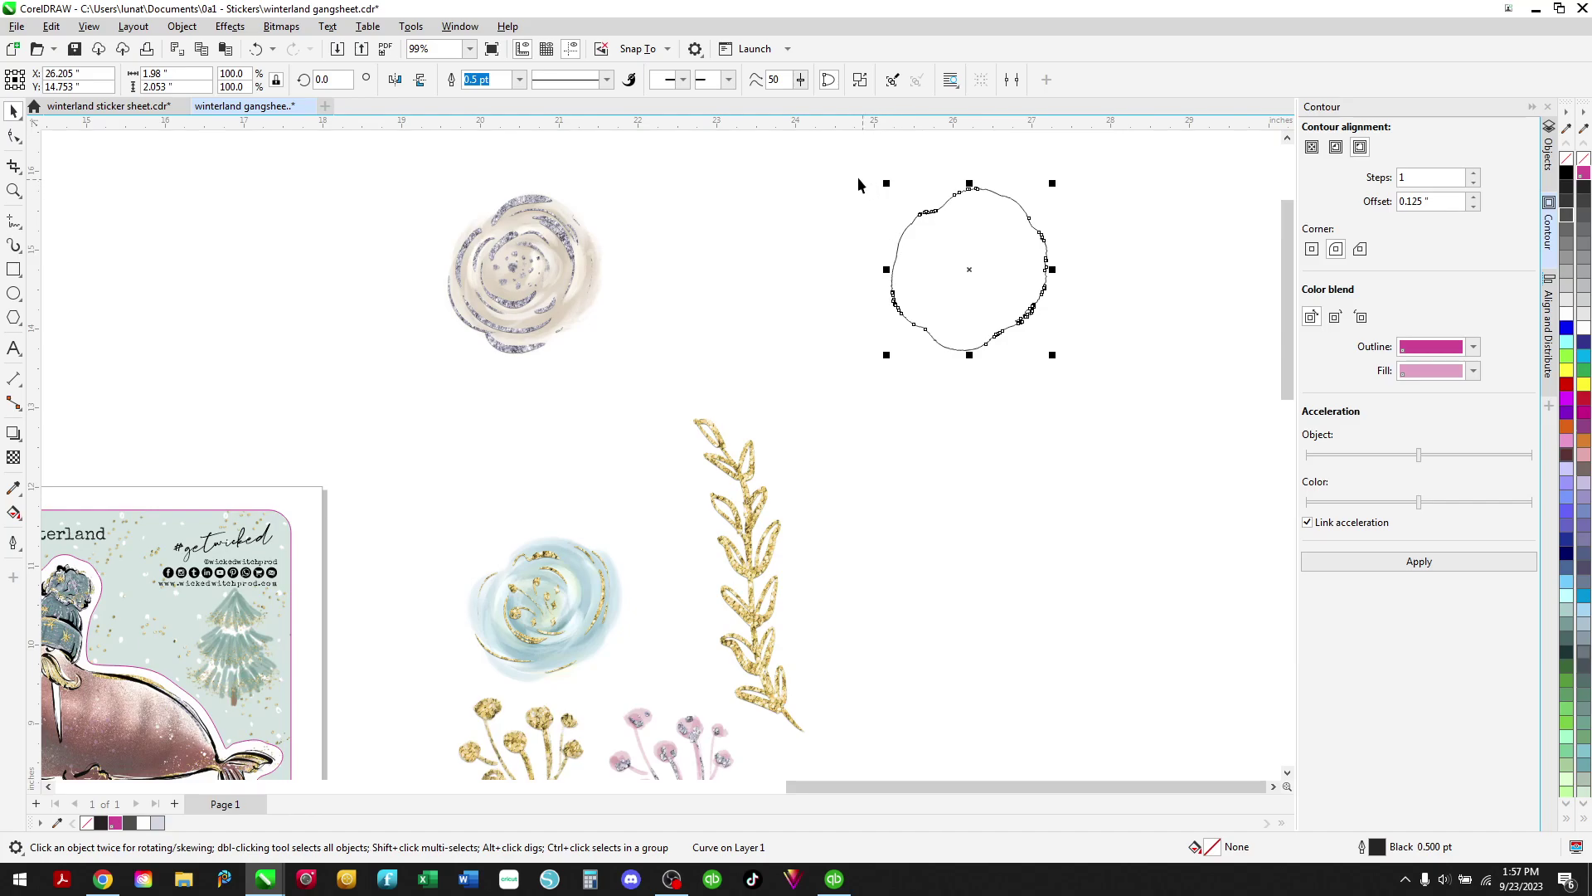
drag(844, 168, 1044, 254)
drag(1091, 327, 1091, 326)
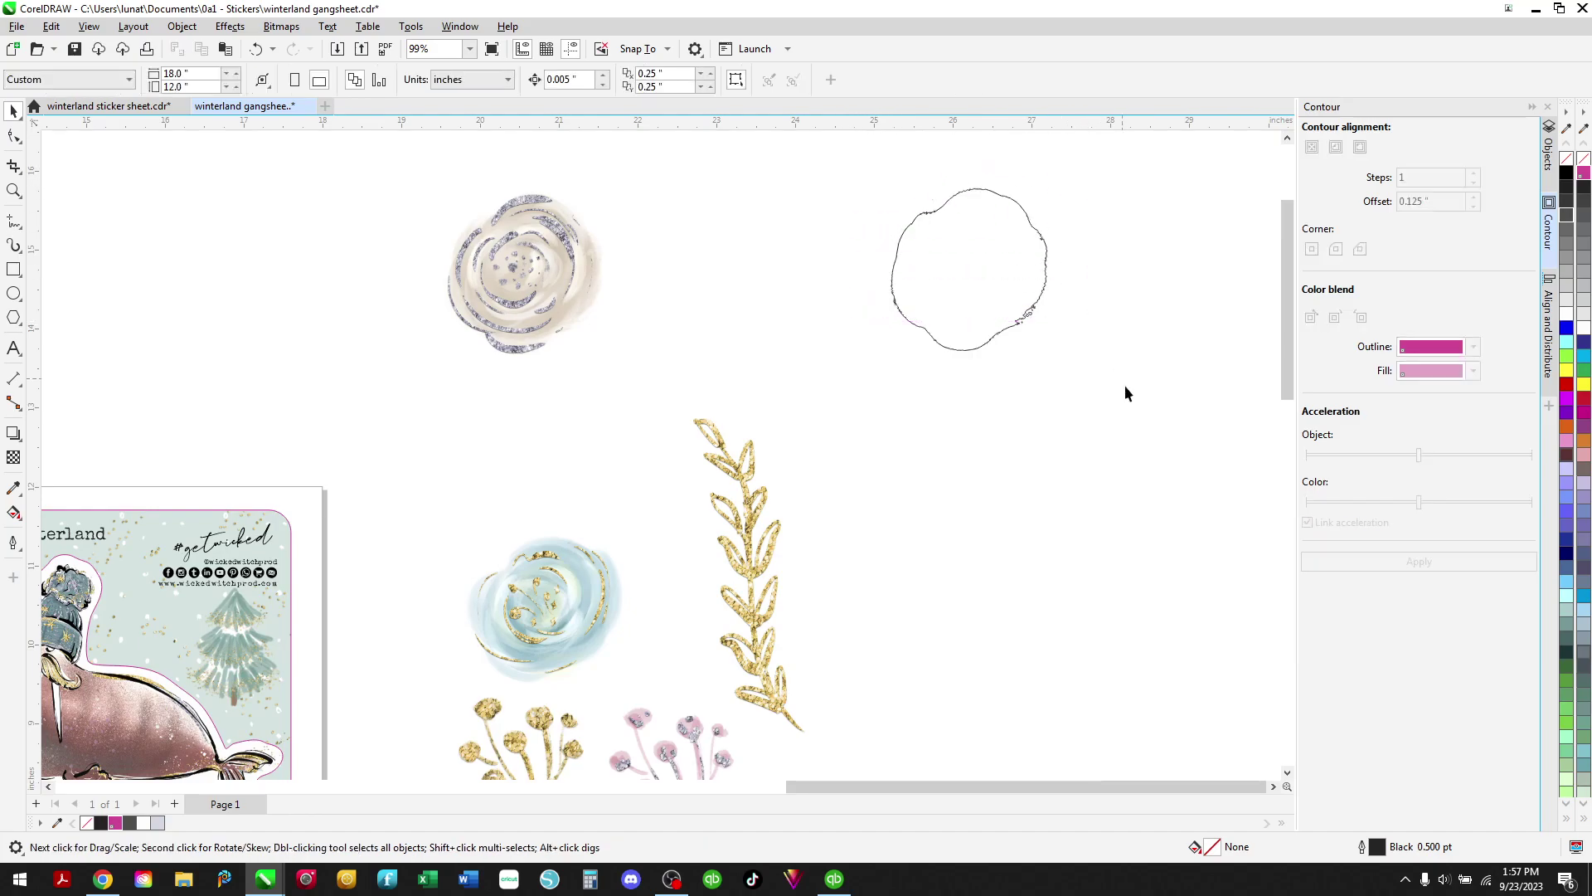
click(937, 295)
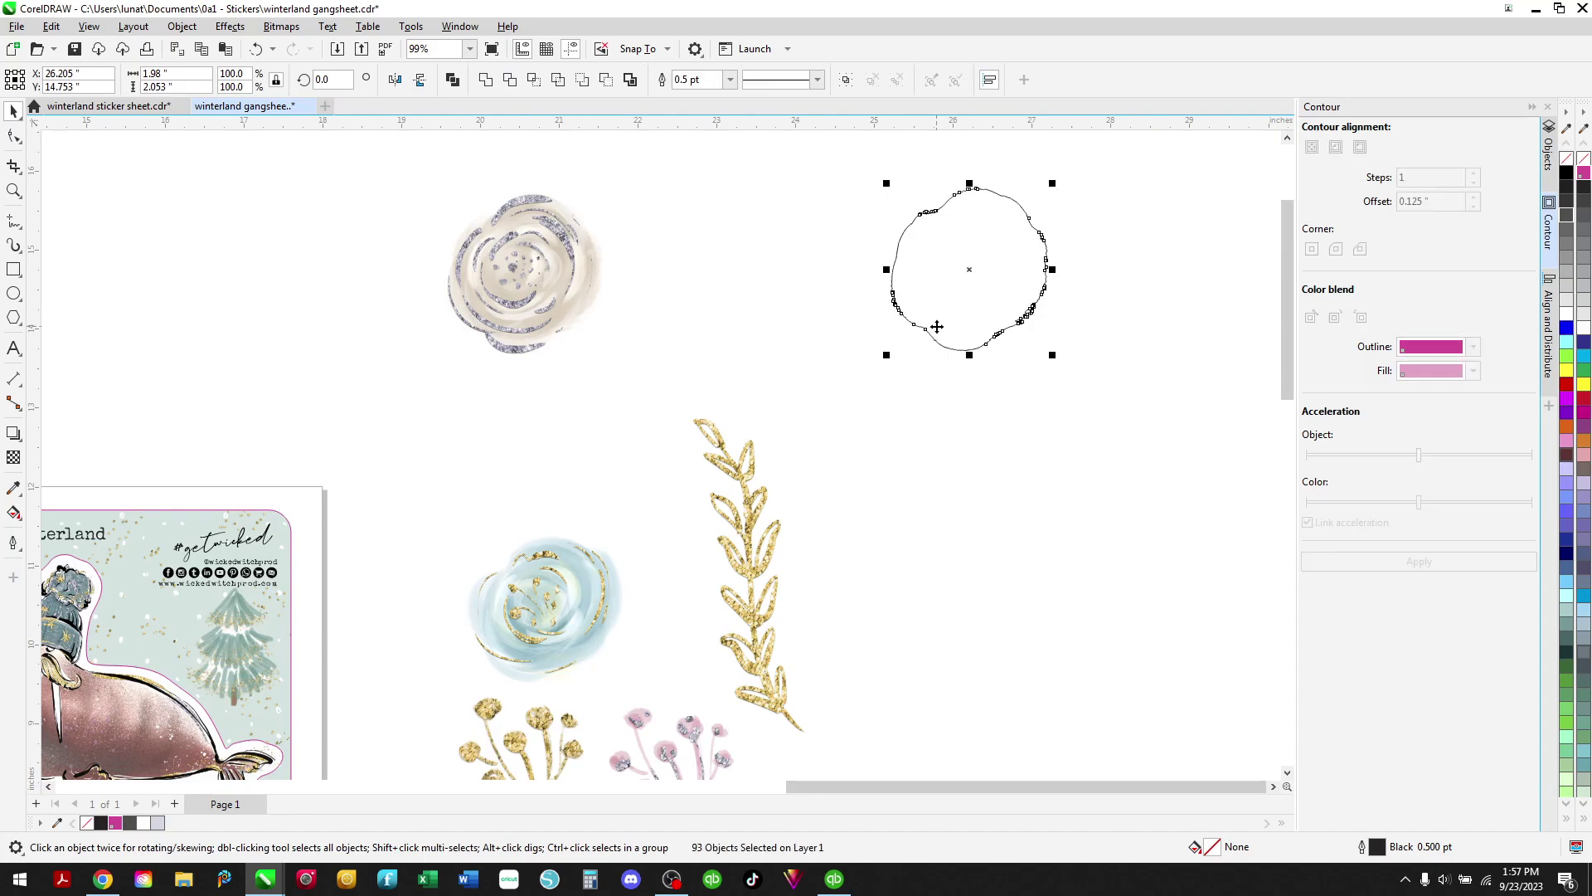
drag(871, 188, 1087, 324)
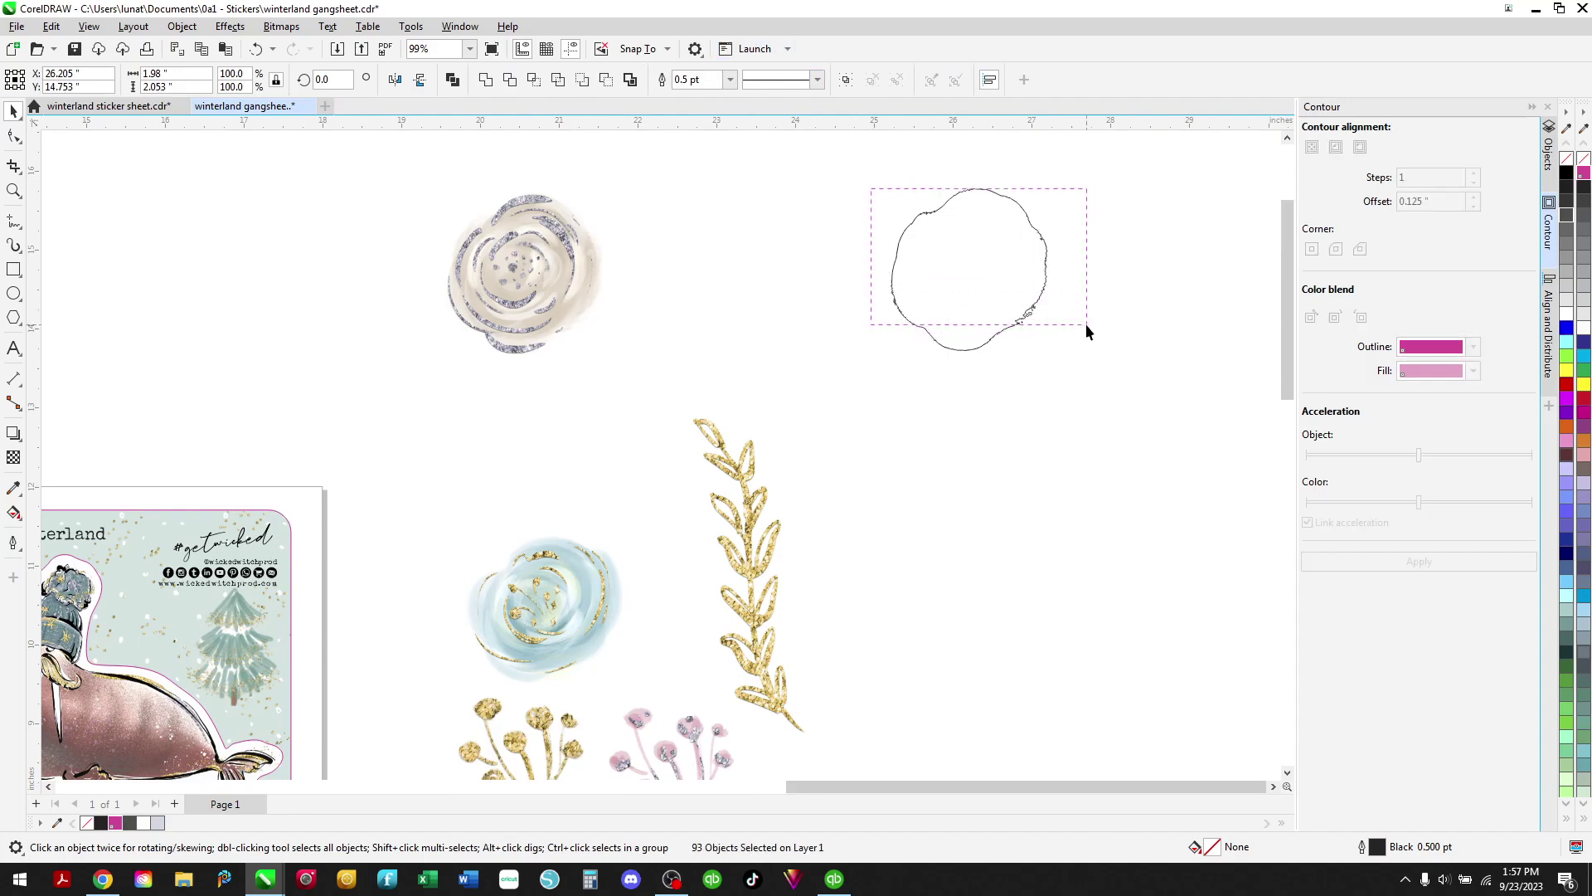
click(1083, 332)
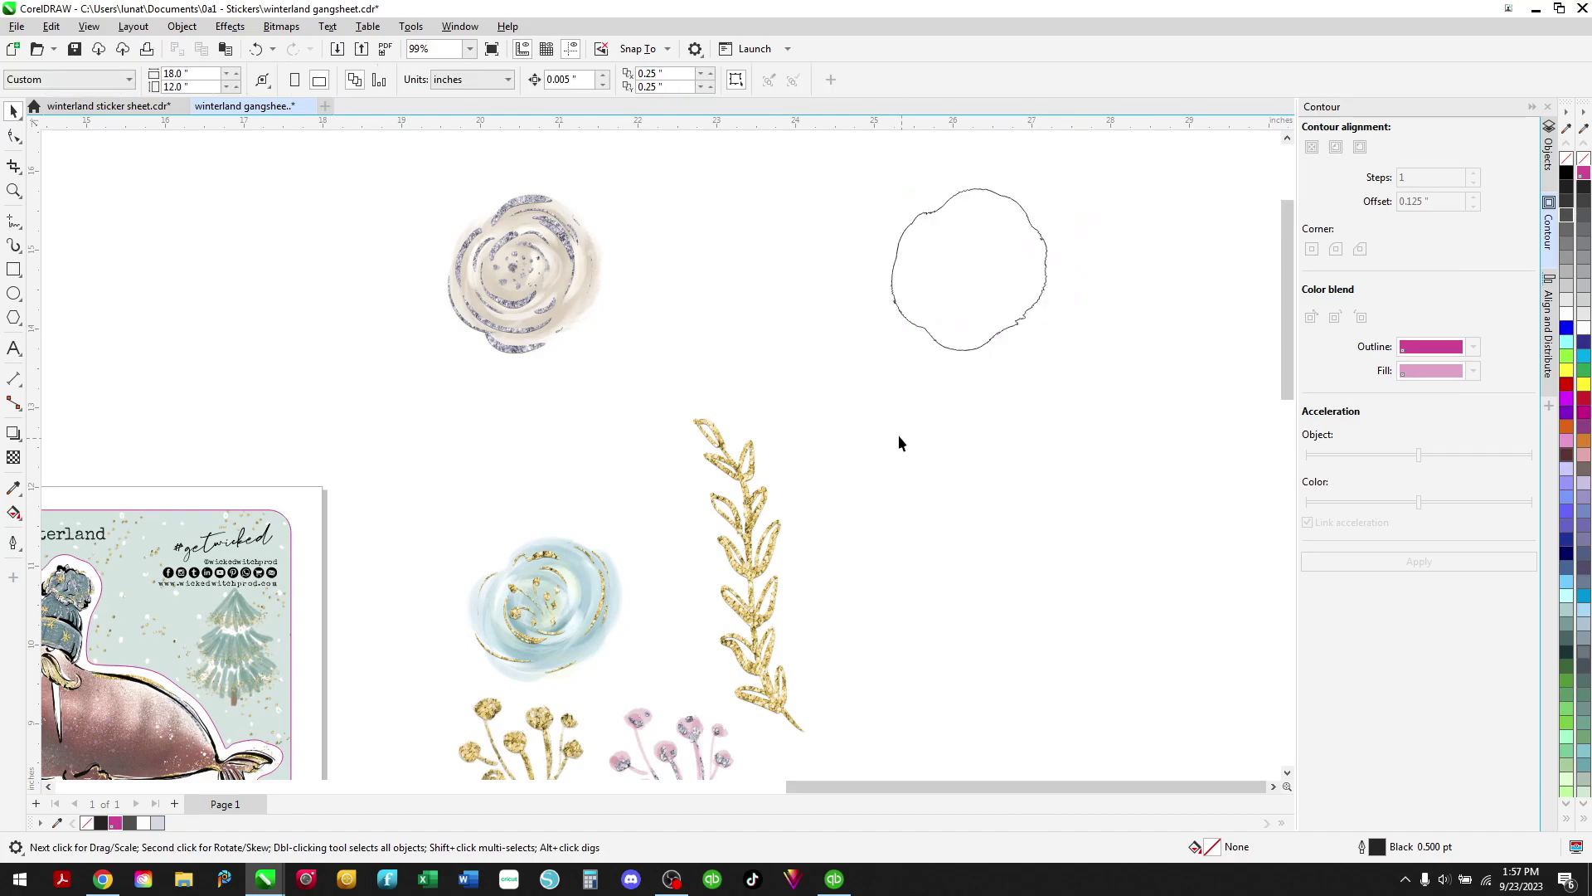
drag(1026, 352, 1064, 245)
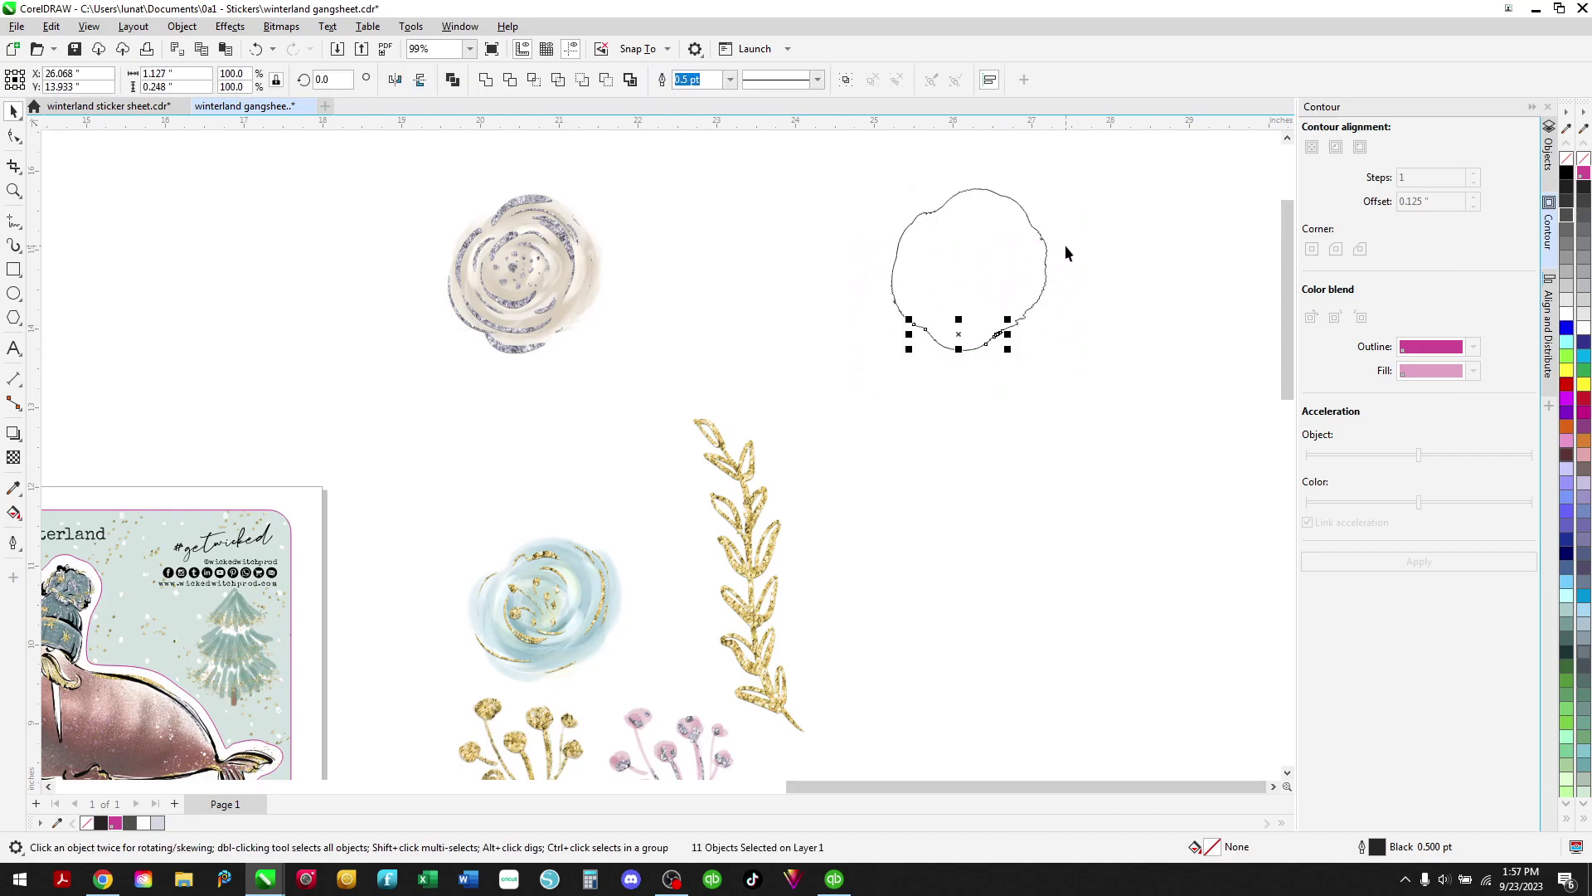
click(1065, 246)
click(897, 307)
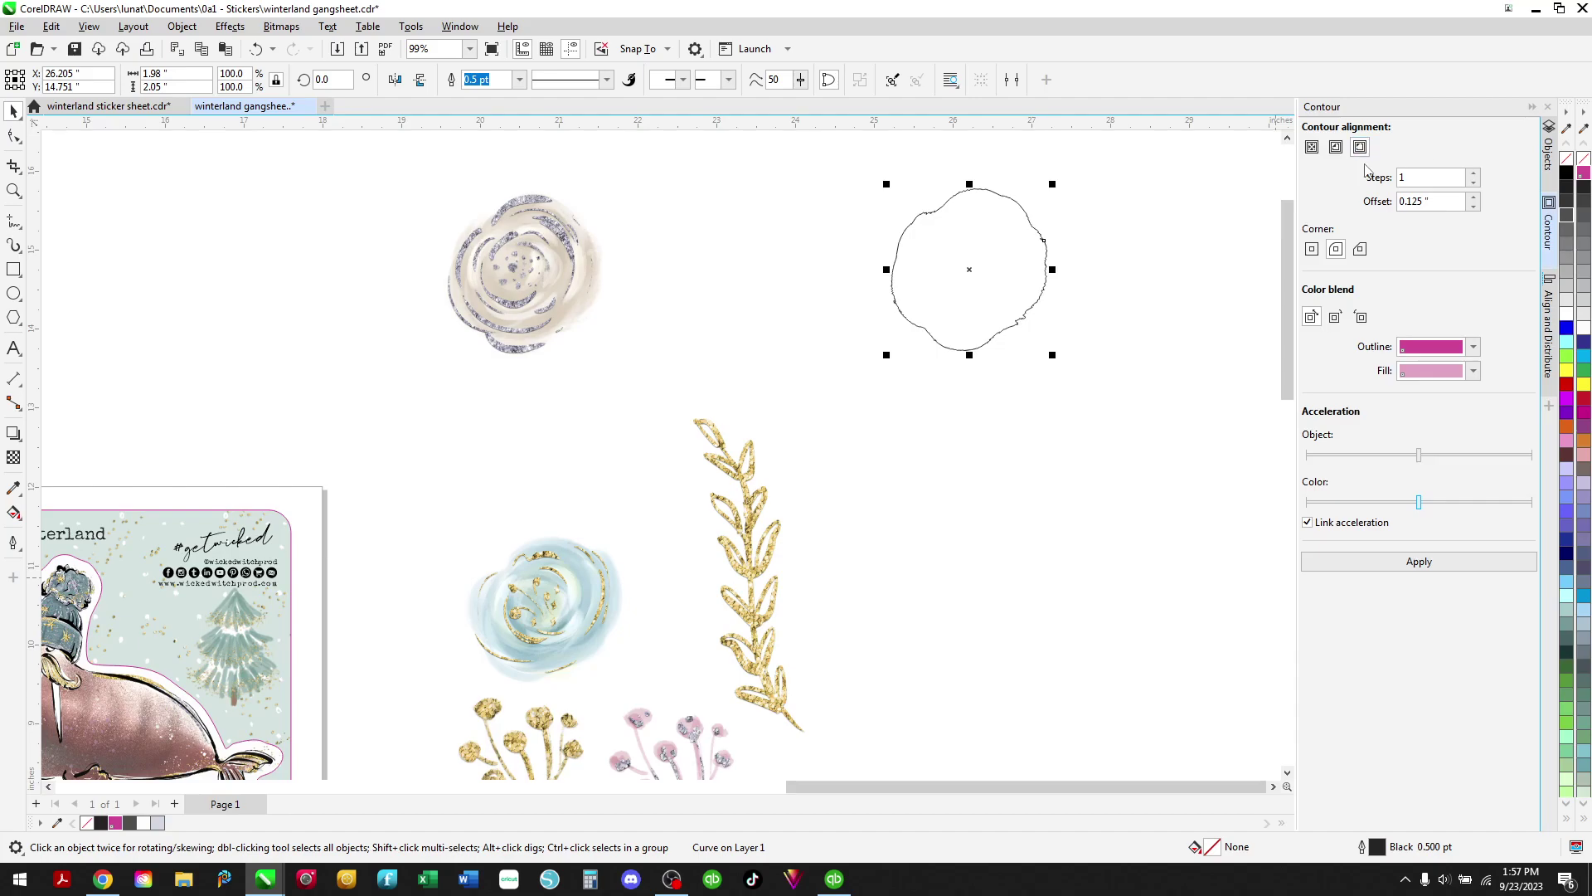
Give the rose outline curve a 0.125" outside contour with round corners.
click(229, 28)
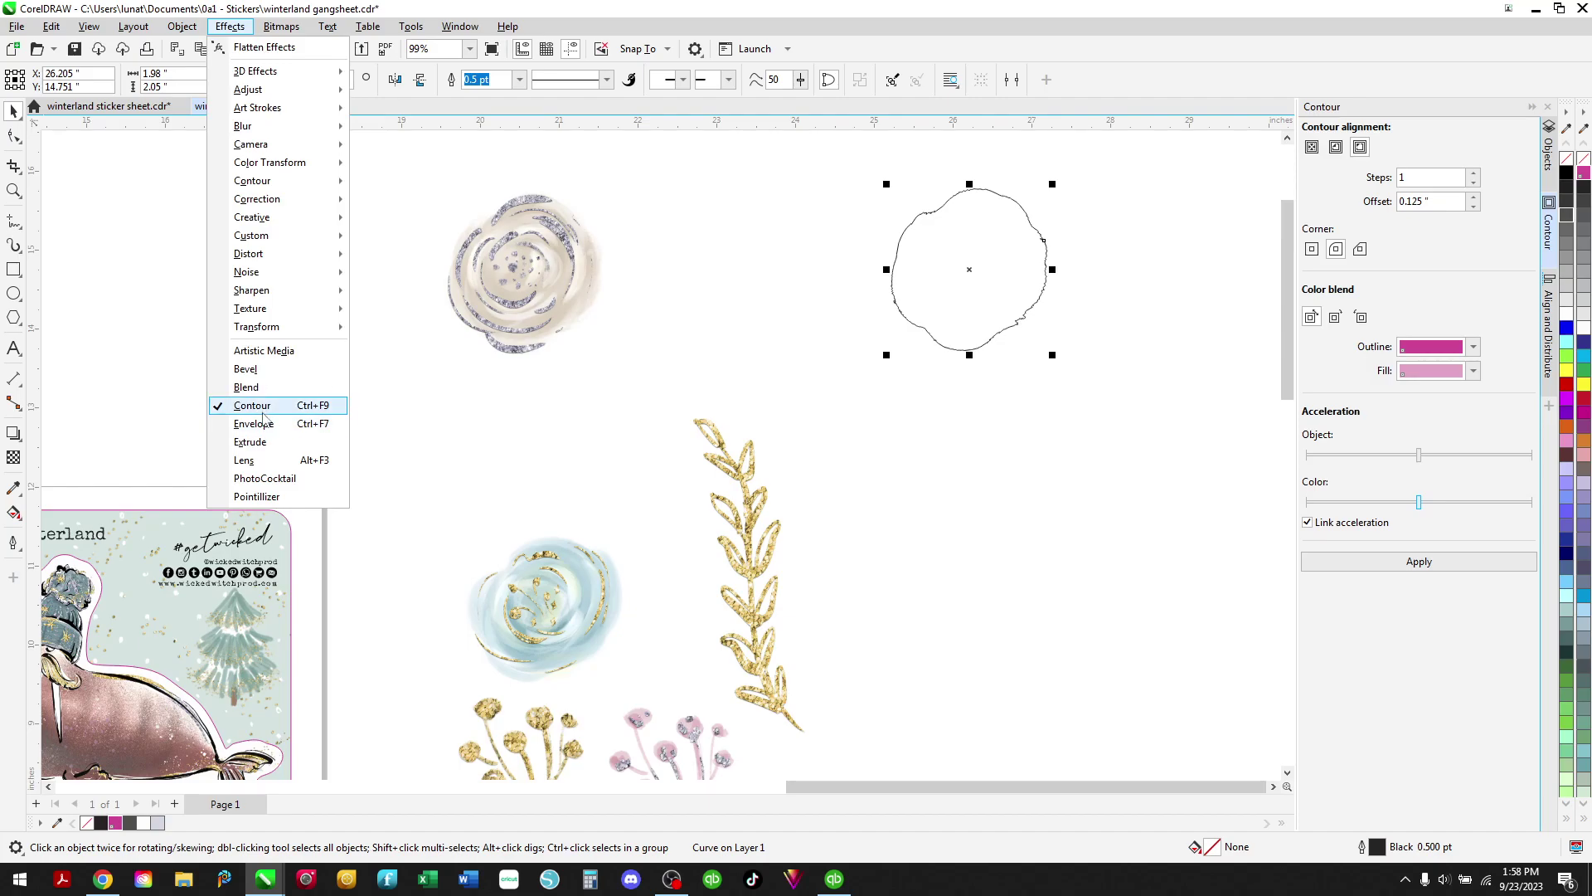
click(959, 495)
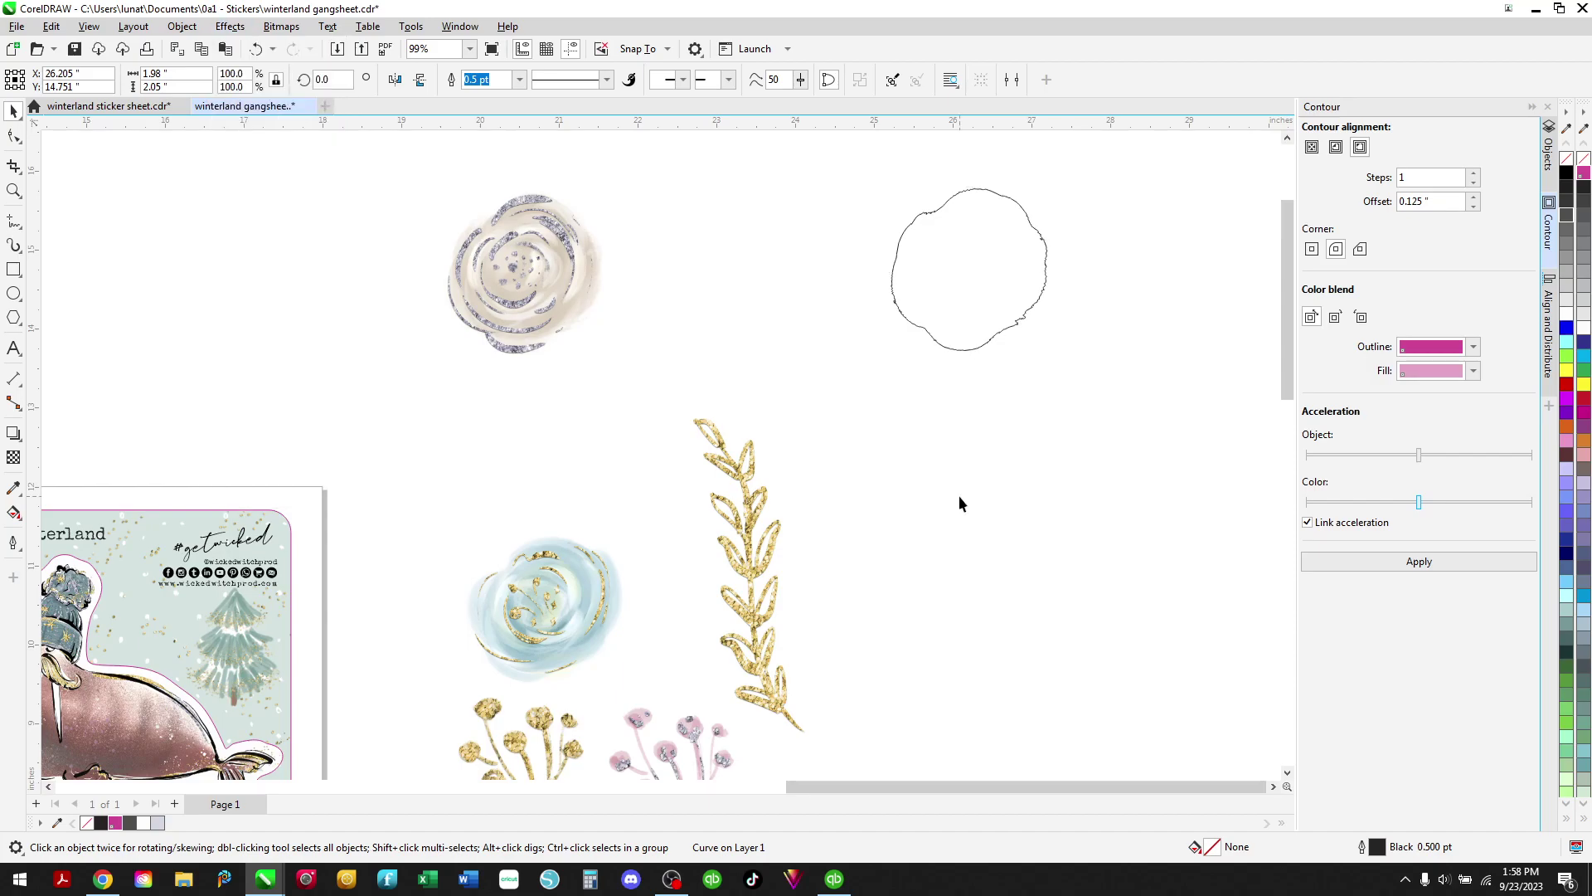
click(1042, 280)
click(1361, 148)
click(1337, 250)
Apply the pink contour and select it as a standalone curve beside the rose.
click(1426, 569)
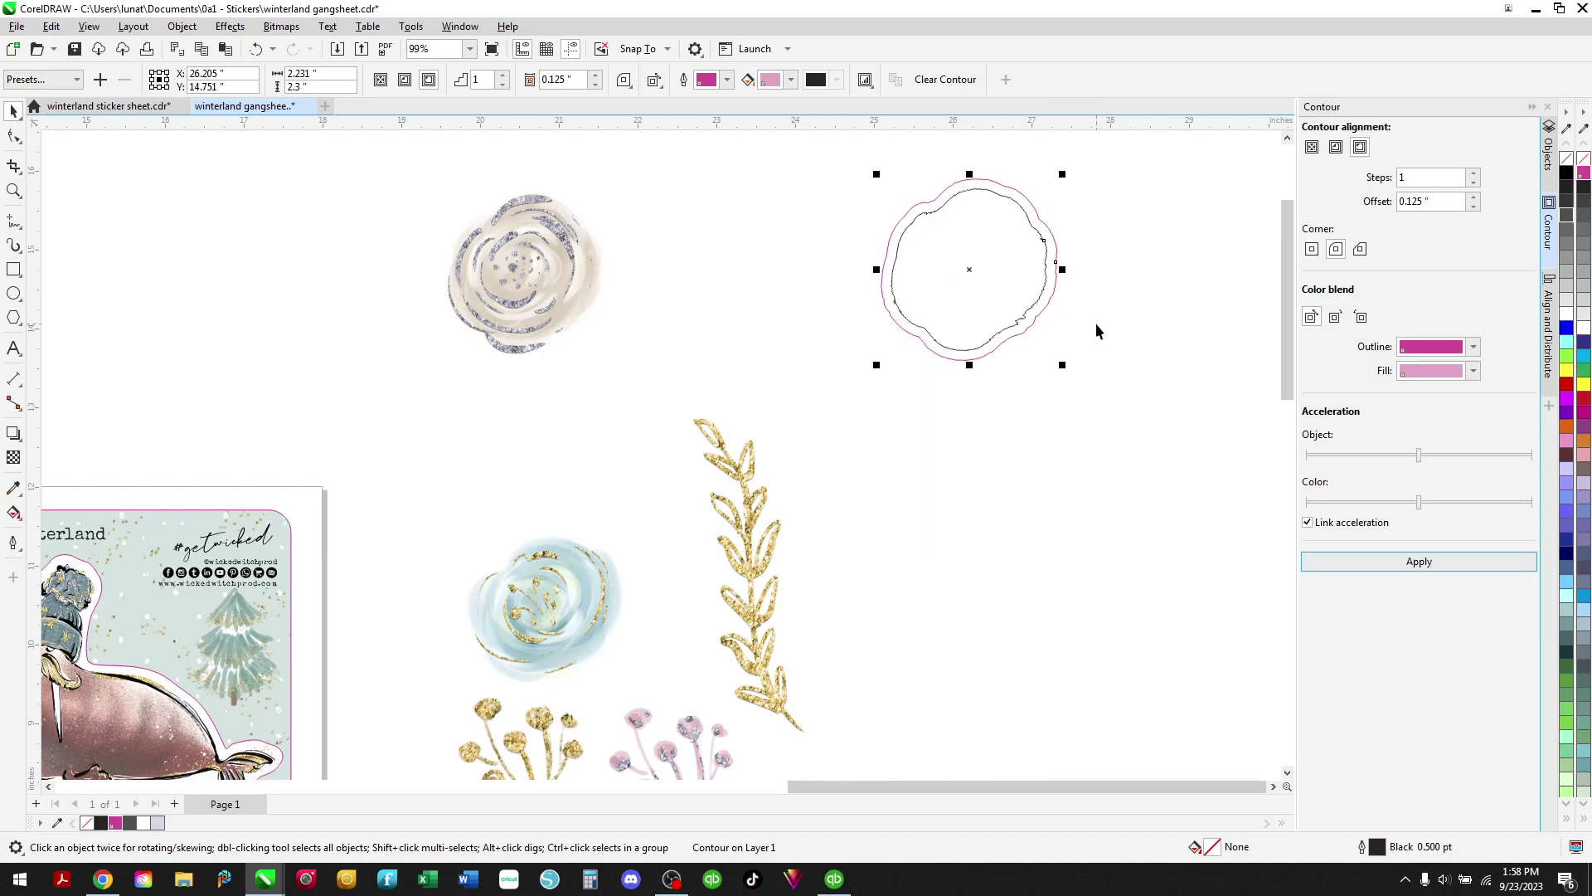
click(1052, 371)
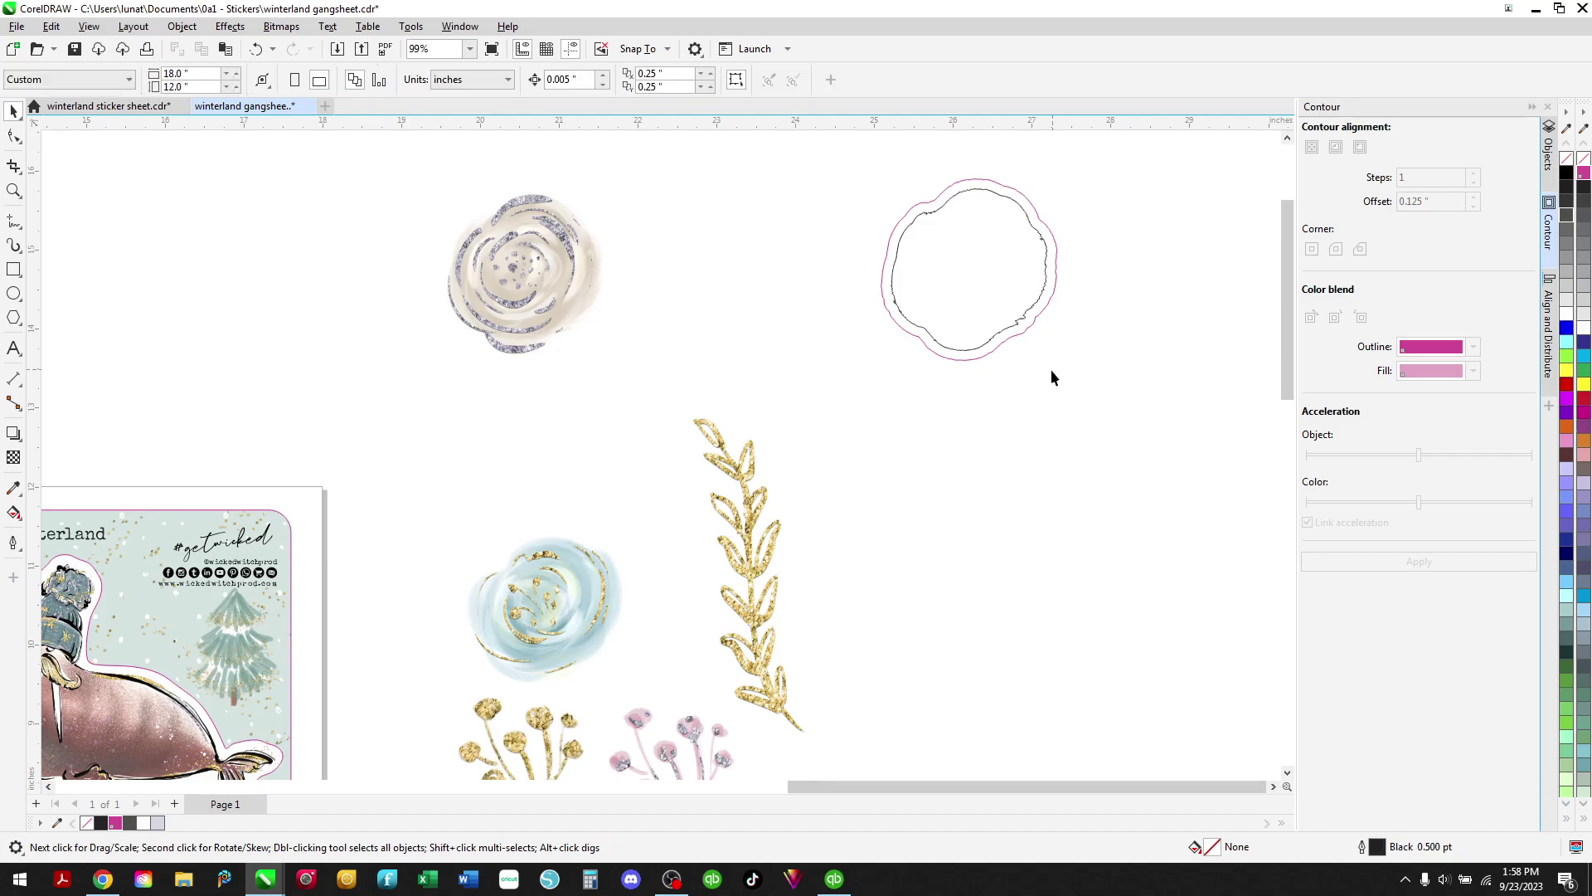
click(1033, 306)
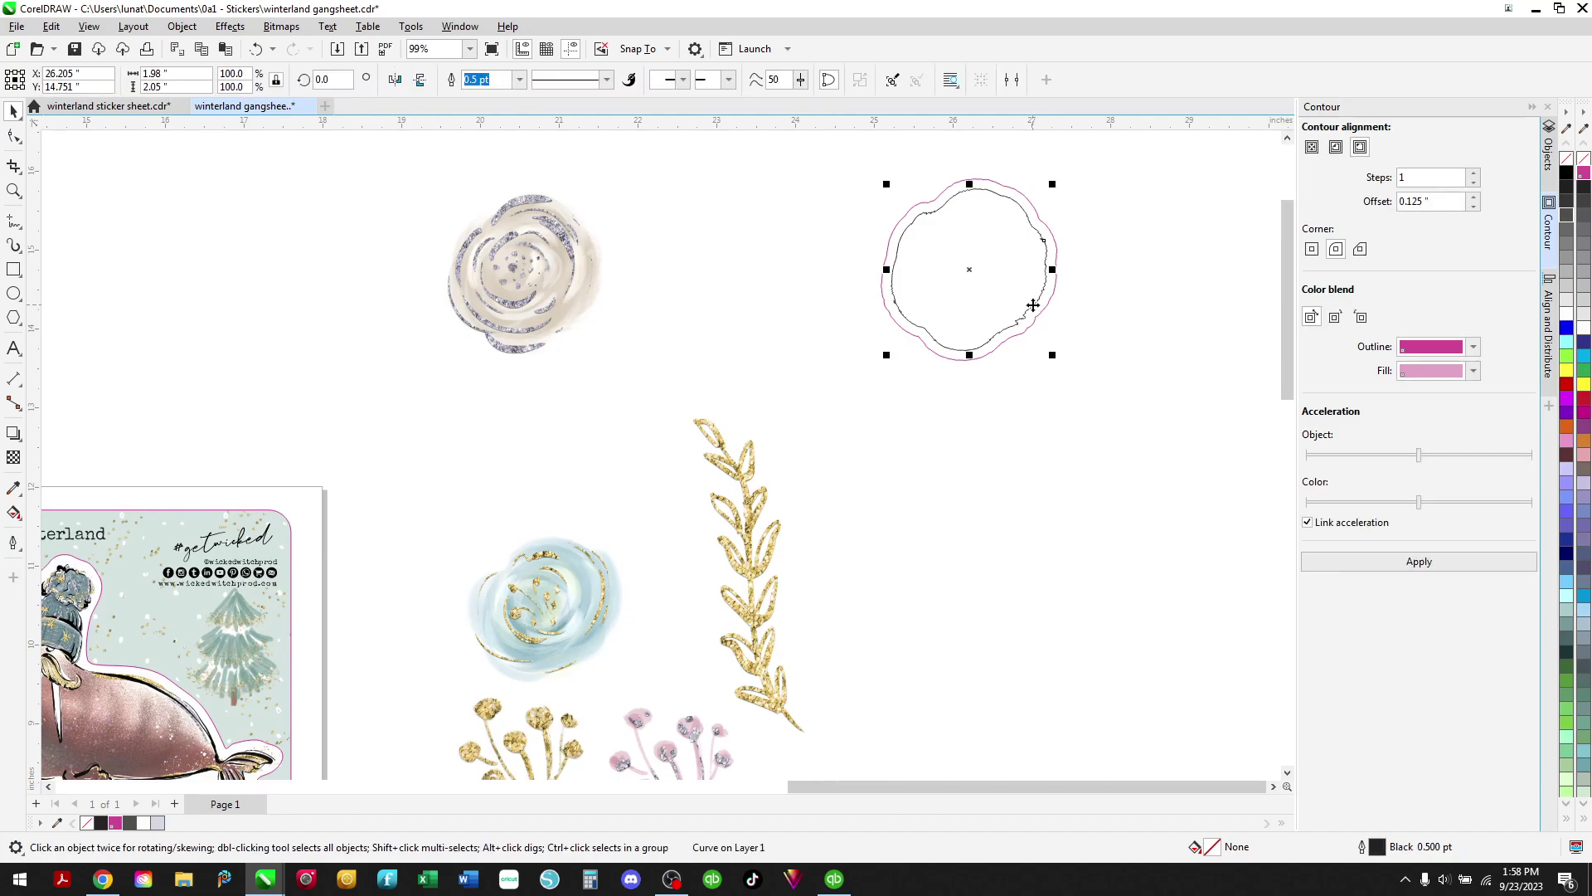
click(1206, 298)
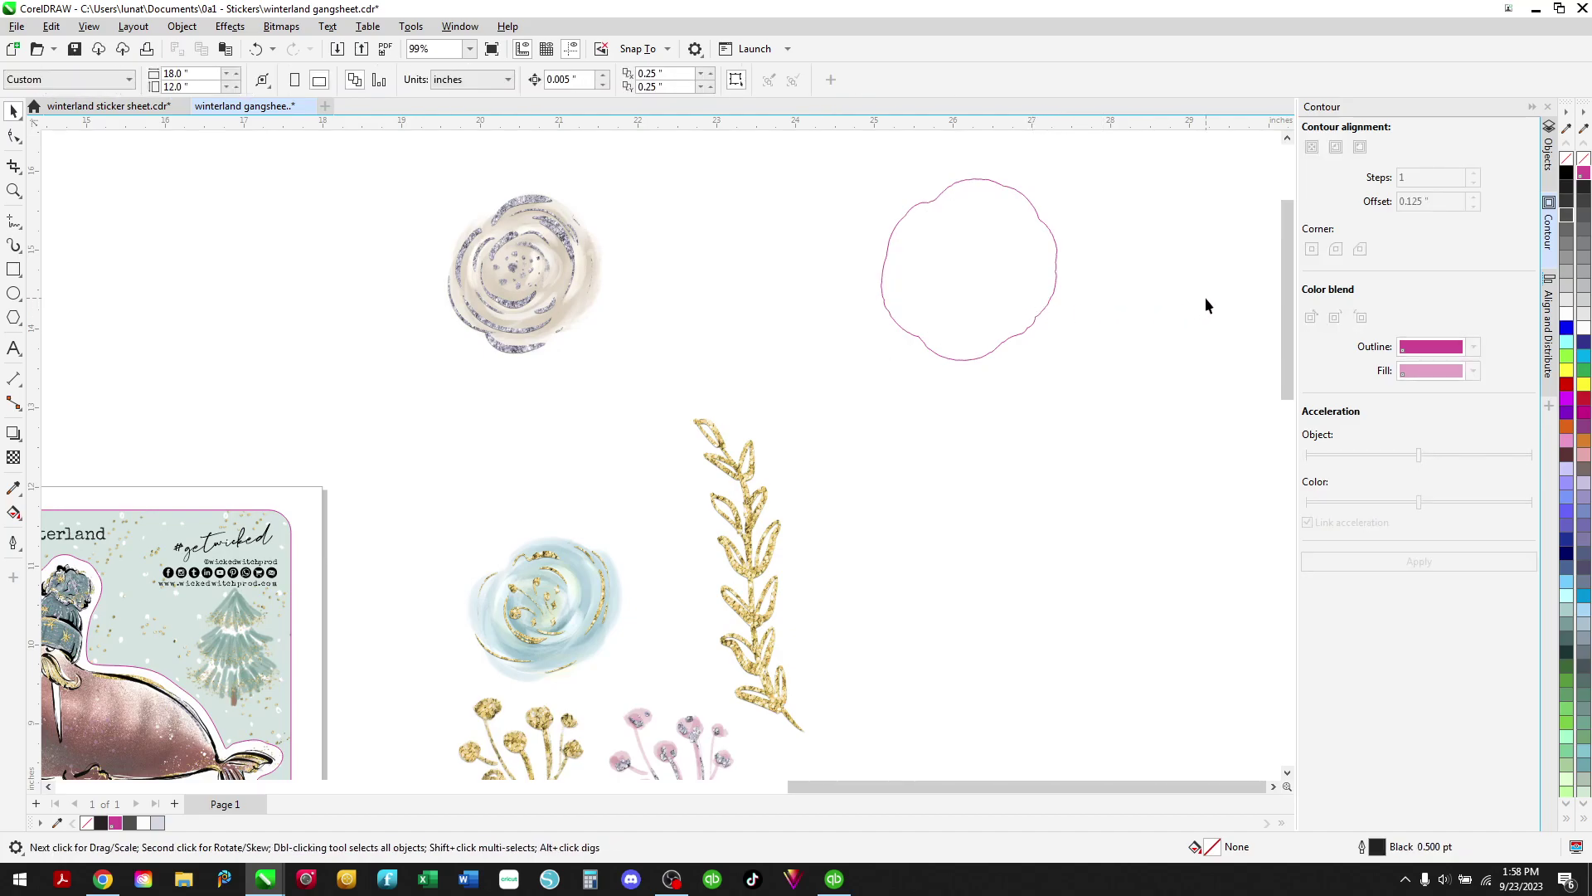
click(1022, 193)
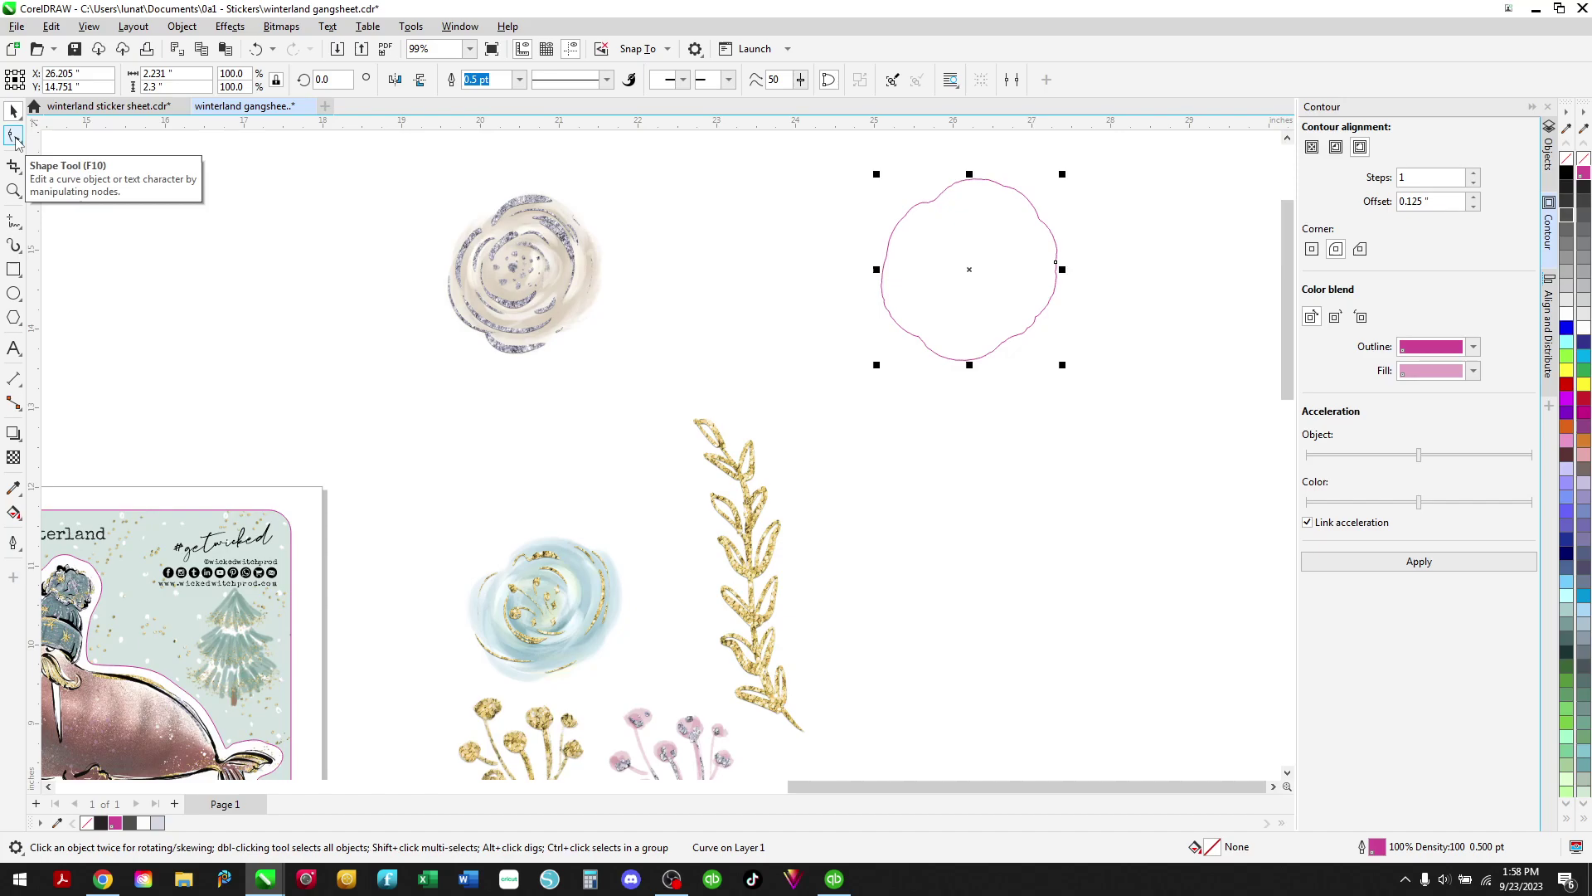
Reduce all nodes on the pink contour with curve smoothness 20, leaving 9 nodes.
click(14, 137)
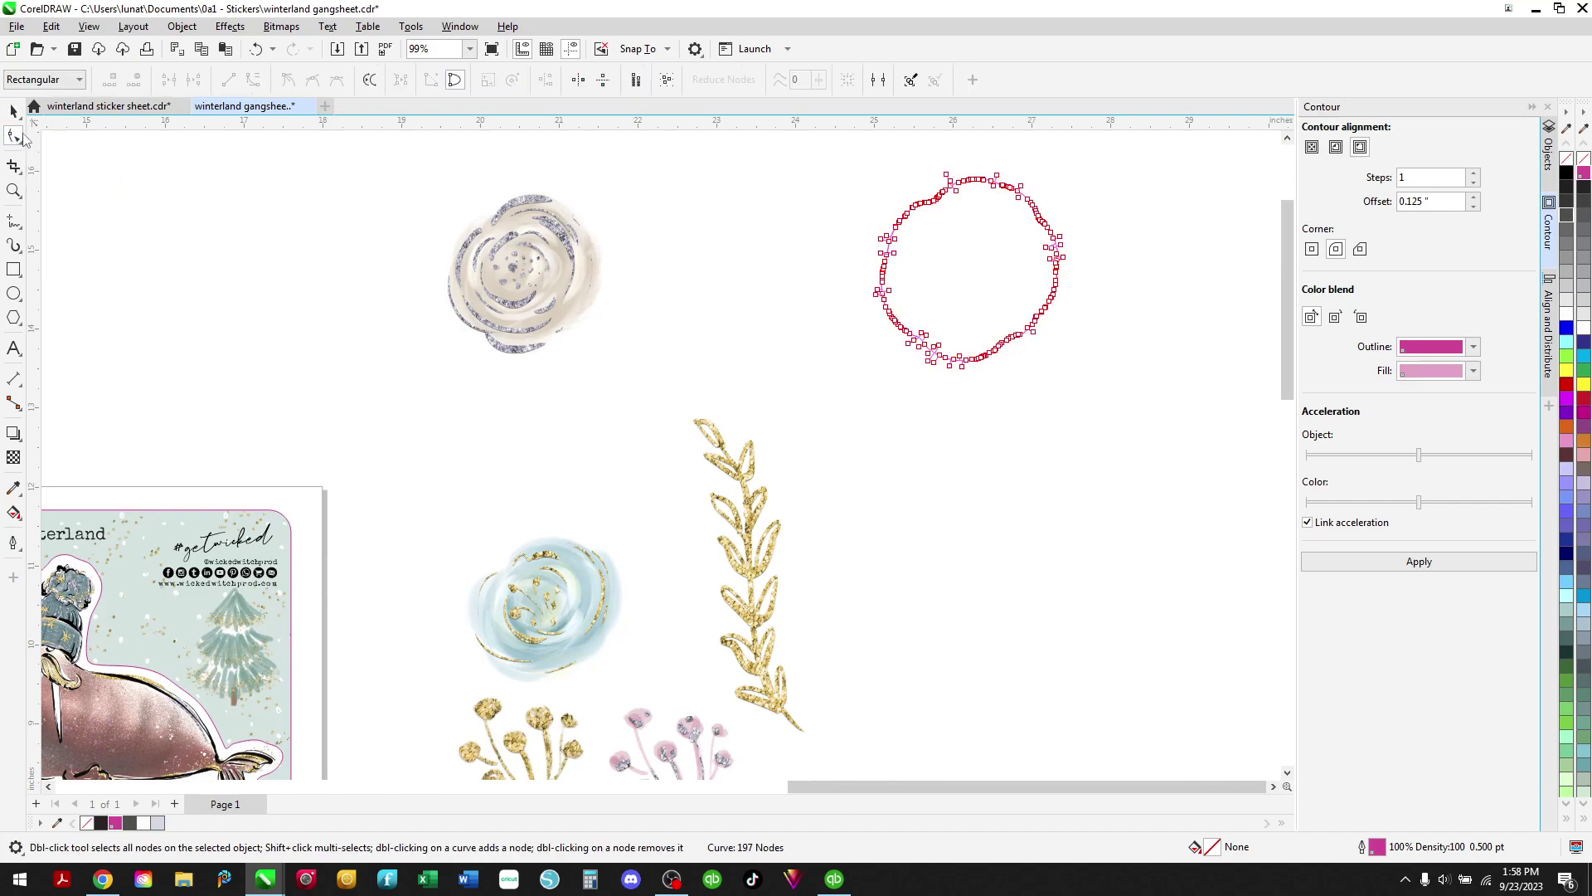
click(666, 80)
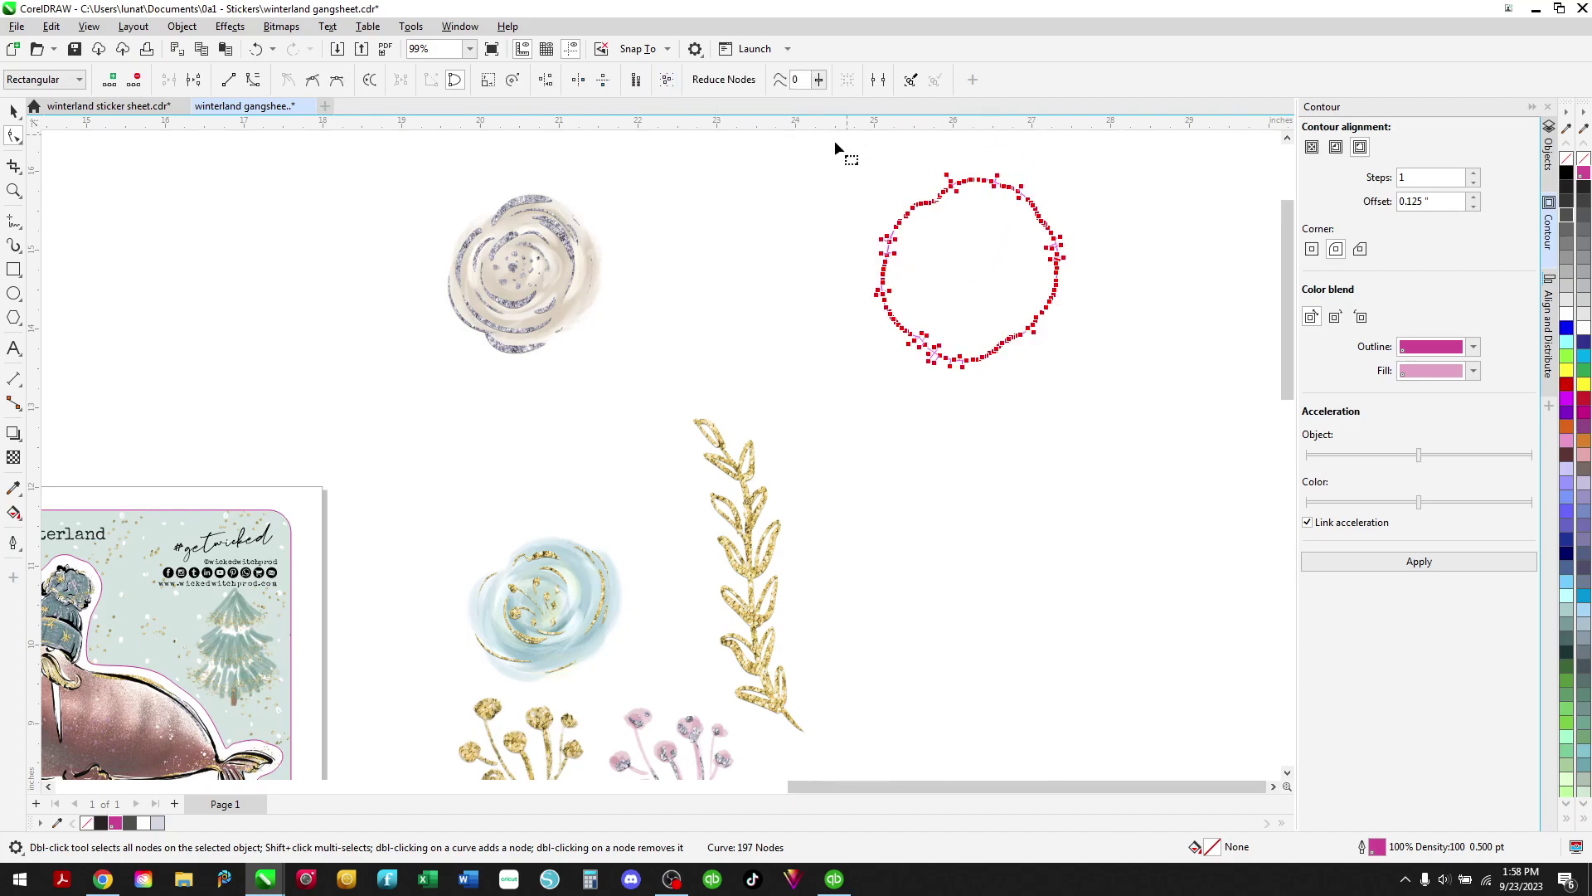
click(728, 86)
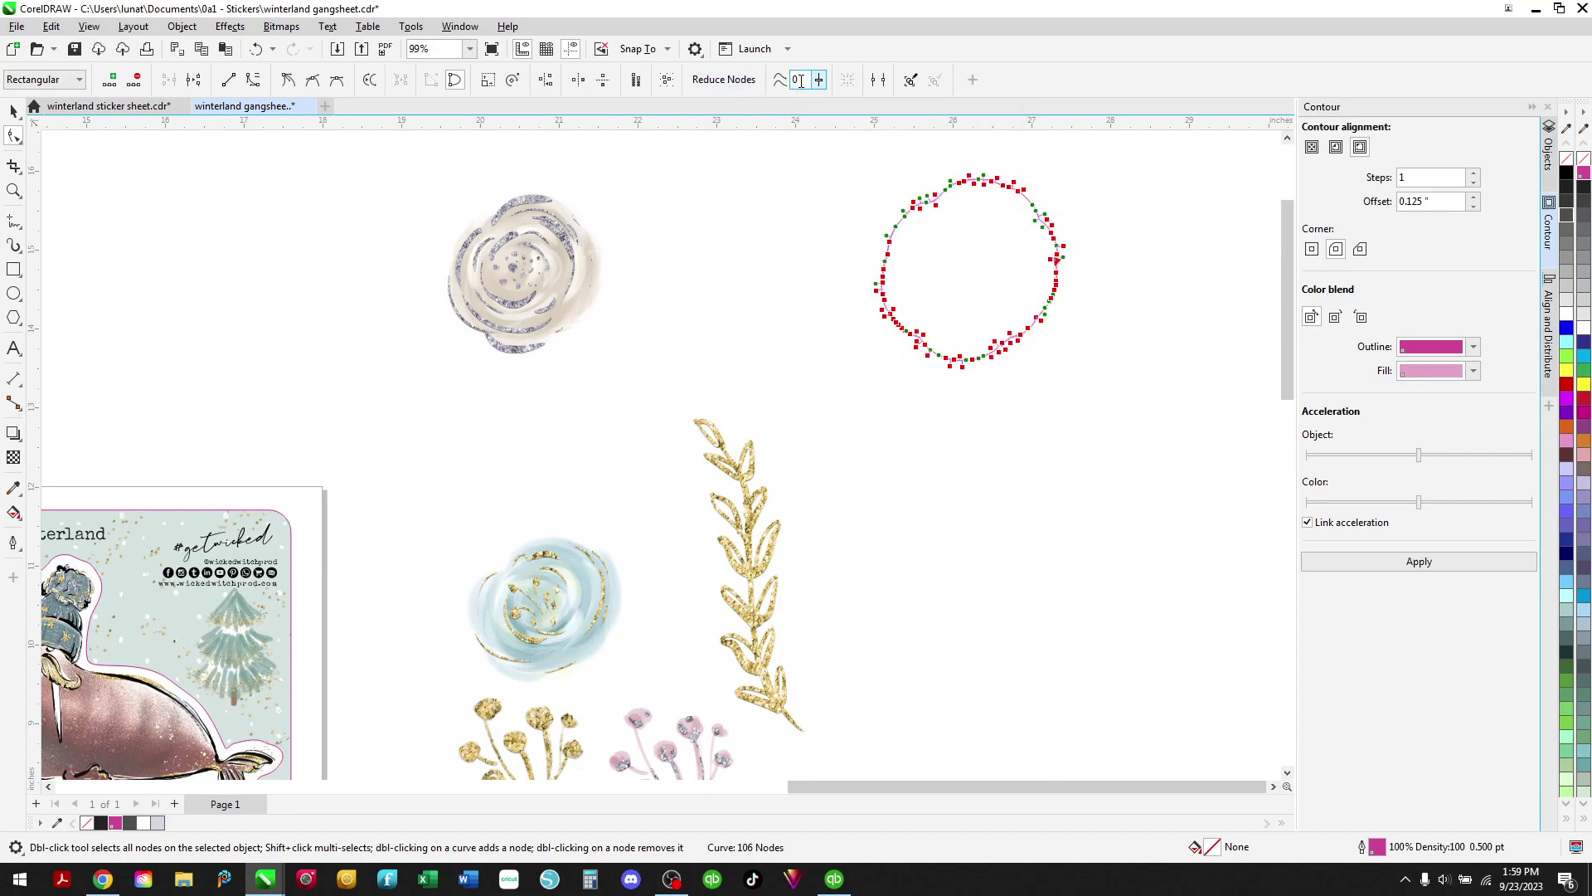
click(796, 80)
text(20)
key(Return)
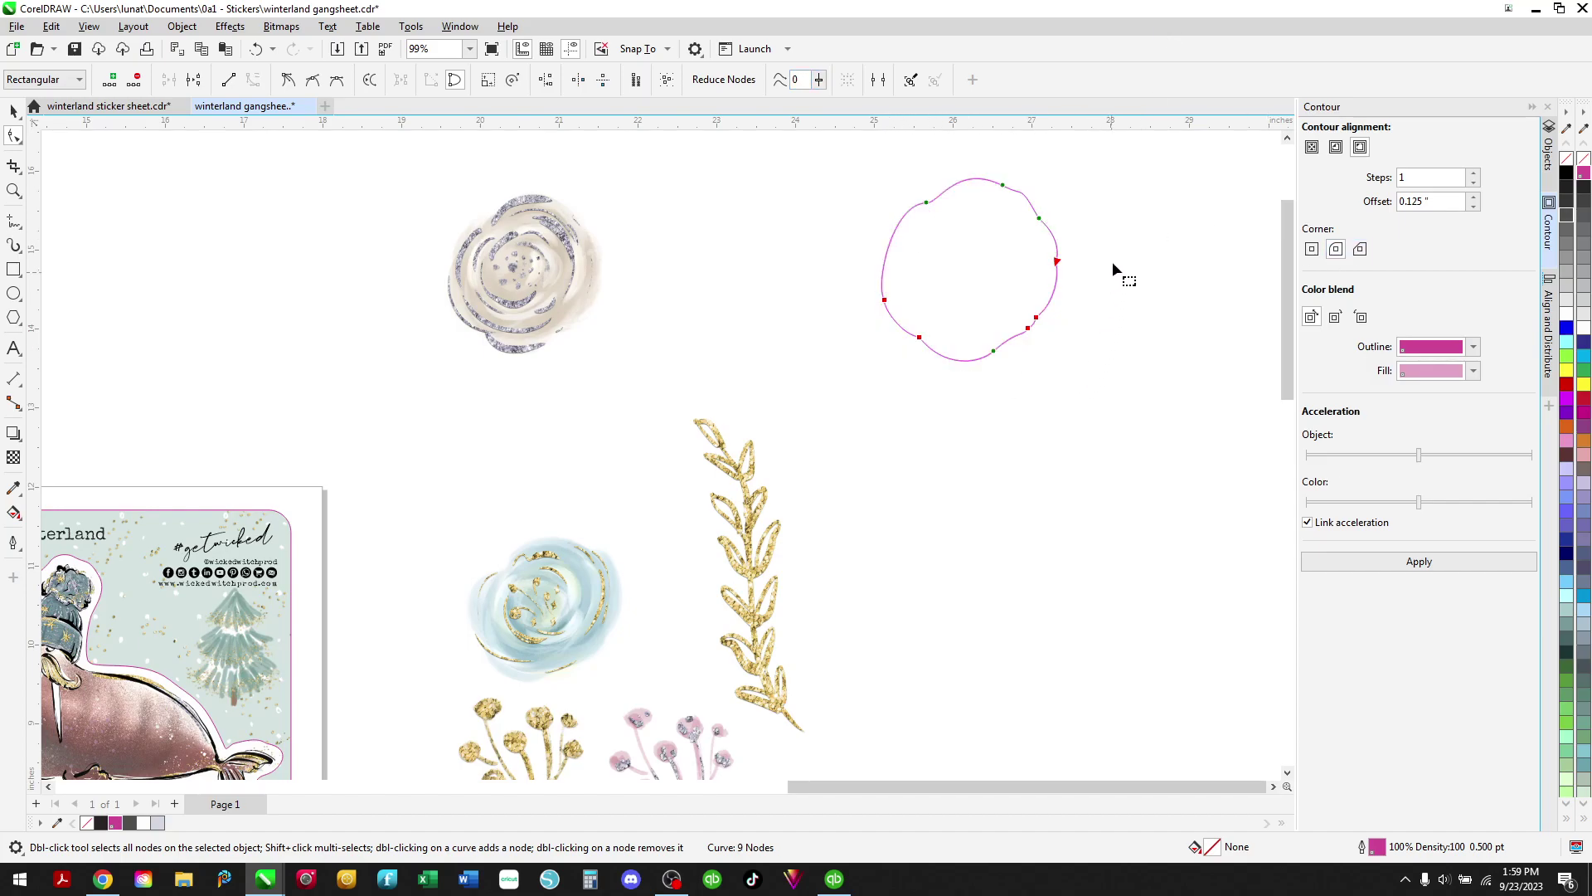
click(13, 111)
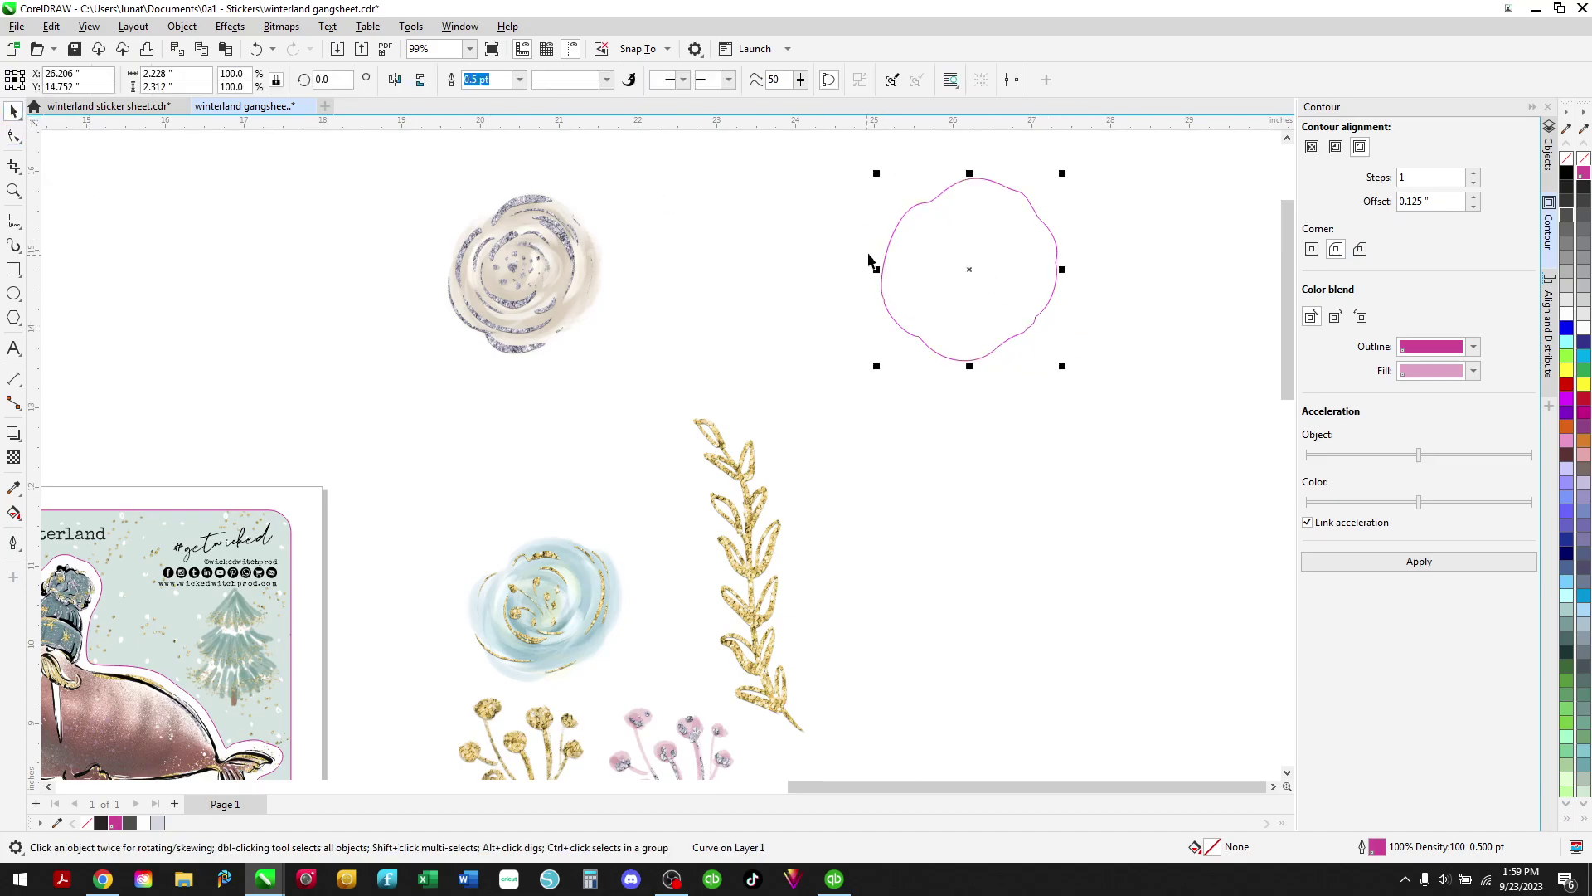
Position the smoothed pink cut line around the beige glitter rose.
drag(970, 268, 523, 270)
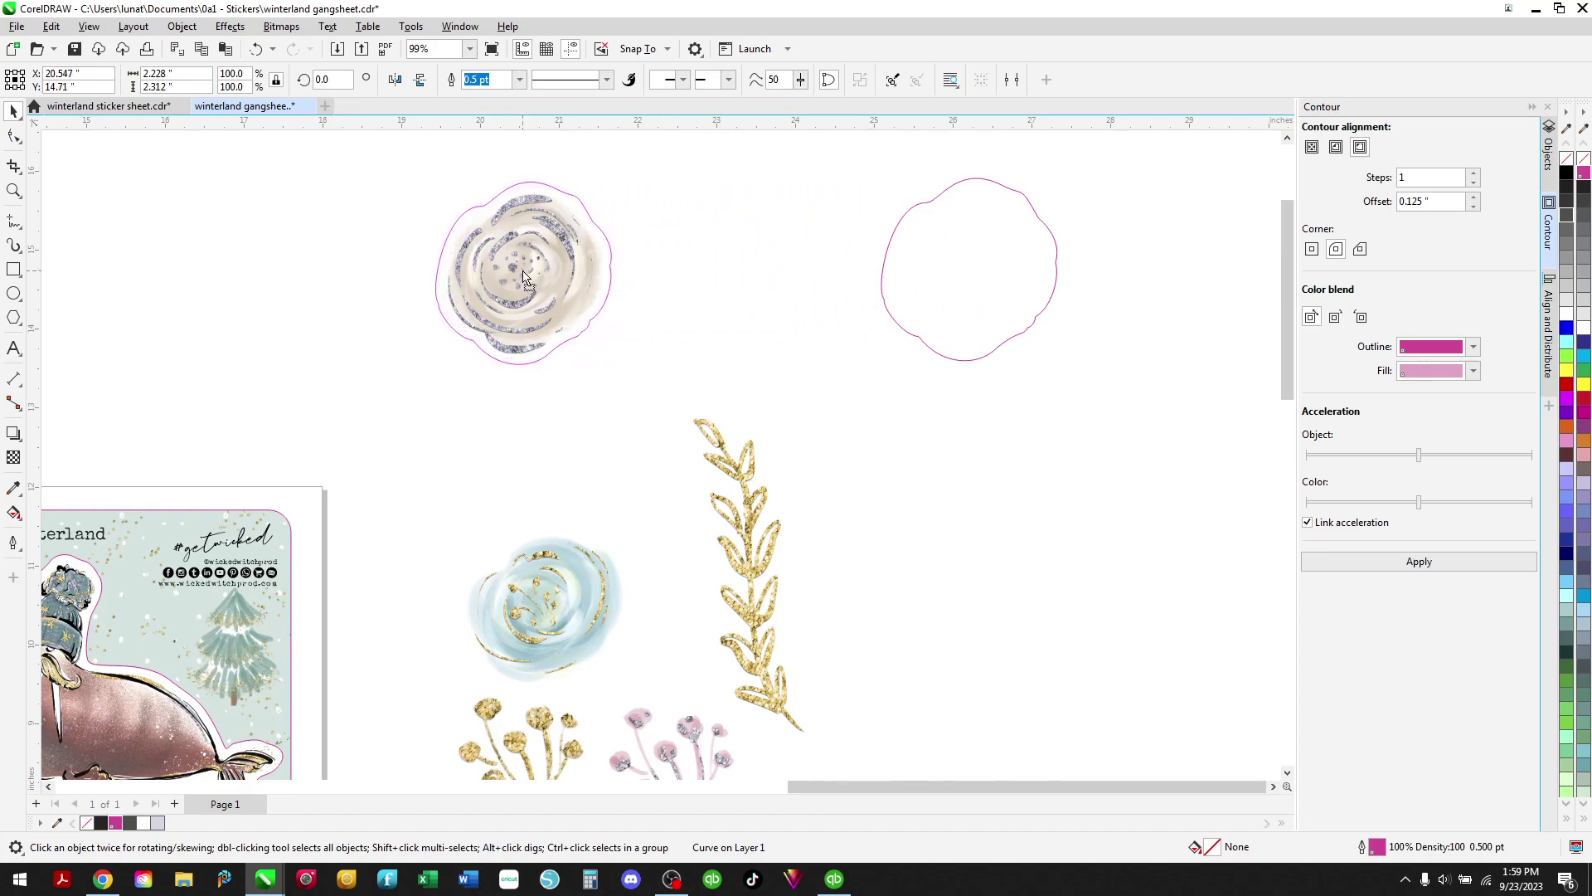
drag(522, 271, 524, 272)
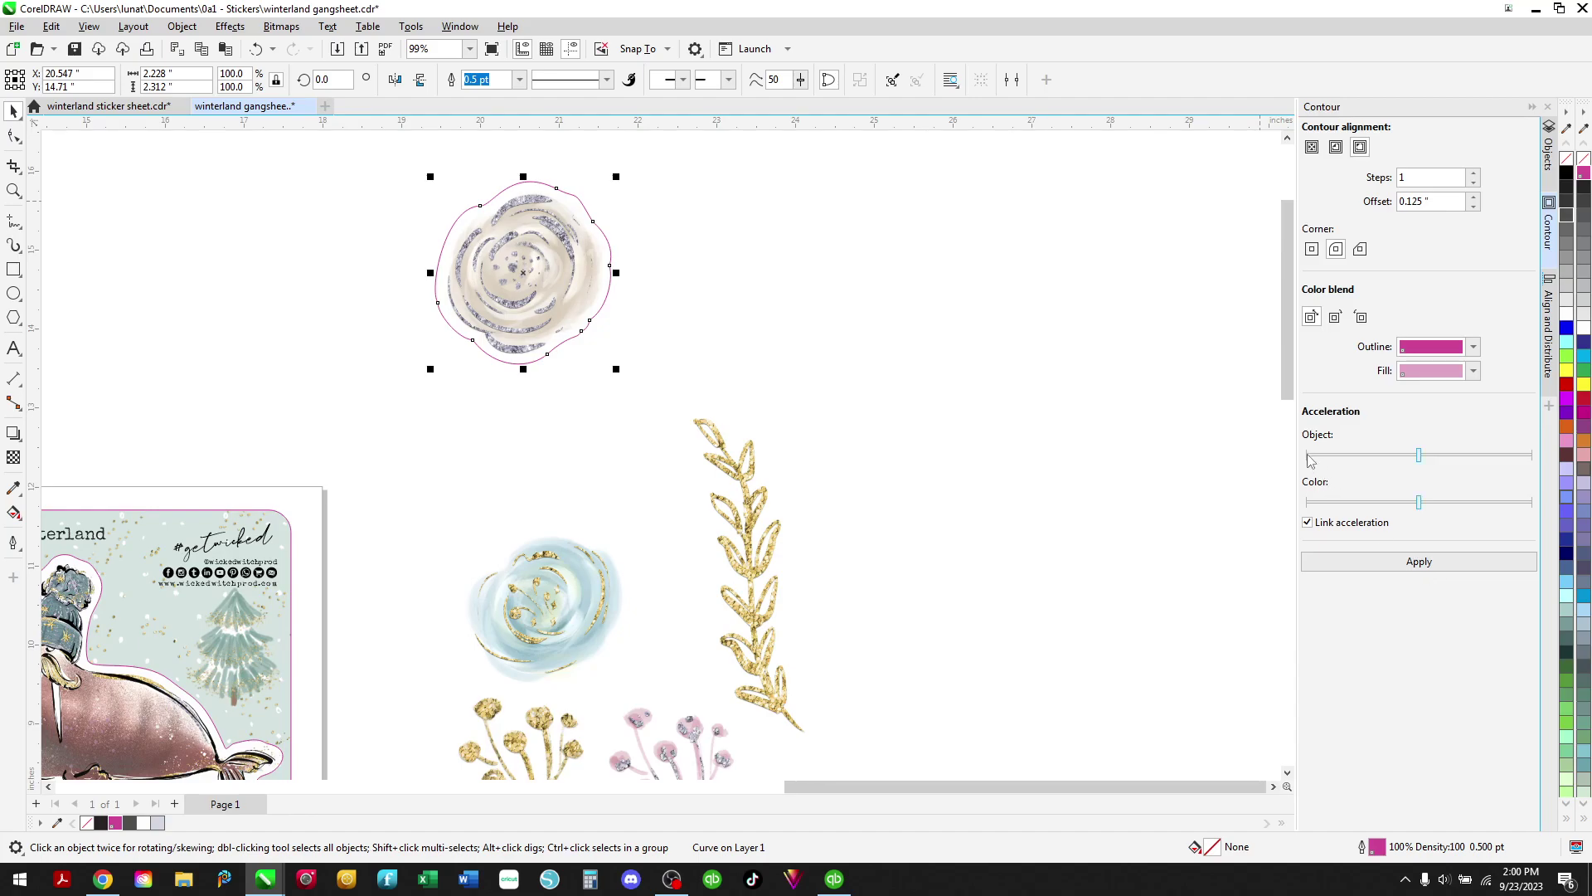
Move the gold leaf sprig up beside the rose and bring up its Outline Trace options.
scroll(976, 421, down, 6)
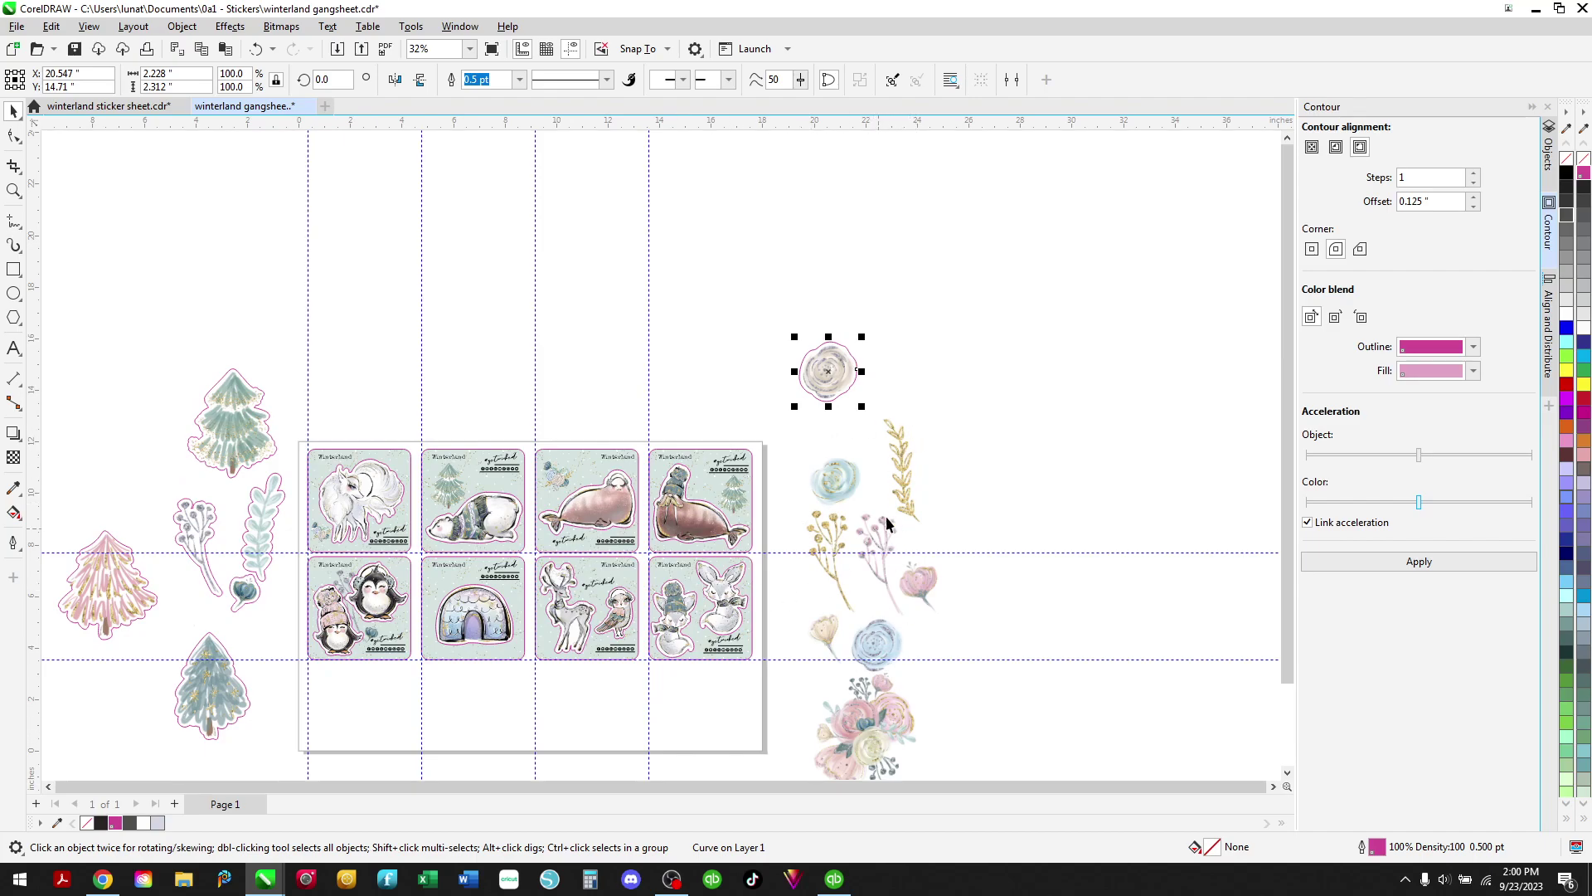
drag(901, 488, 933, 383)
scroll(932, 383, up, 6)
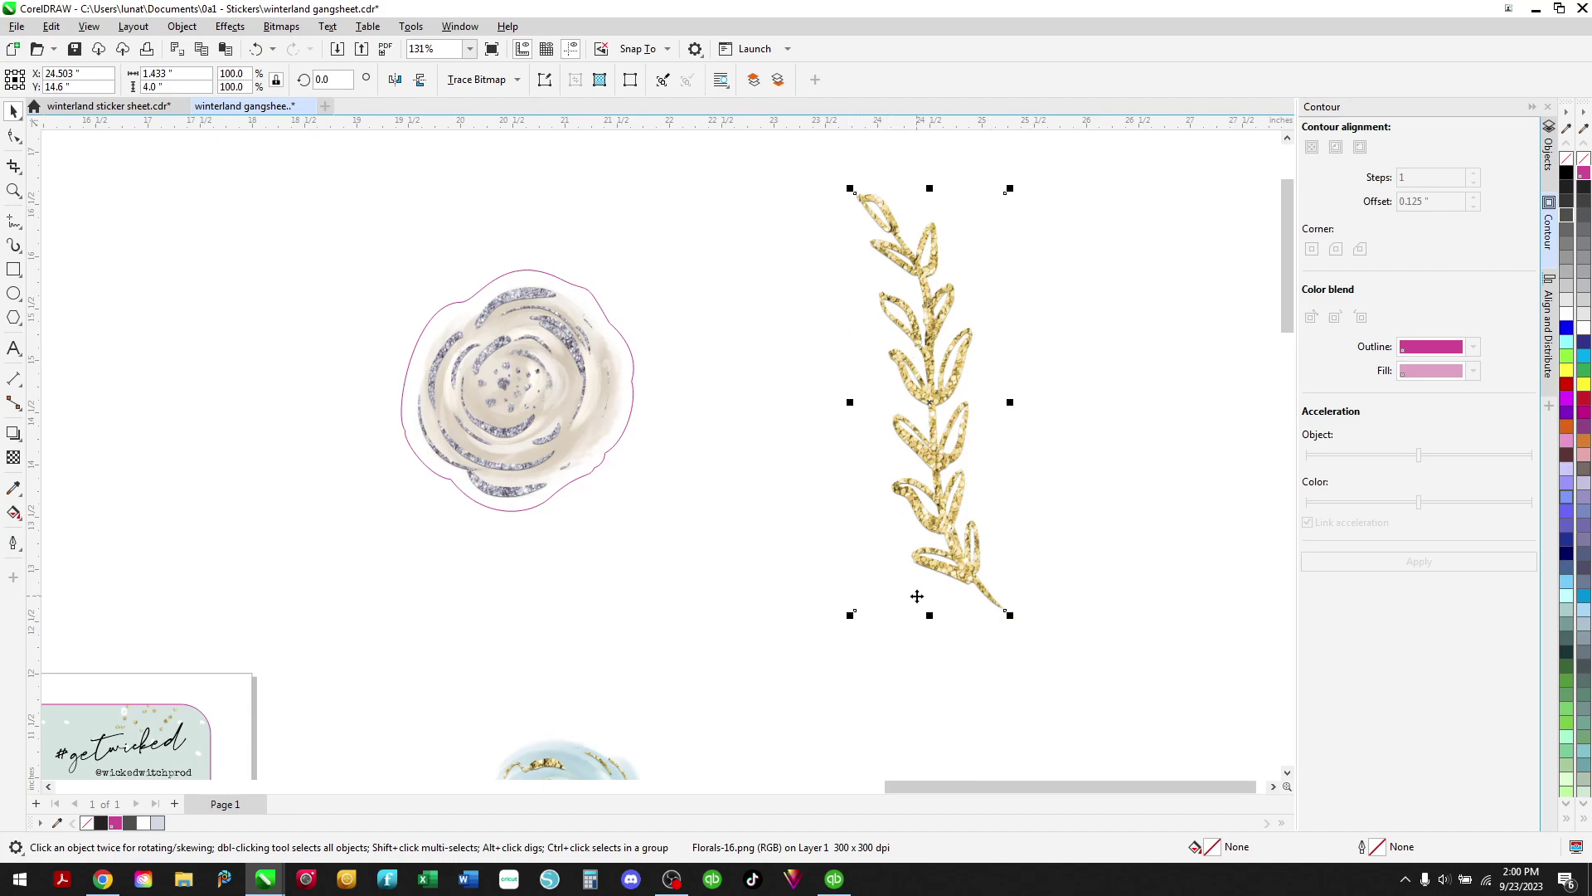
click(517, 82)
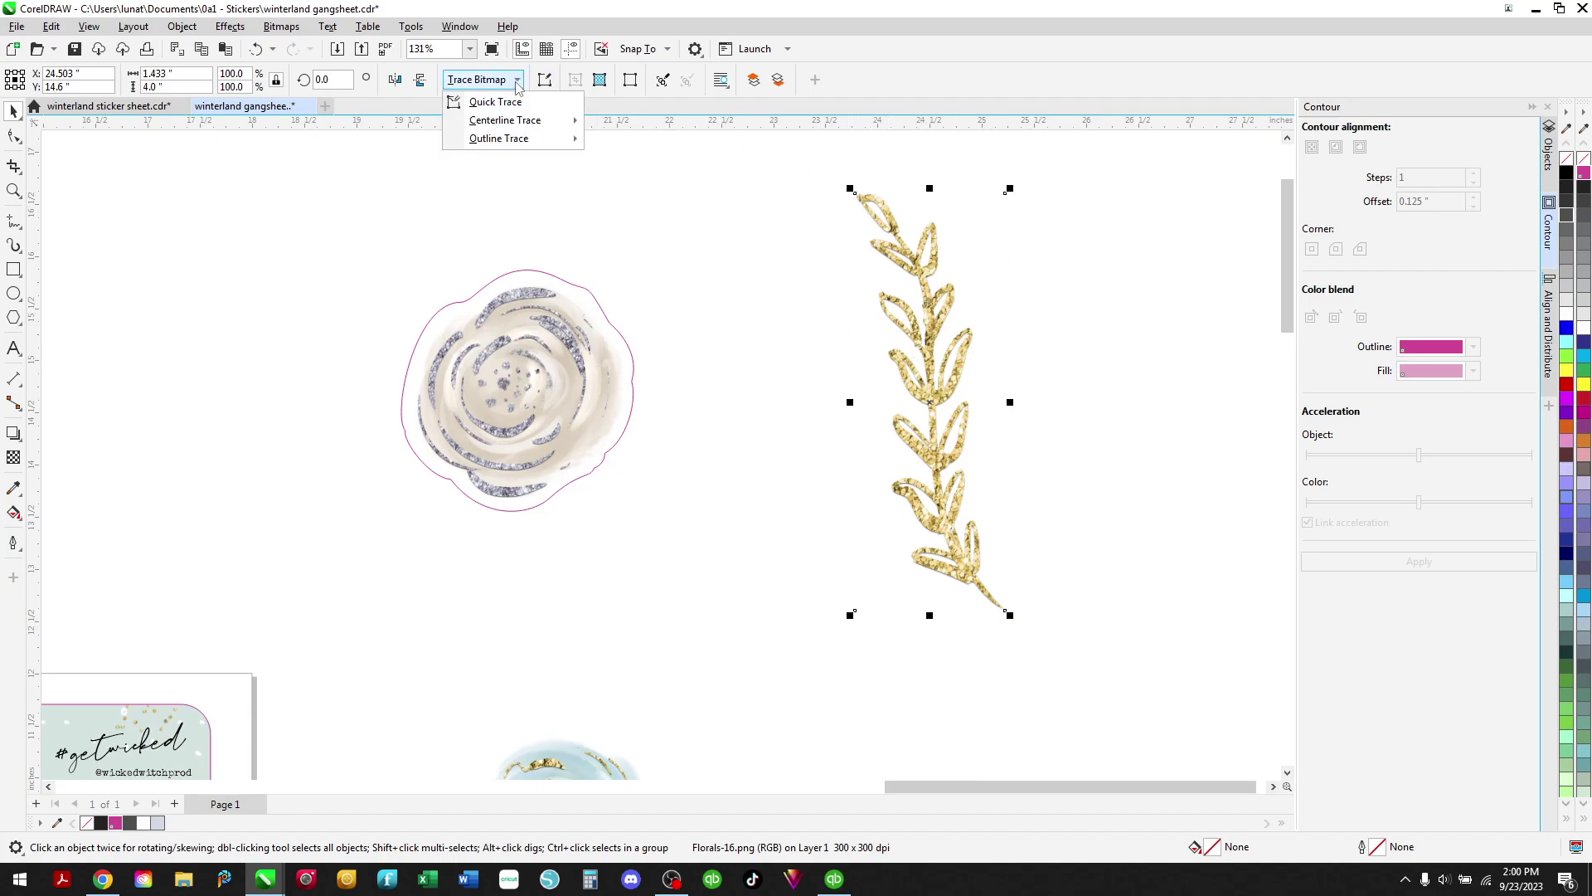
mouse_move(502, 147)
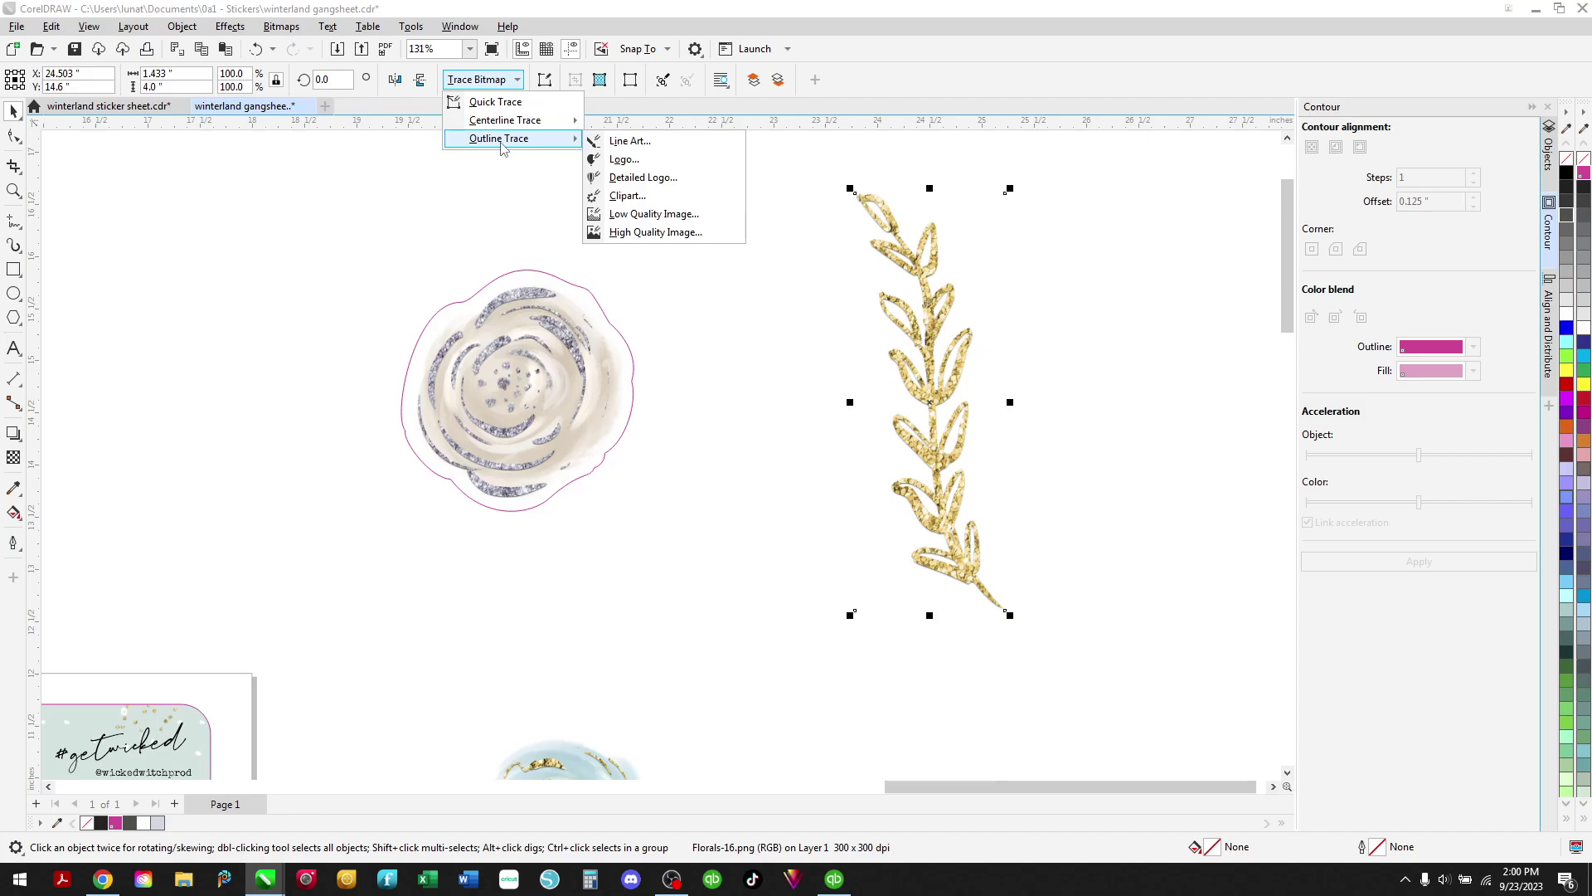
Trace the gold sprig as line art (398 objects) and place the copy beside the original.
click(622, 143)
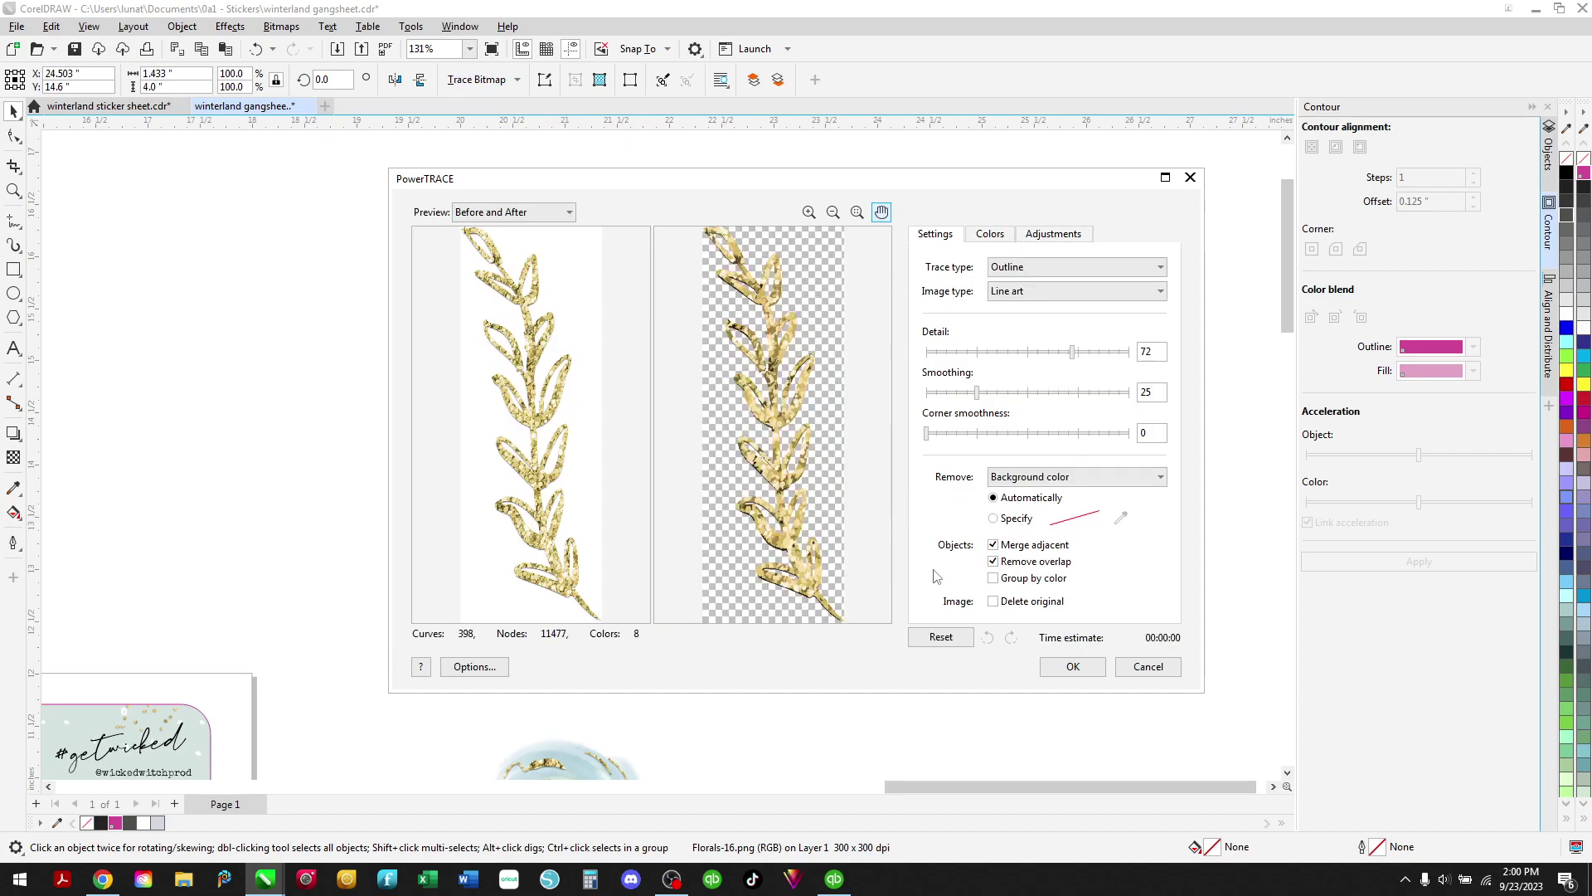
click(1073, 667)
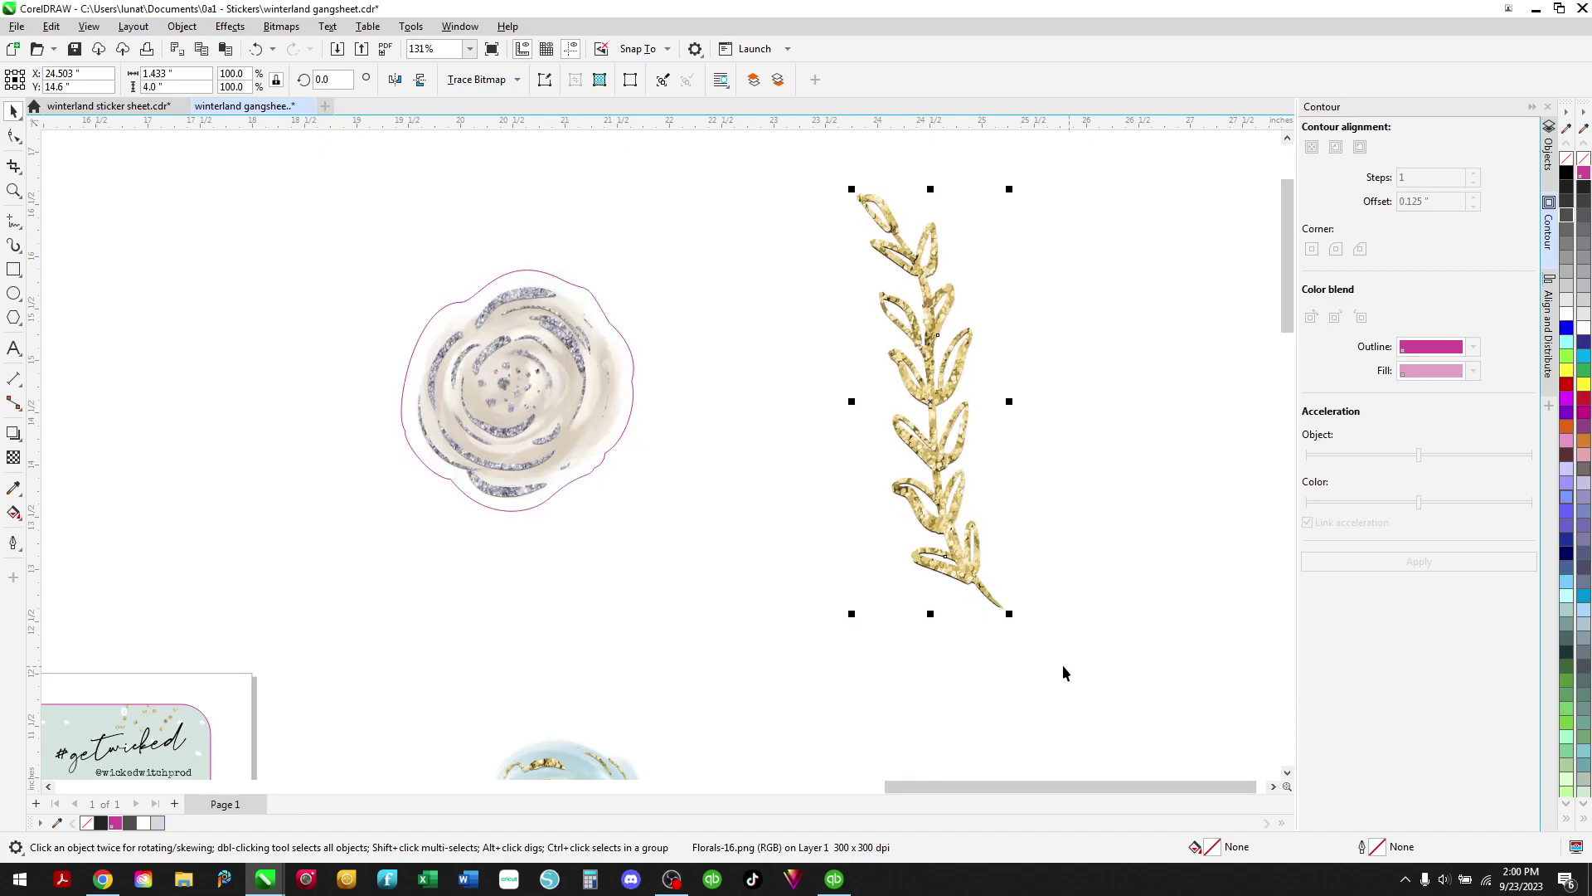
drag(948, 550, 1102, 553)
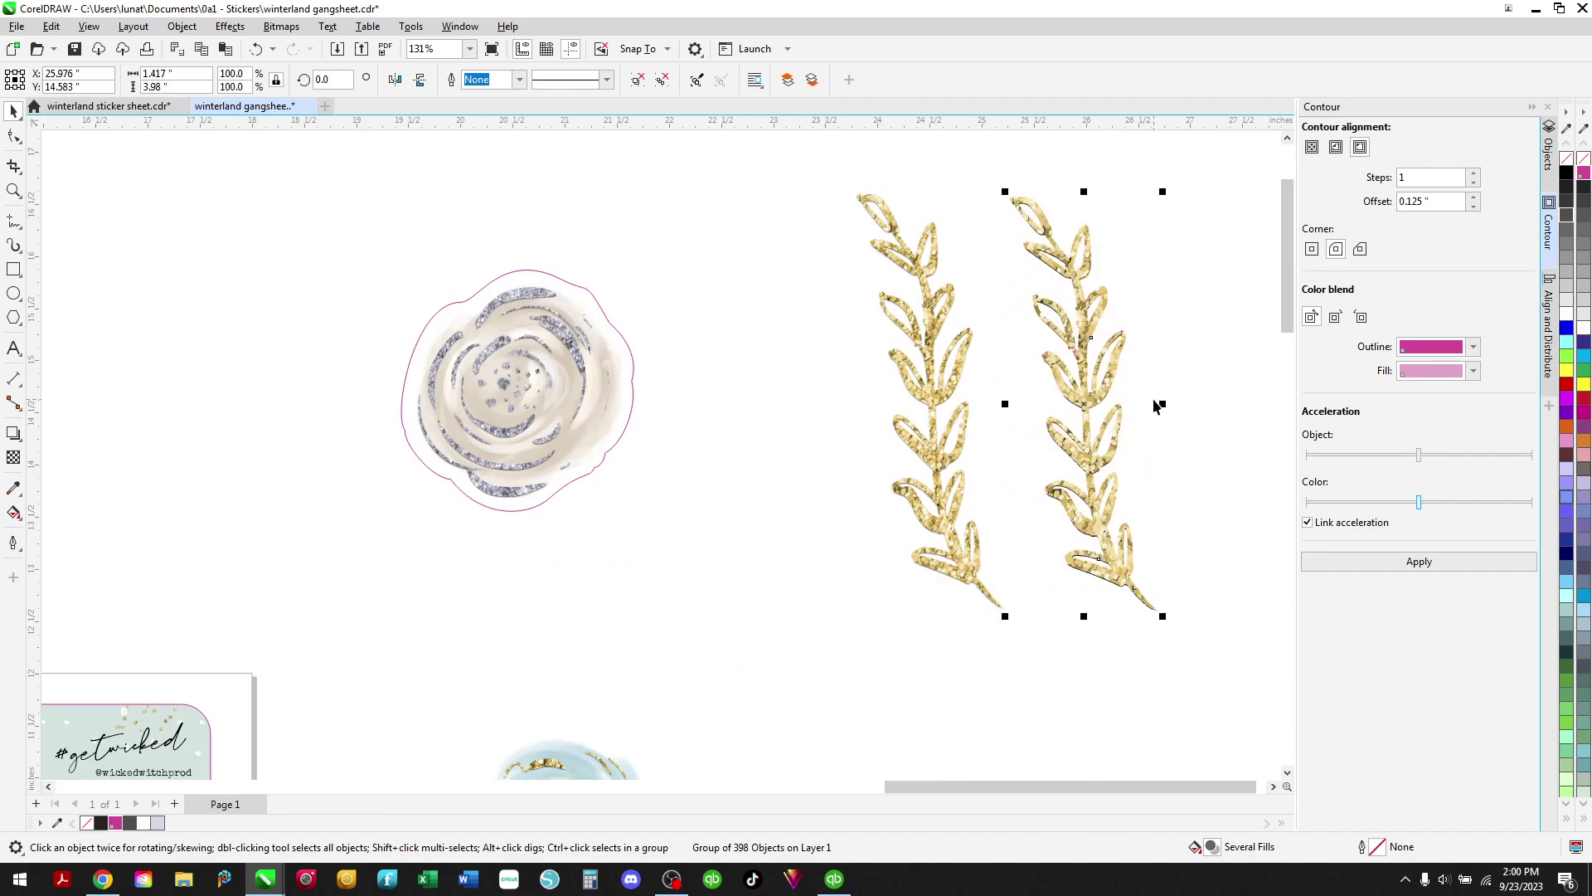
Ungroup the traced sprig, create its boundary outline and move it right of both sprigs.
key(ctrl+u)
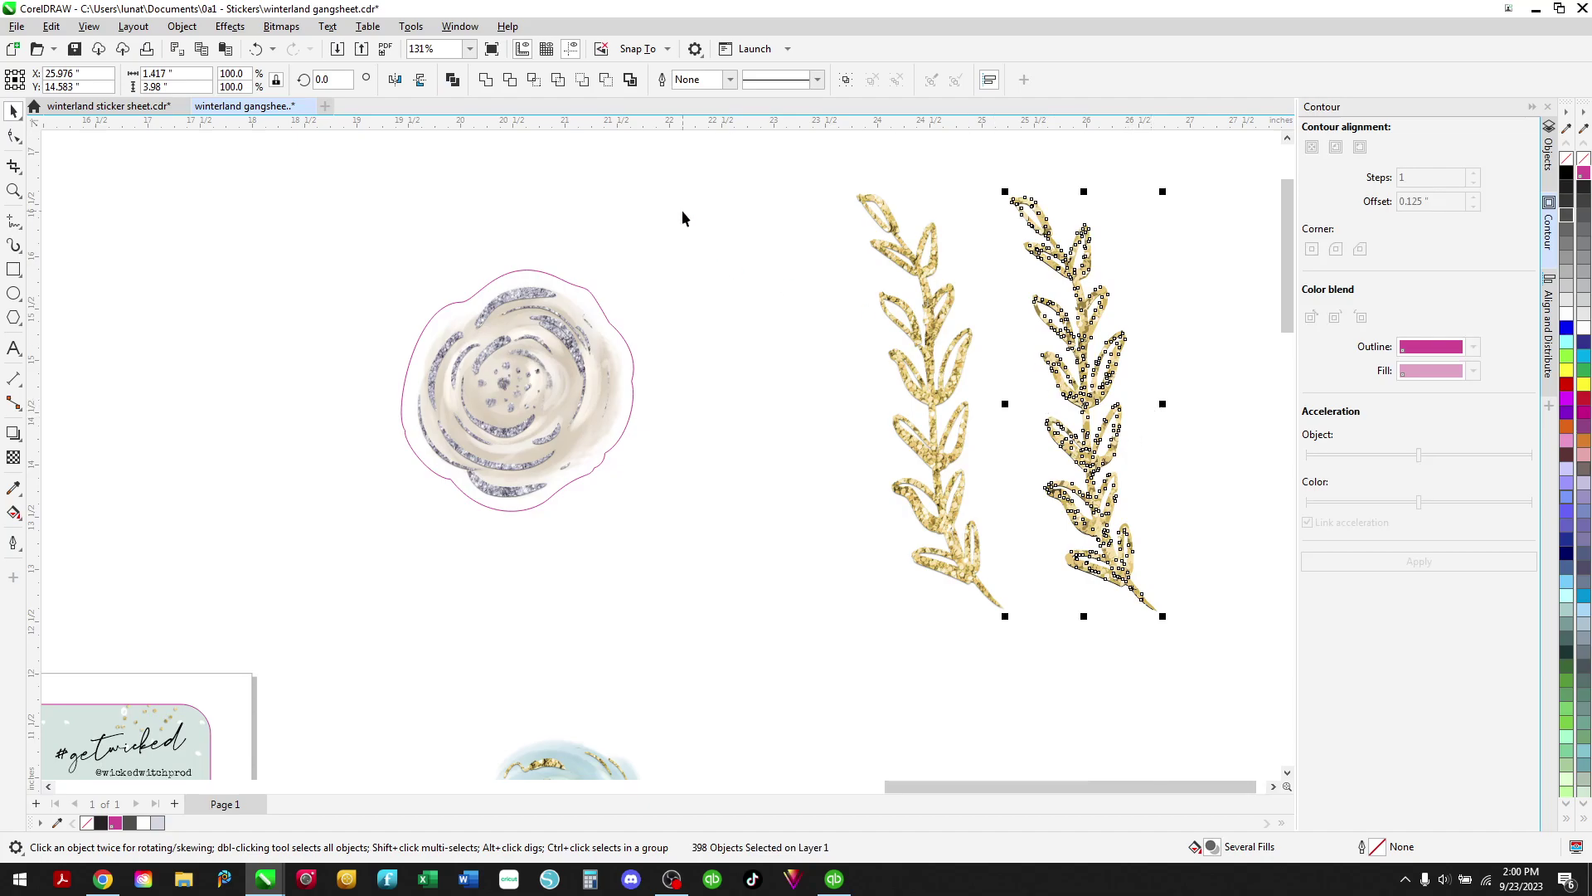
click(630, 79)
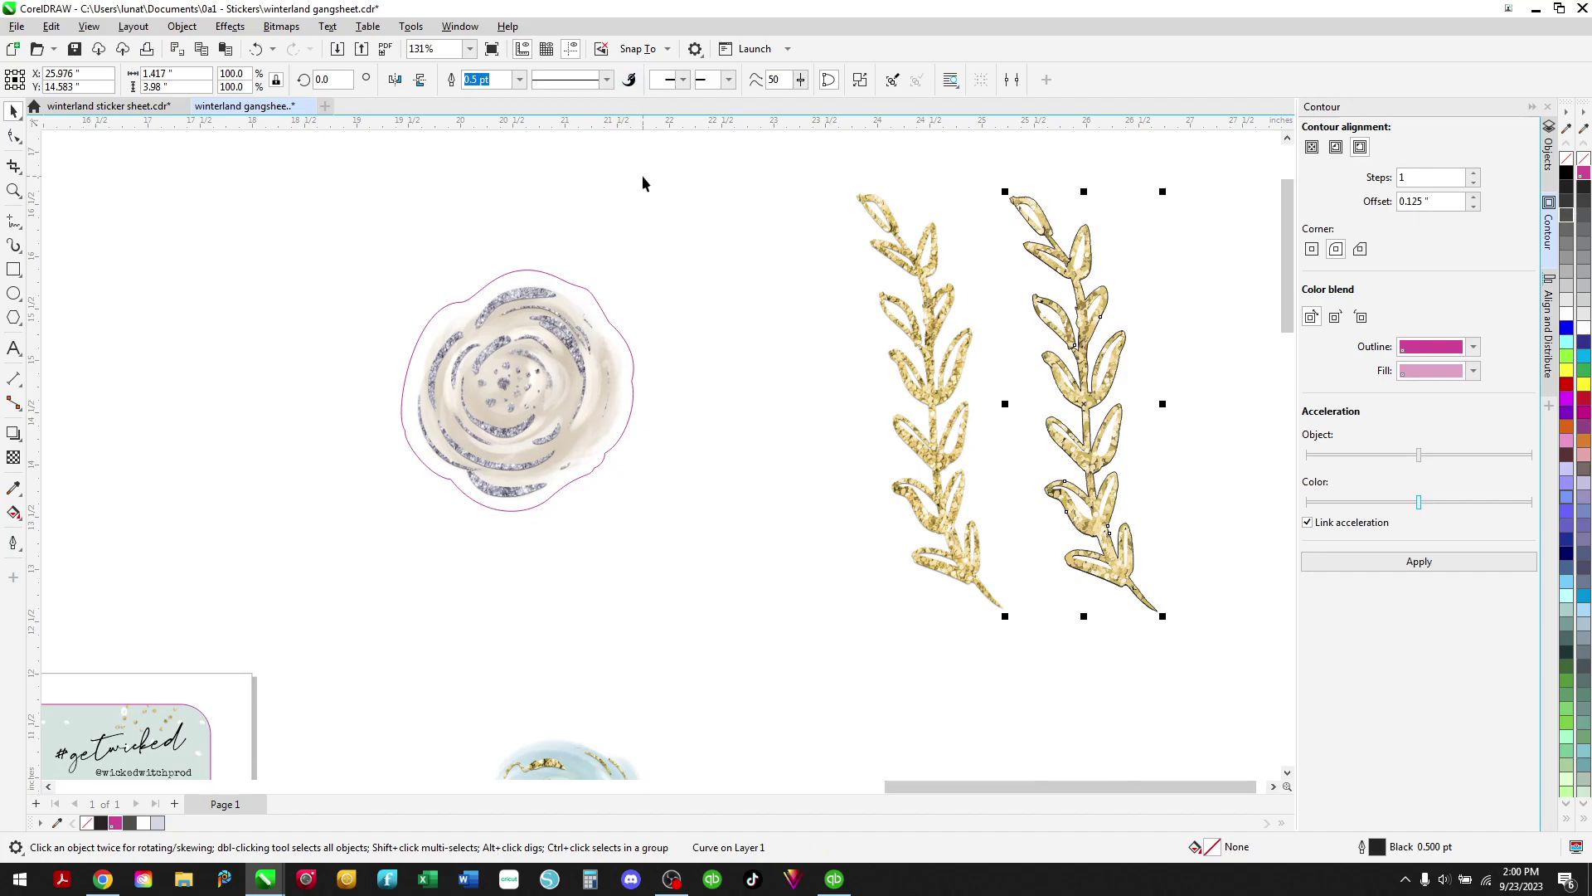
drag(1087, 408, 1212, 408)
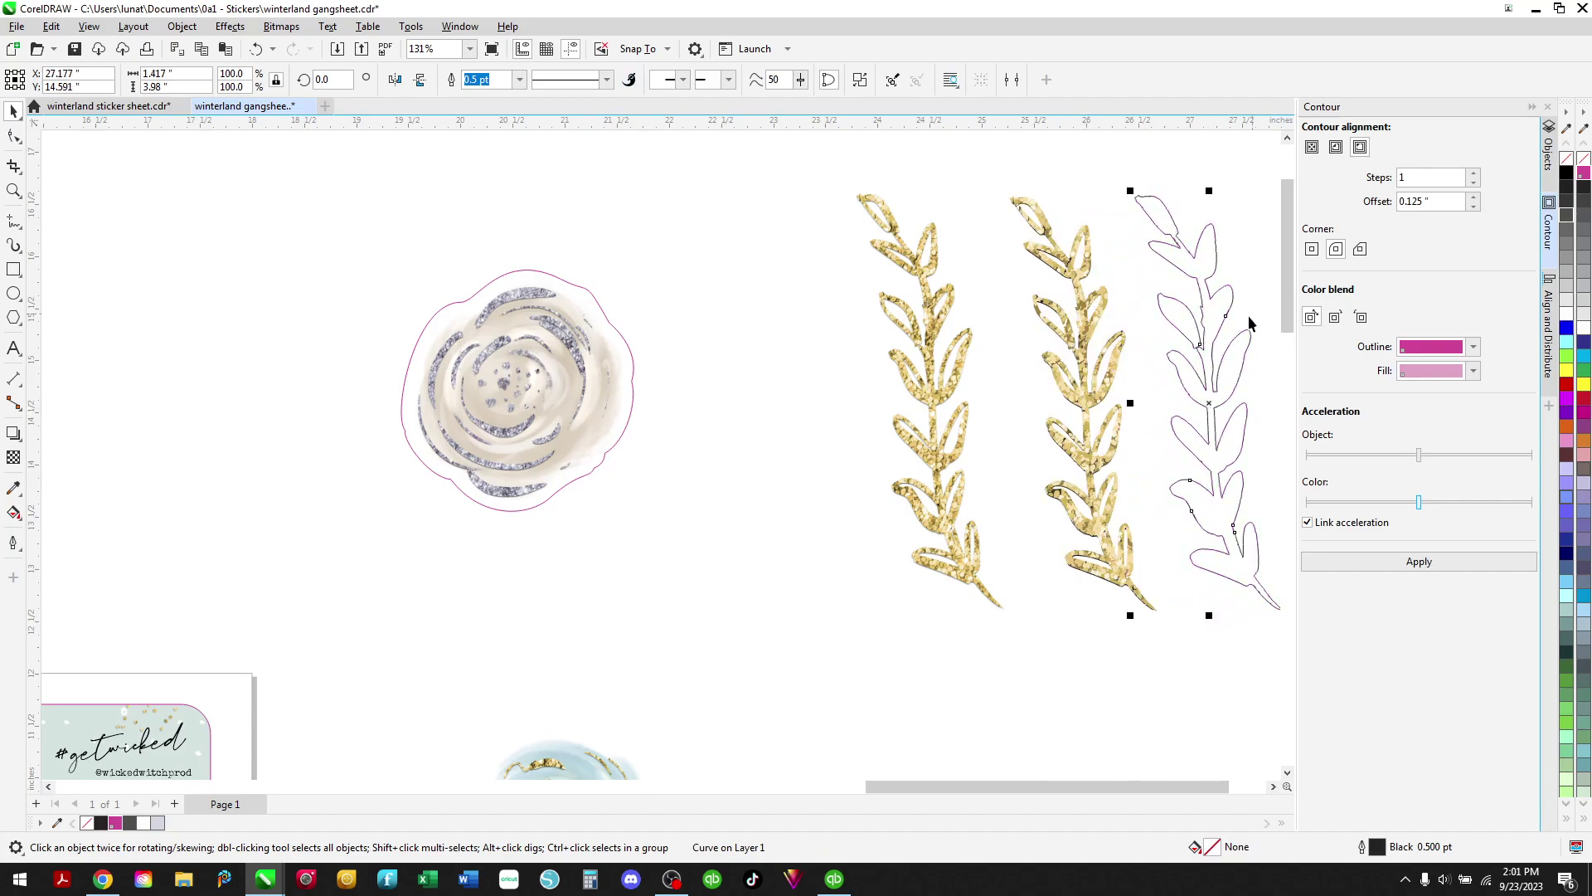
scroll(1201, 365, up, 1)
scroll(1204, 350, up, 2)
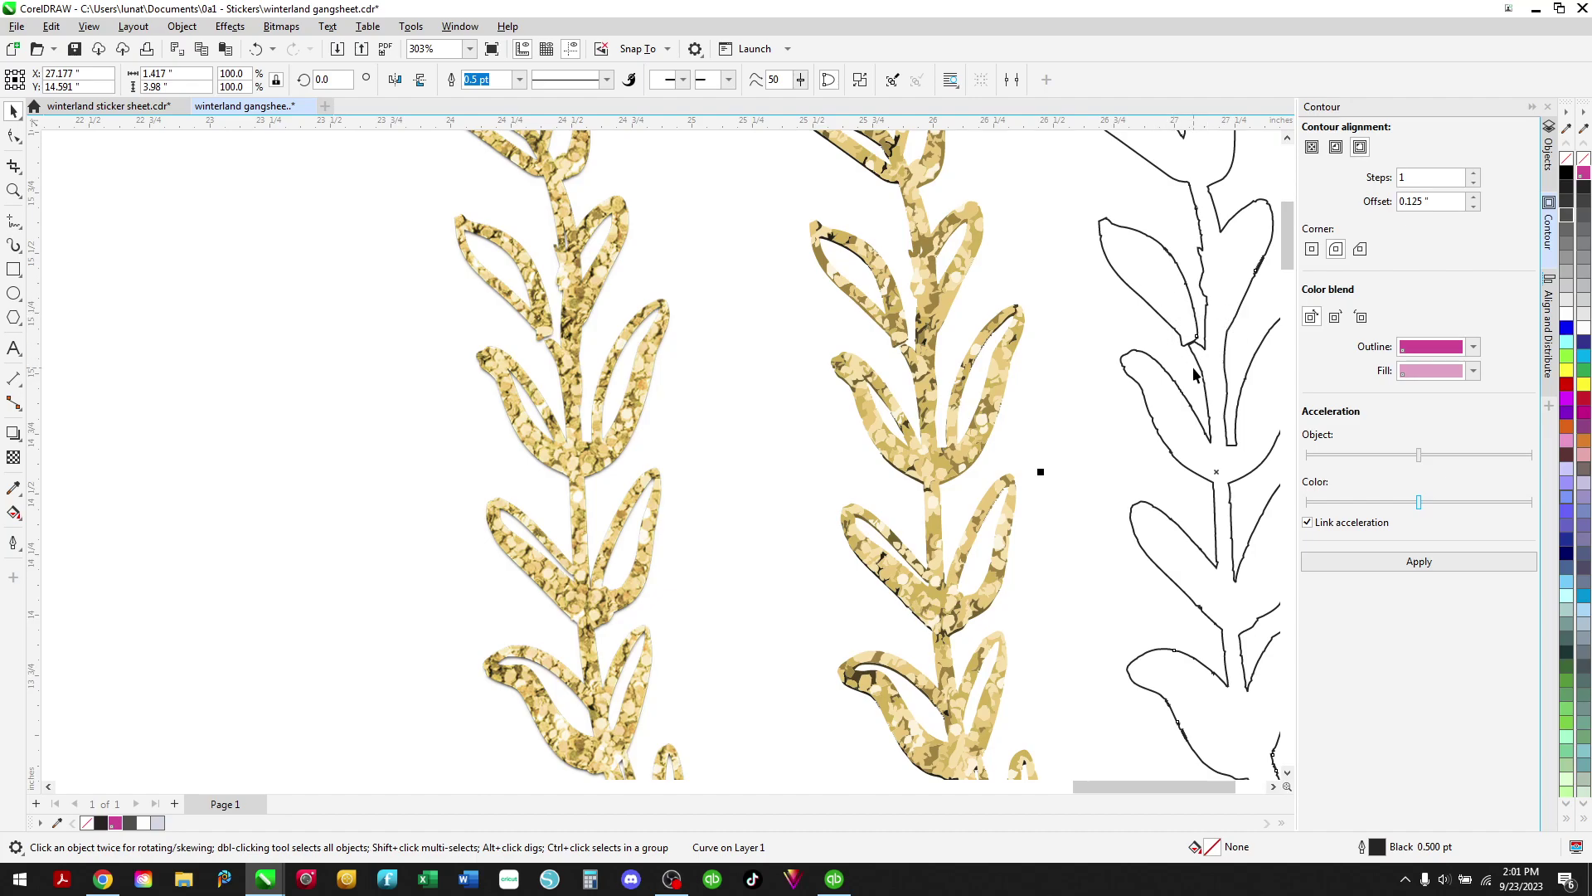
scroll(1179, 365, down, 5)
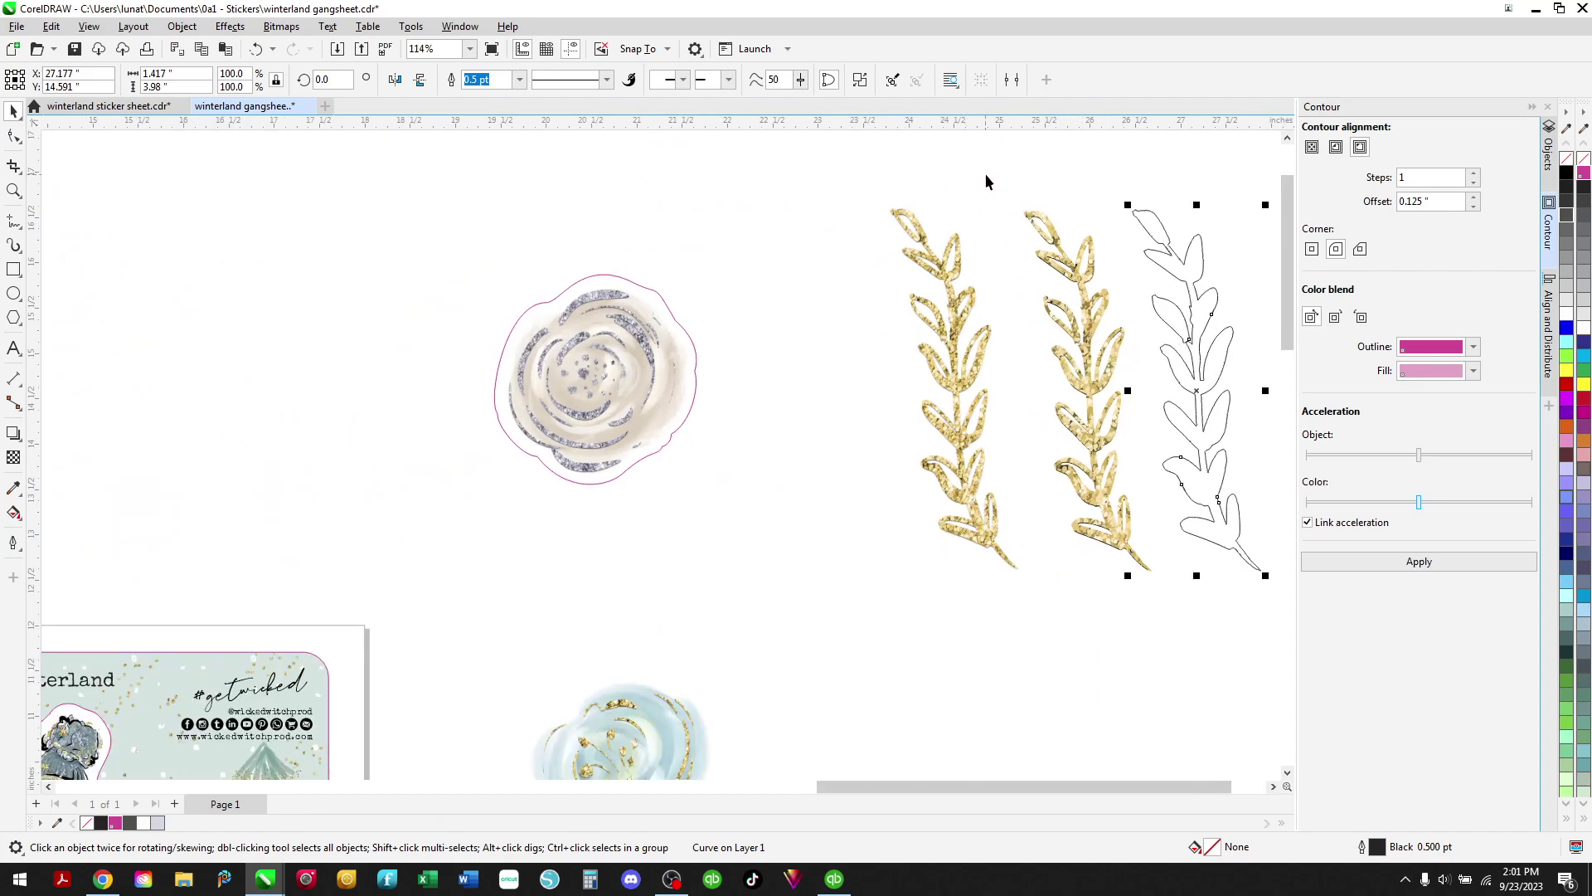
Delete the traced sprig copy, move the outline beside the gold sprig and break it apart.
drag(987, 176, 1170, 599)
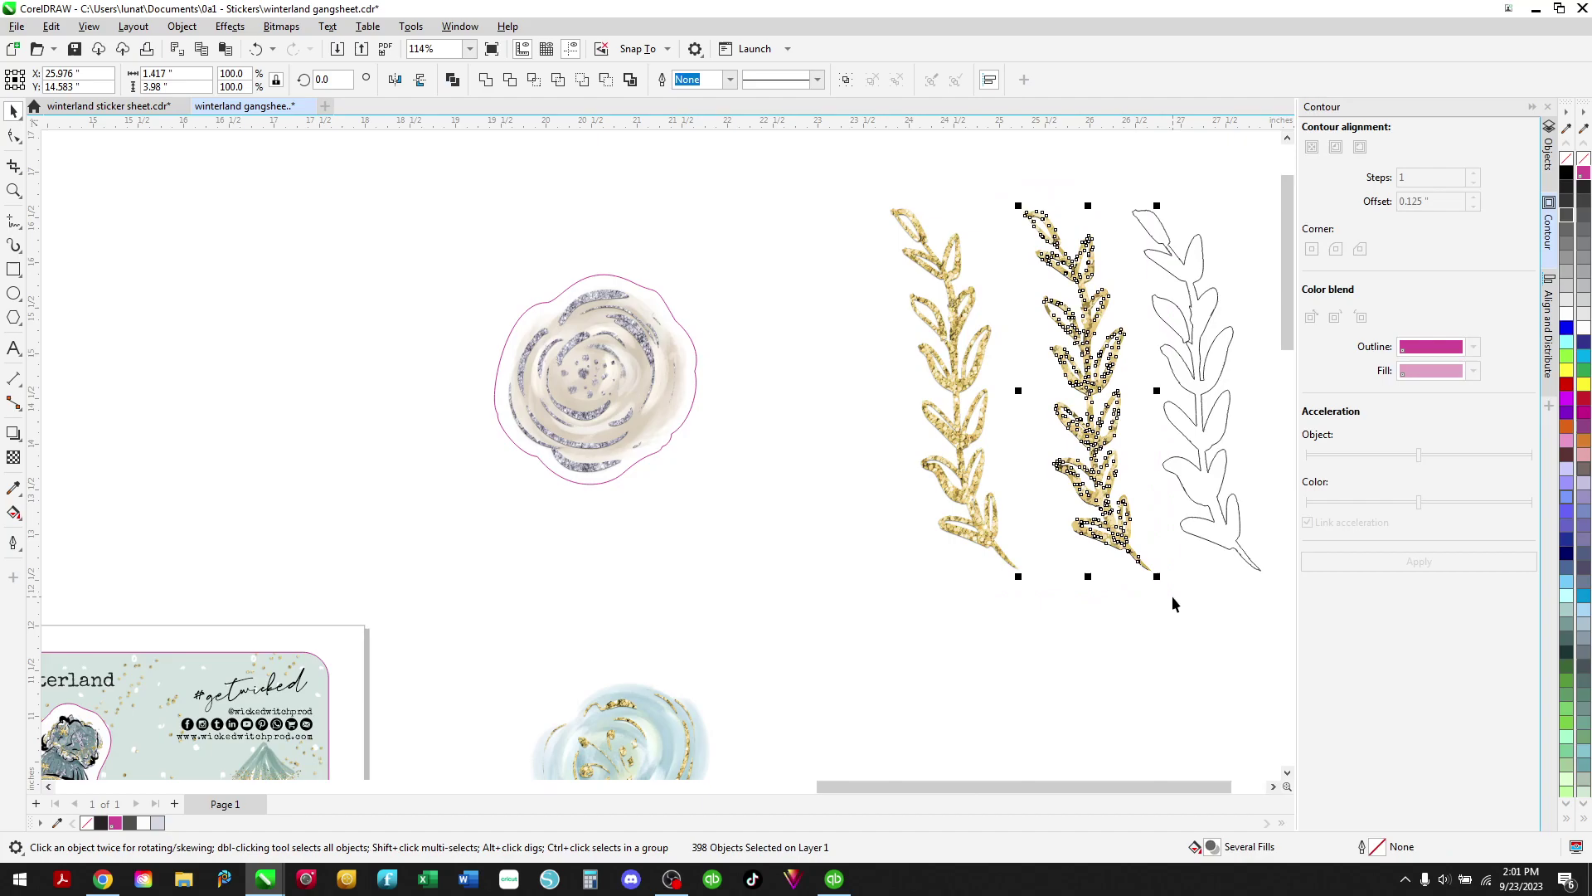
key(Delete)
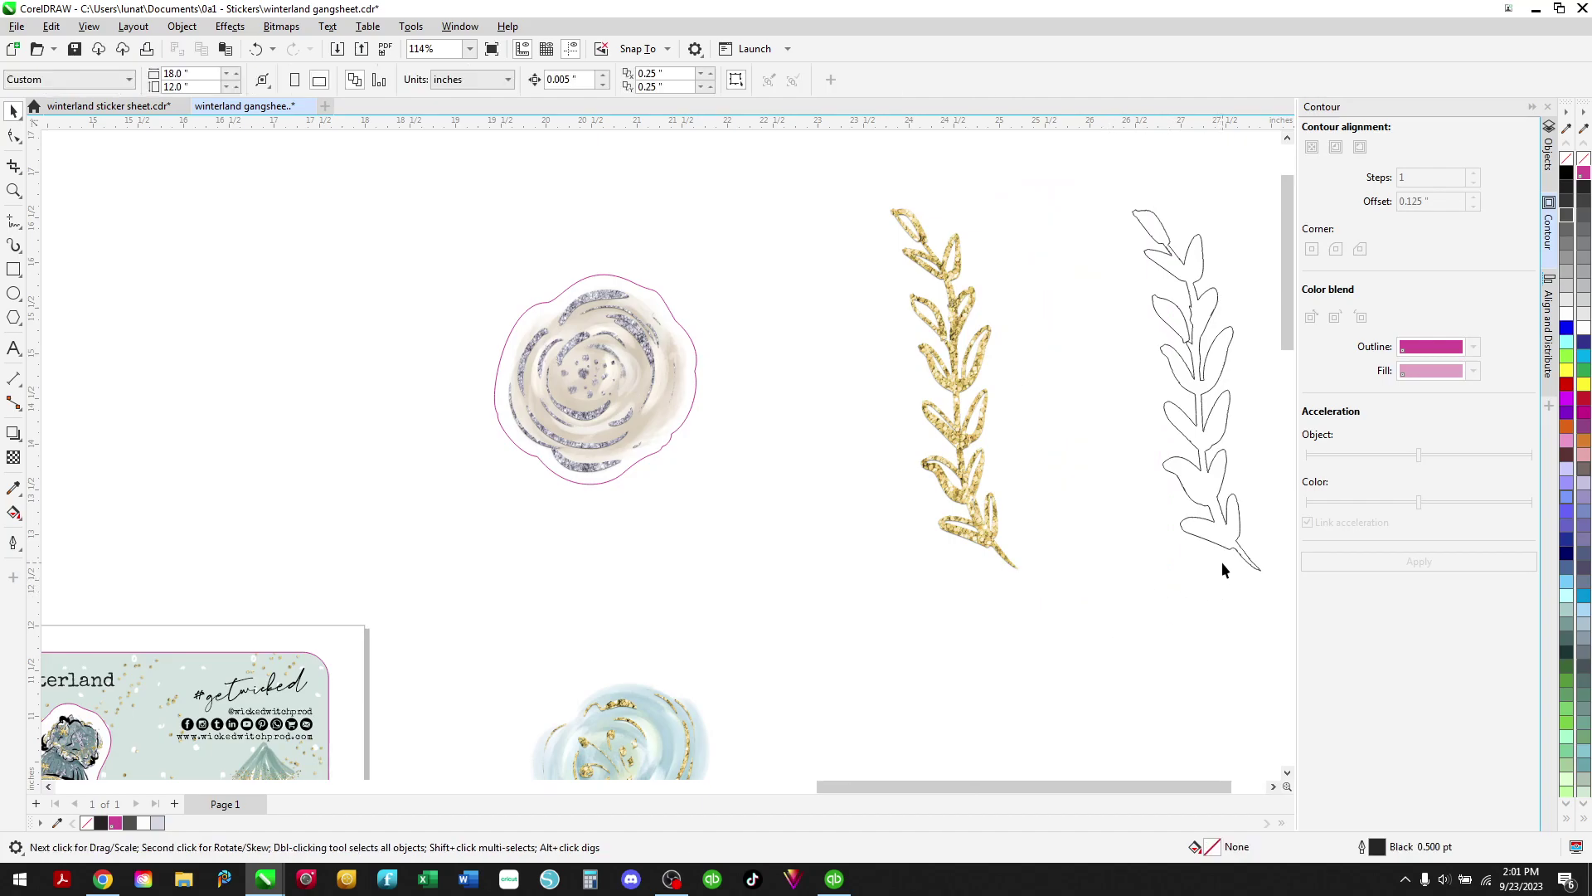
drag(1223, 549, 1095, 548)
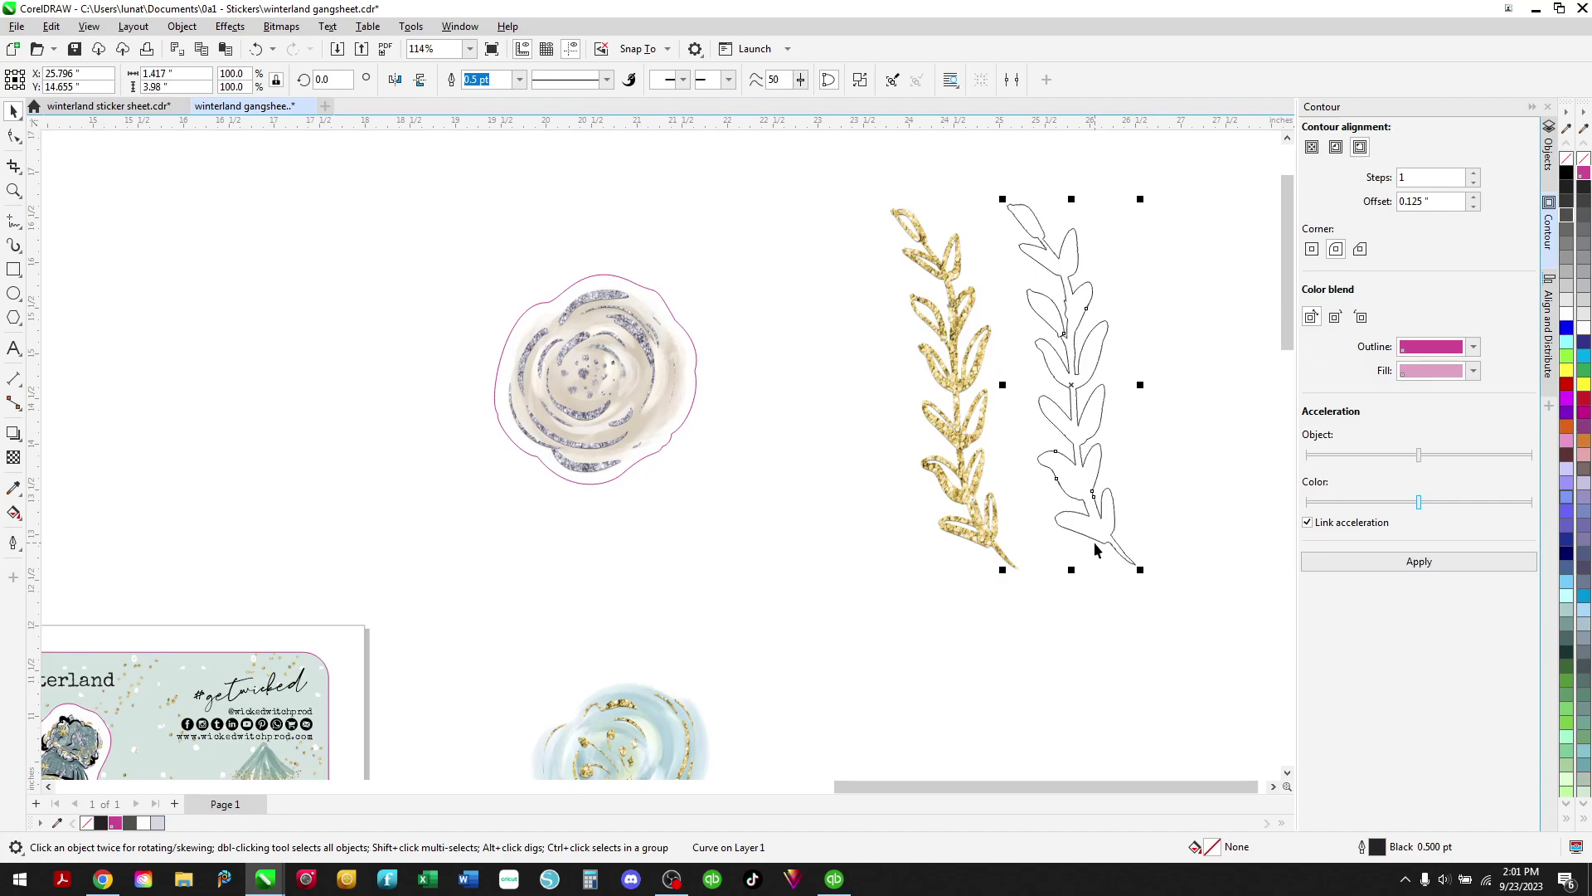
key(ctrl+k)
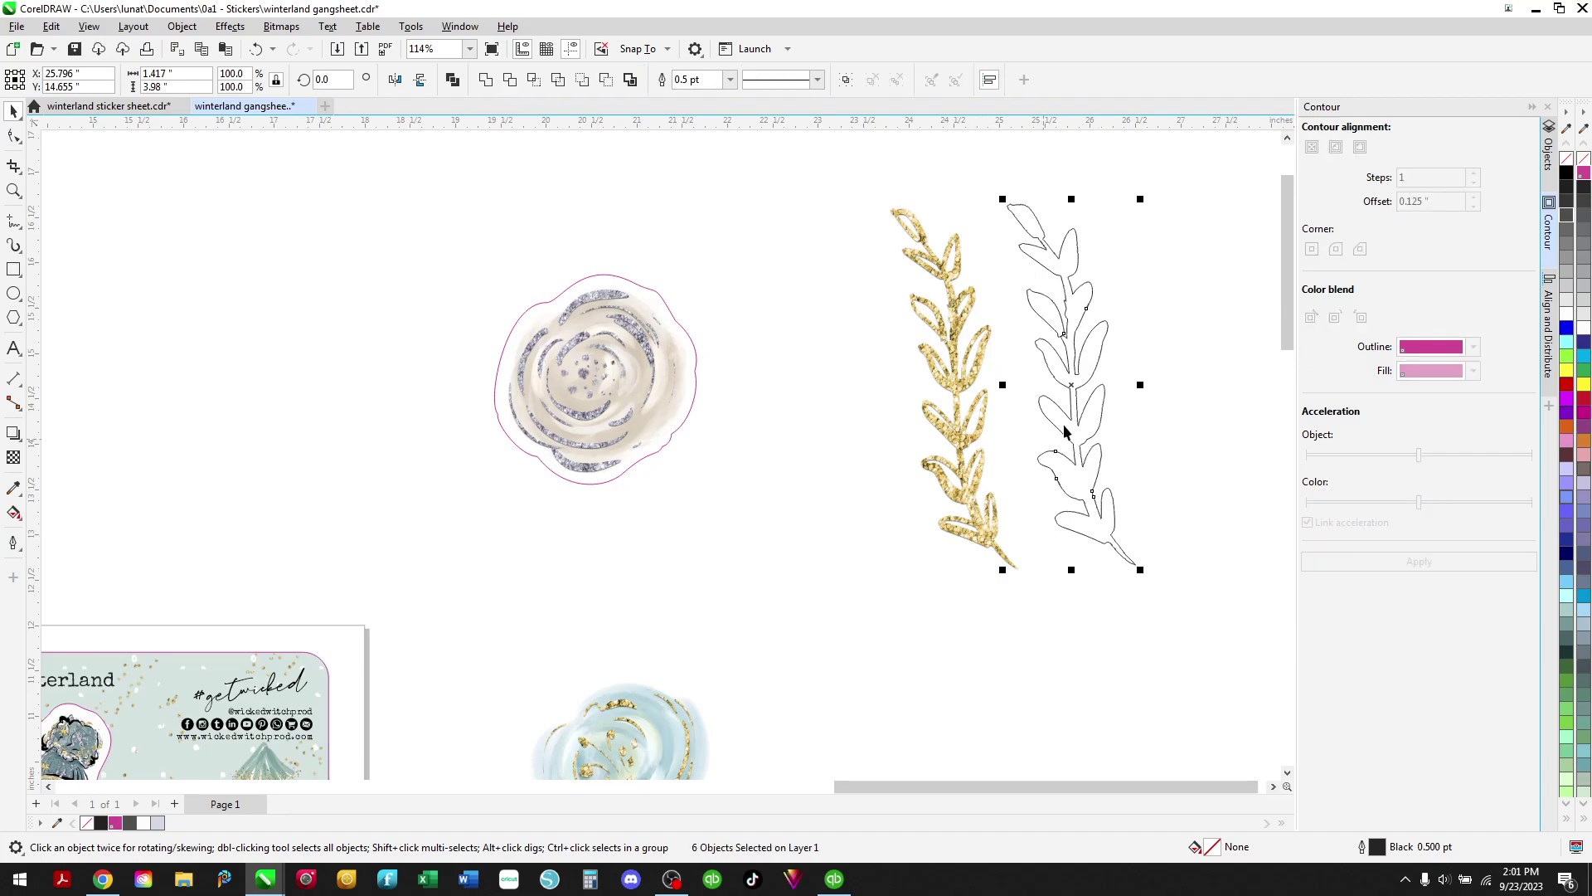
Weld the stray leaf outline and the large sprig outline into one curve.
click(1176, 287)
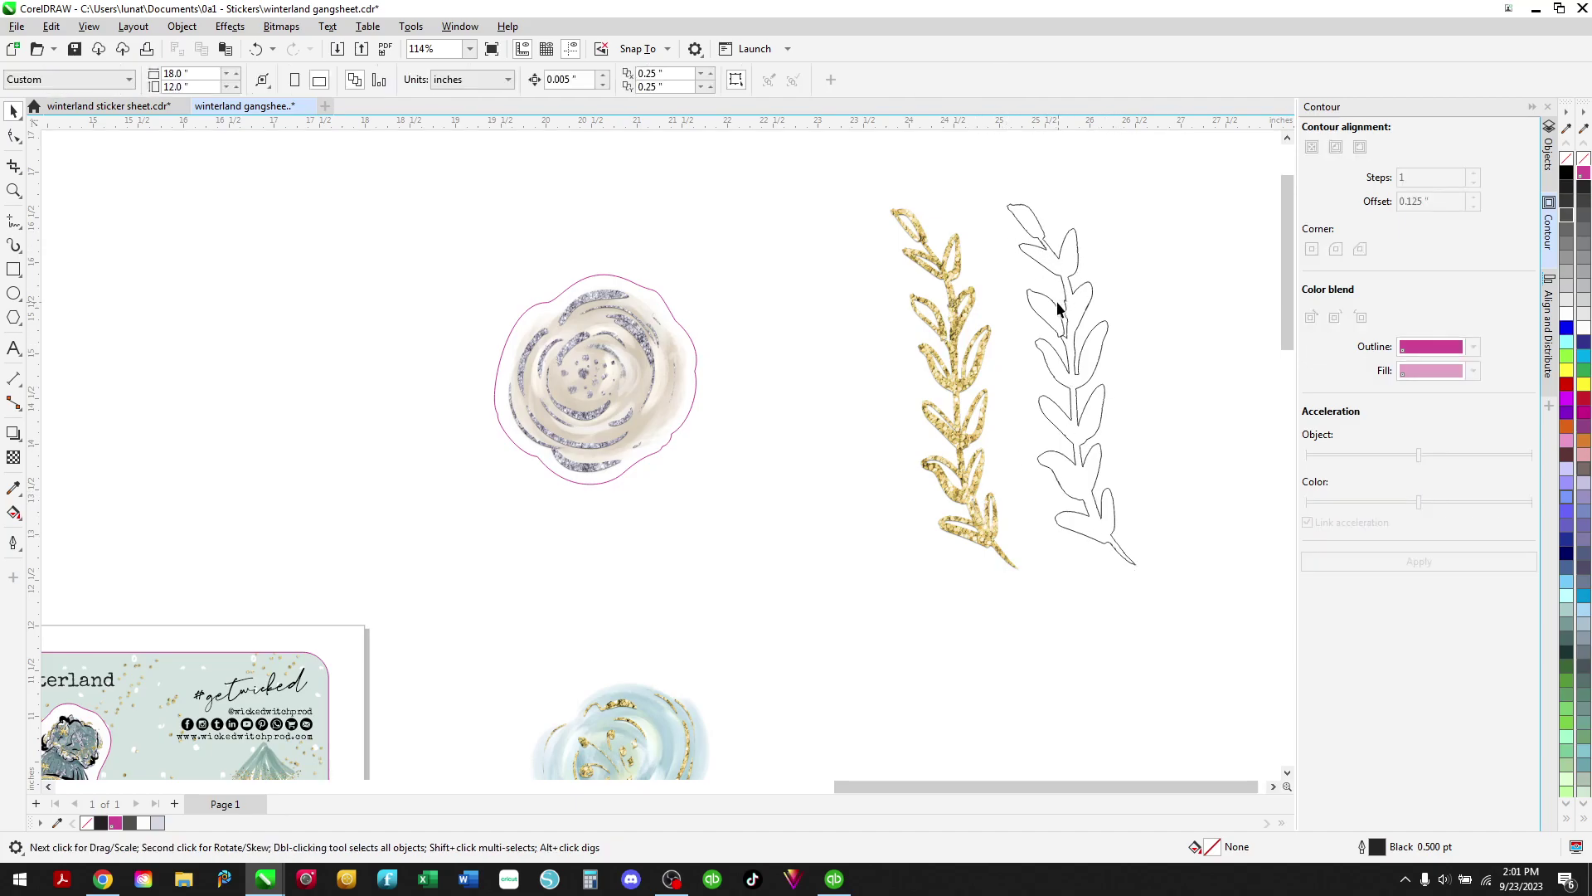
scroll(1058, 339, up, 6)
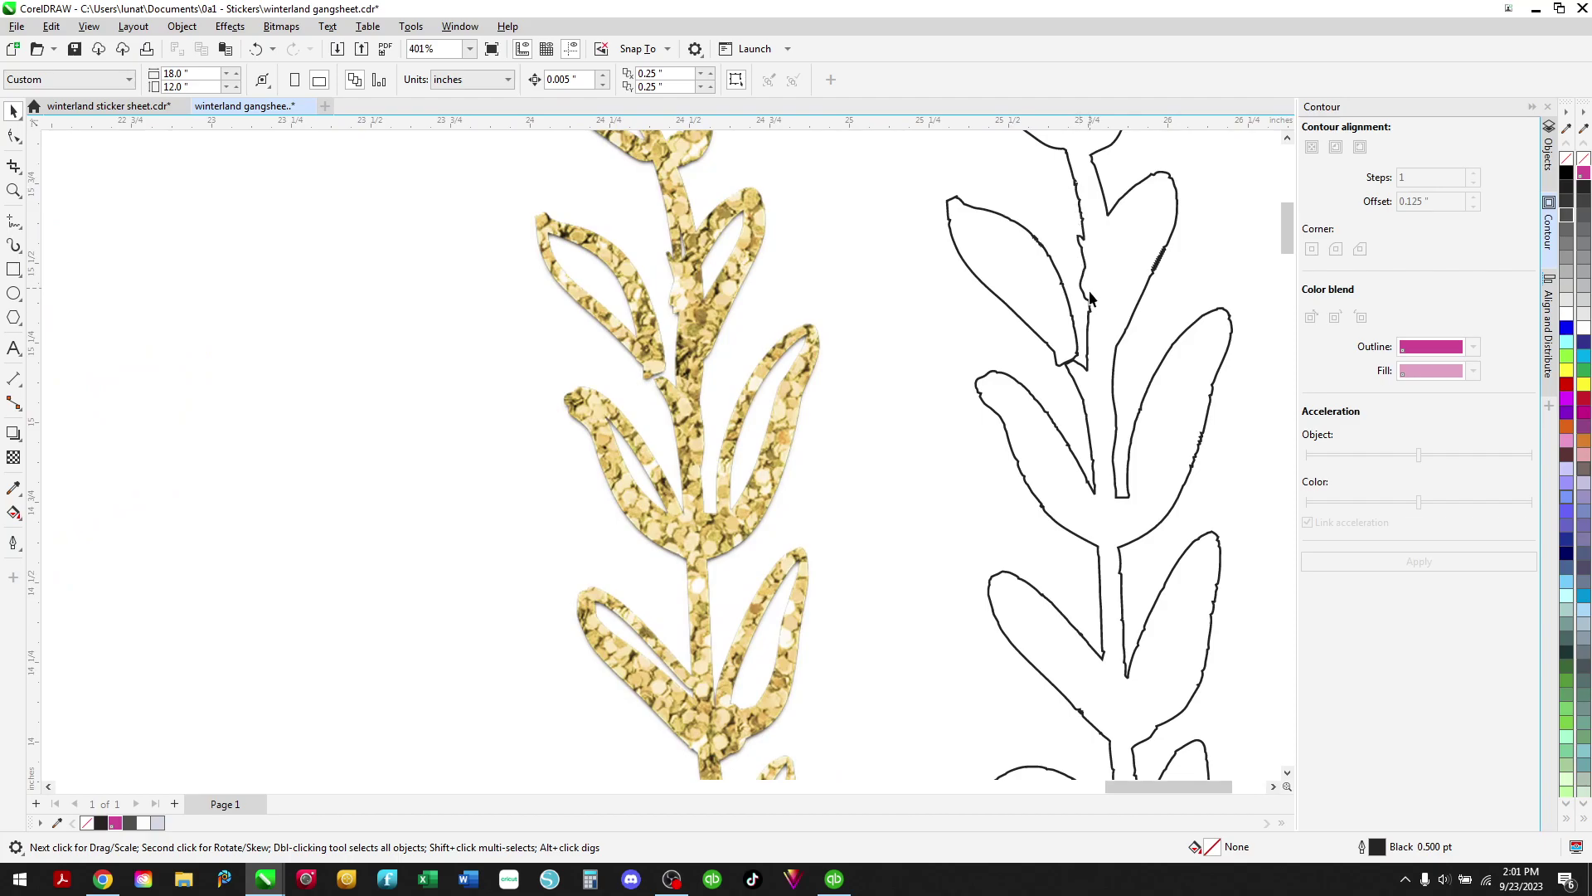
drag(1126, 274, 1148, 317)
click(1070, 328)
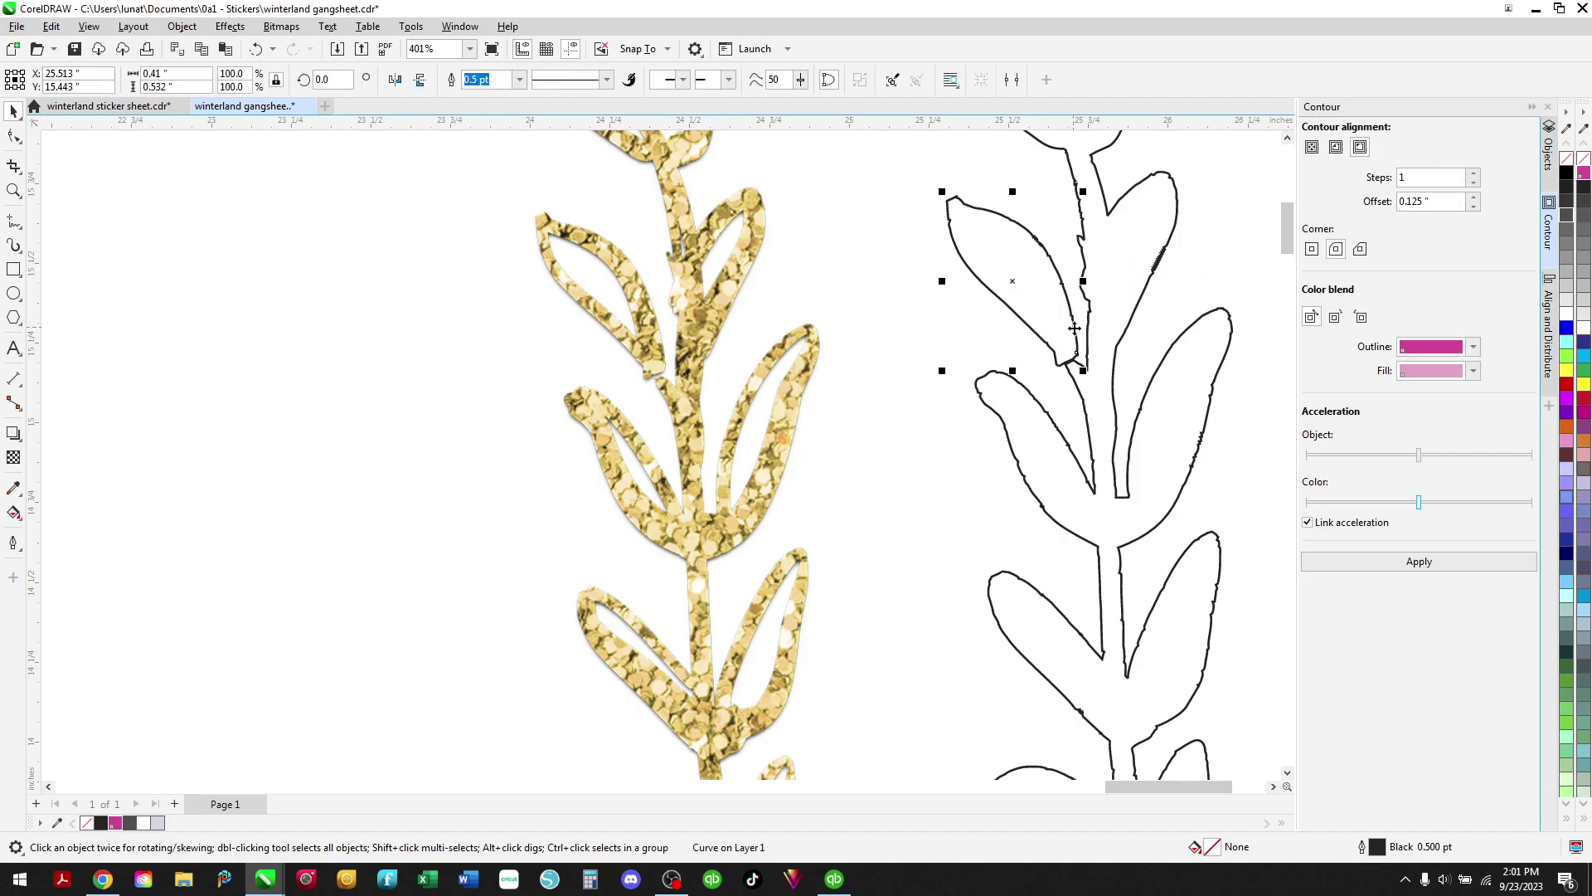
shift+click(1082, 394)
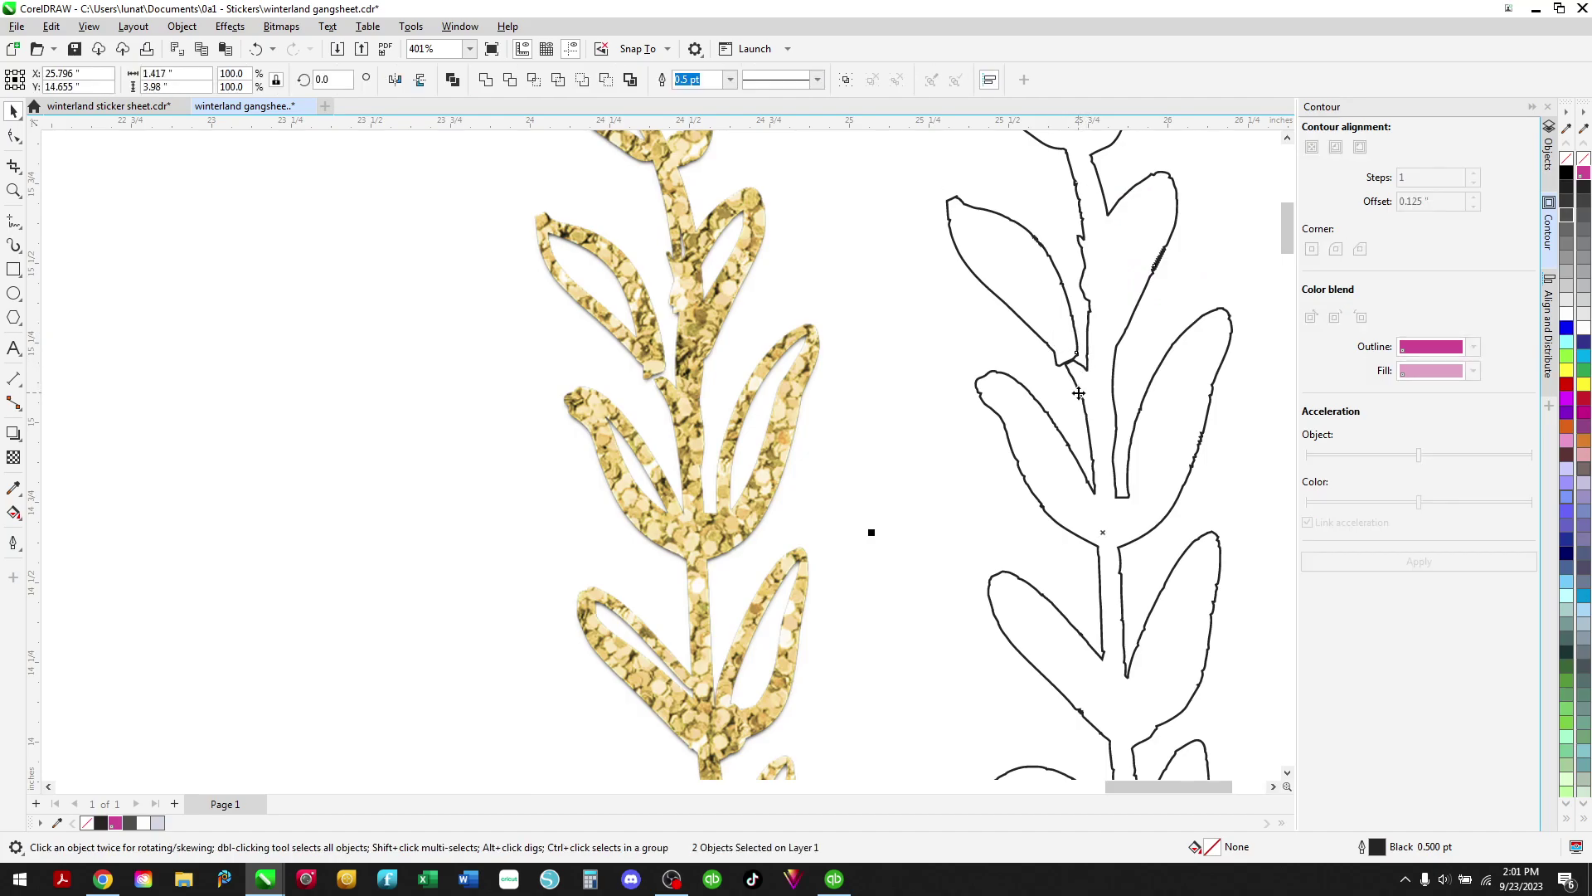
click(487, 81)
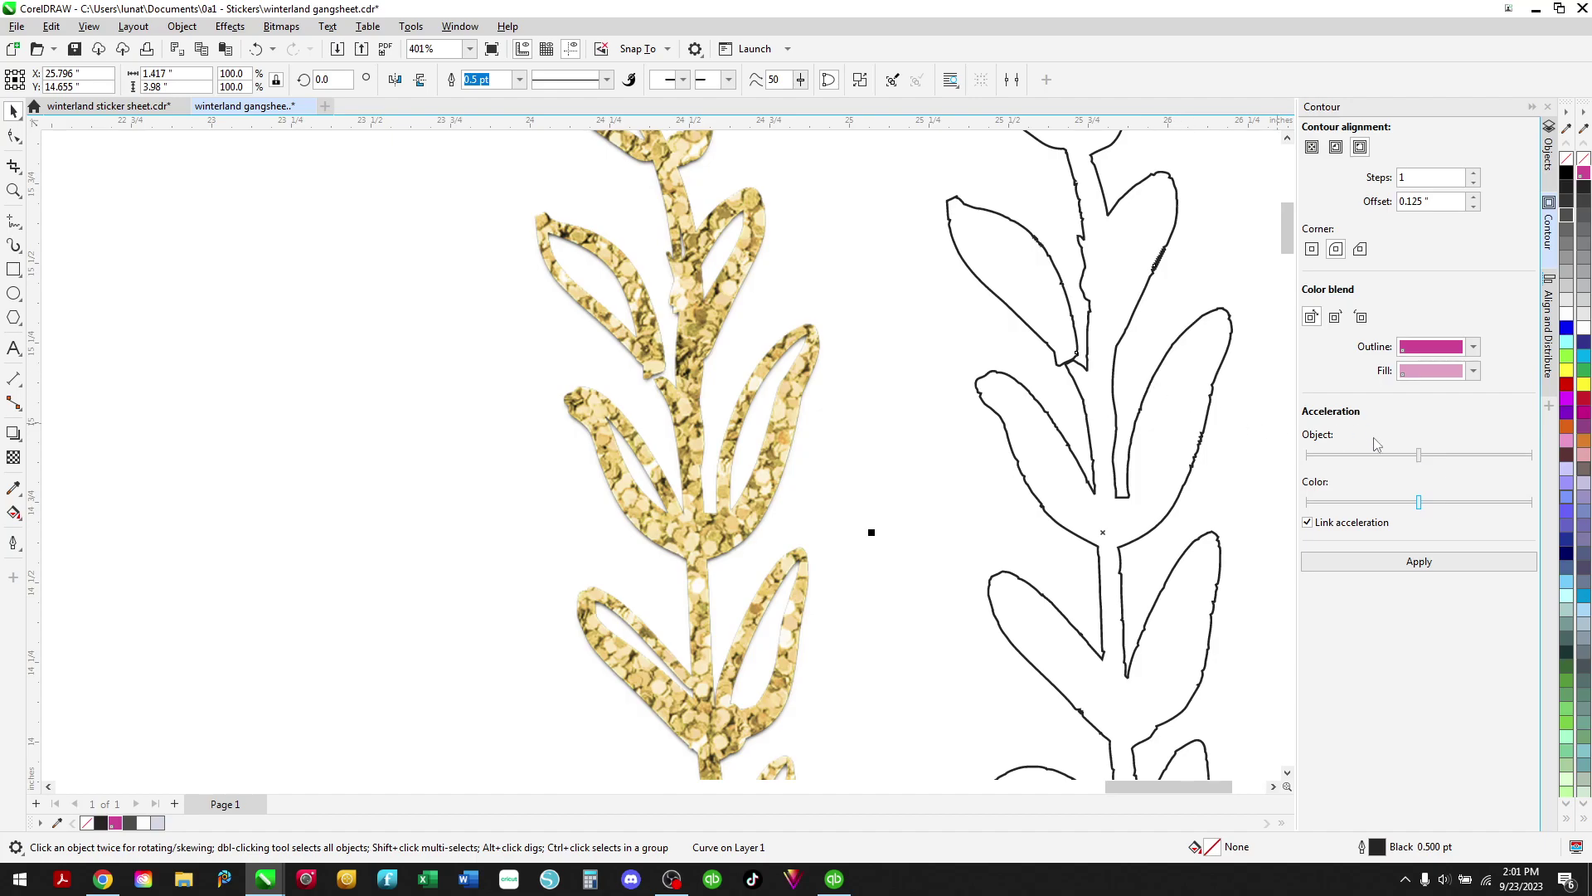
Apply the pink contour around the welded leaf outline, then reselect the inner leaf curve.
scroll(1252, 381, down, 5)
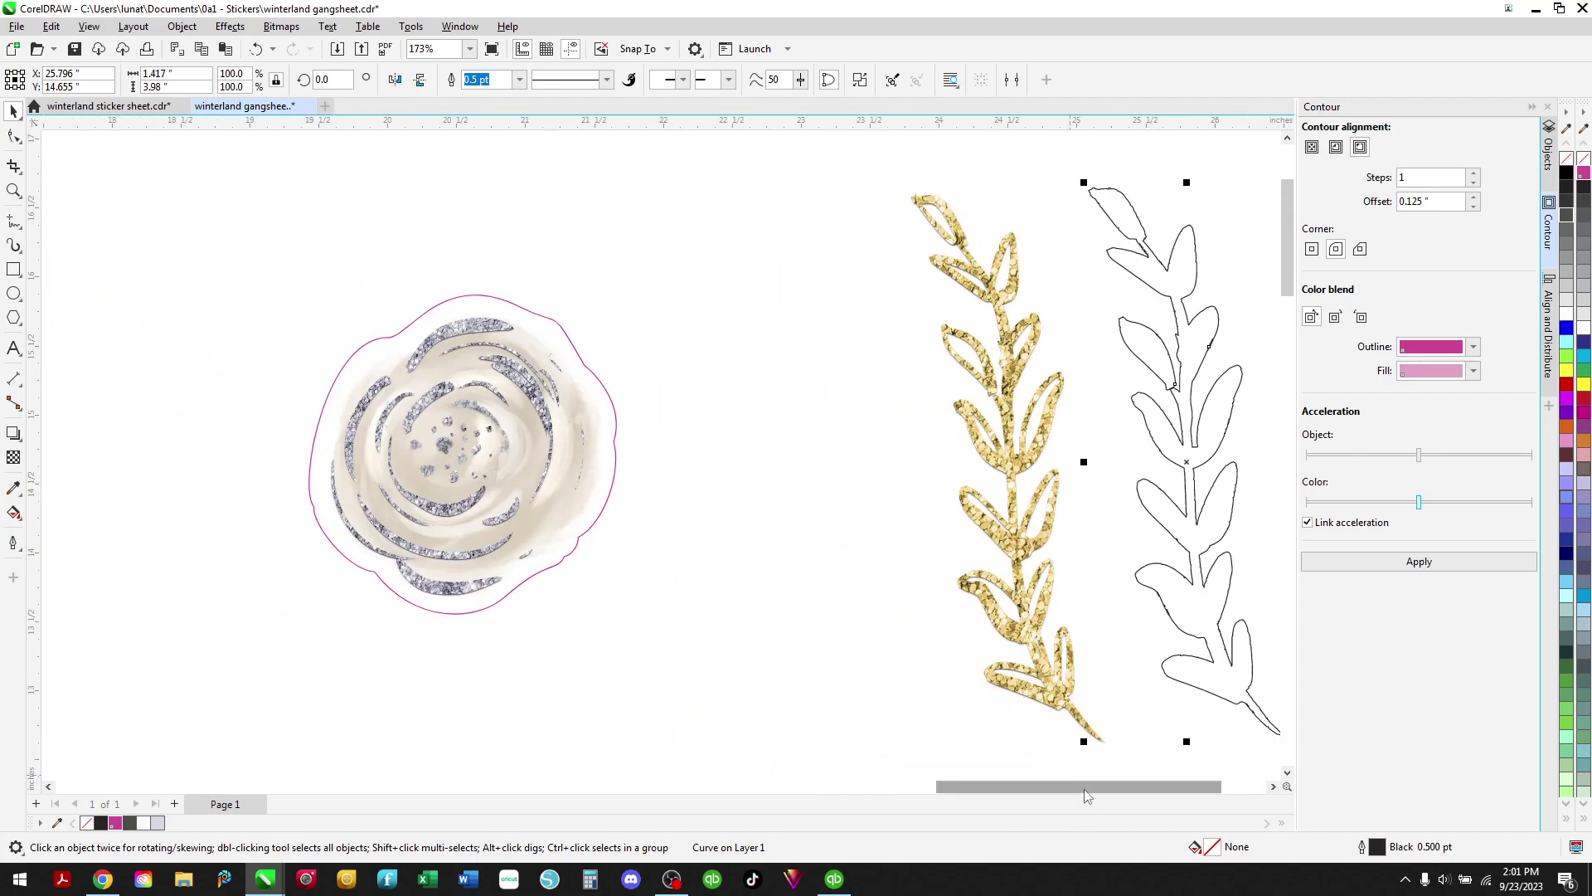
drag(1086, 795, 1128, 811)
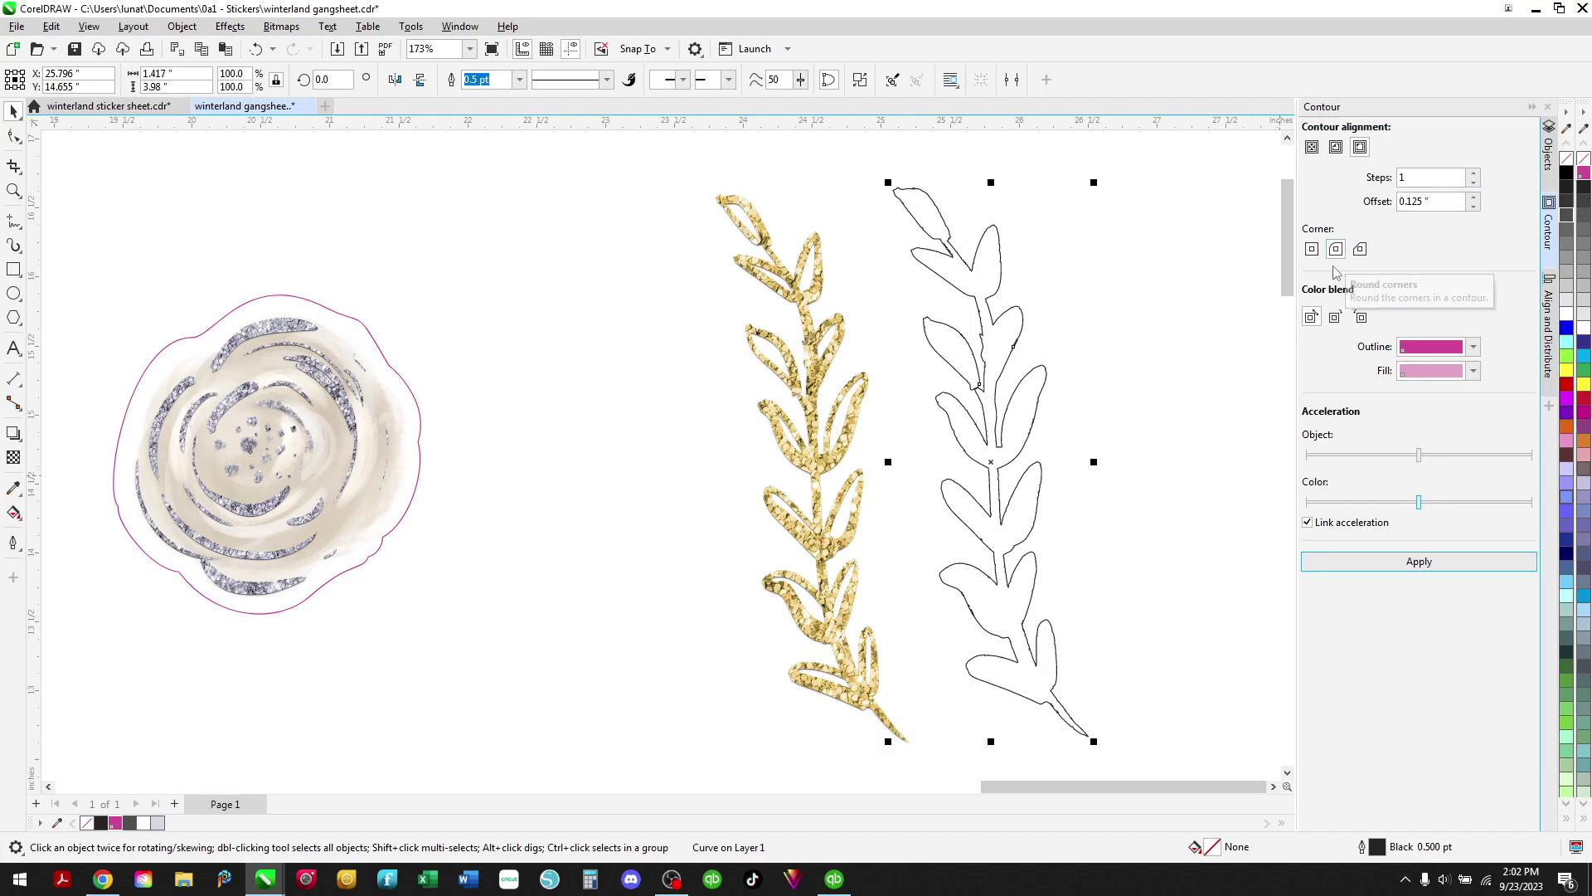
click(1416, 564)
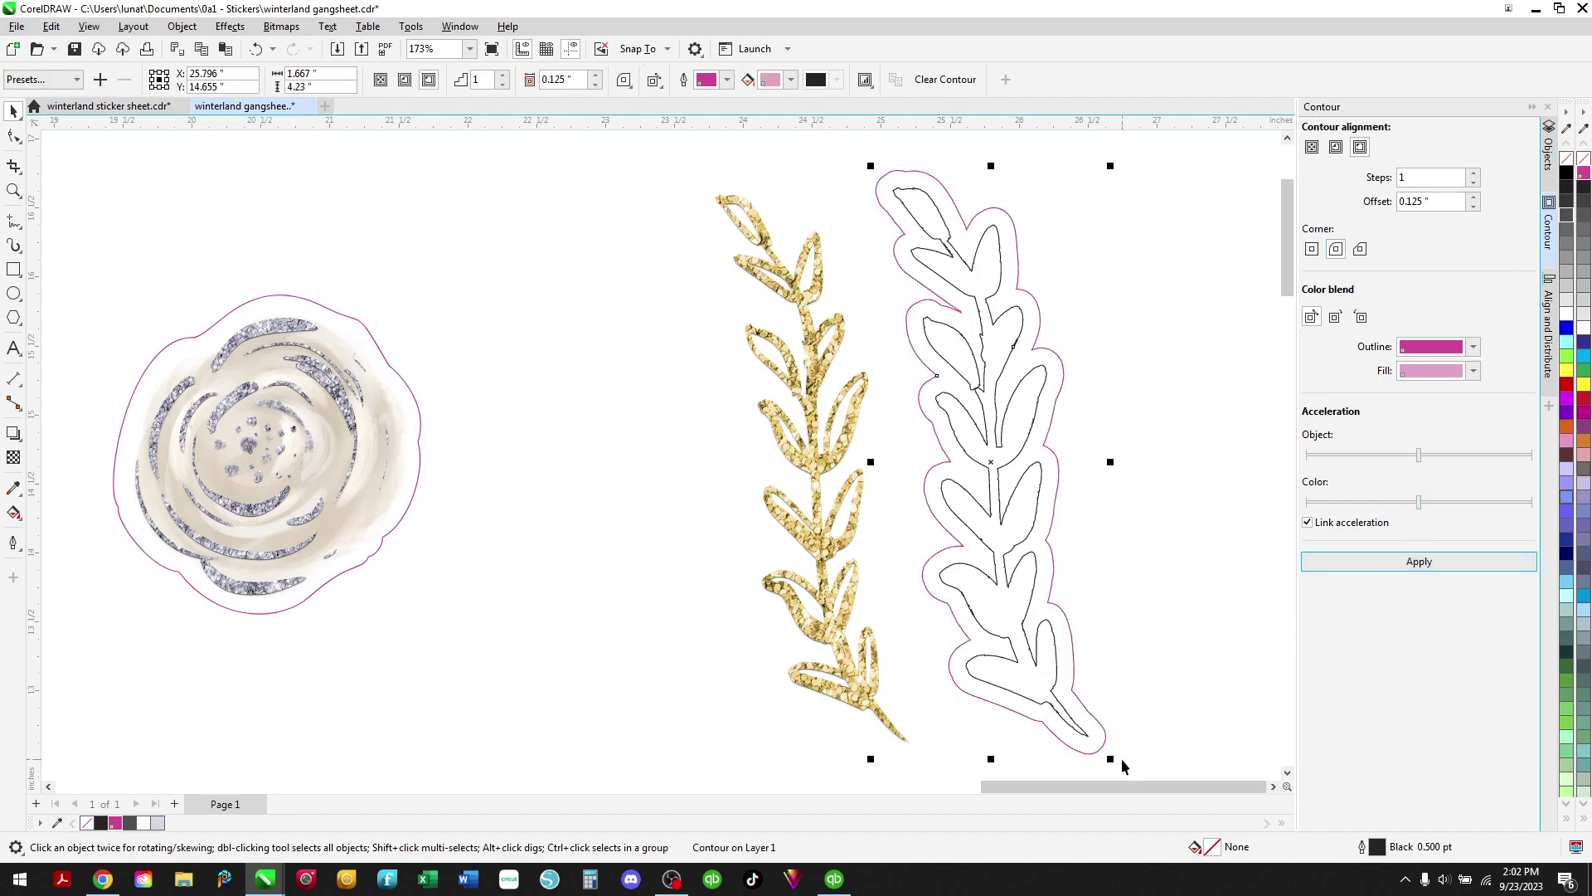
click(1091, 366)
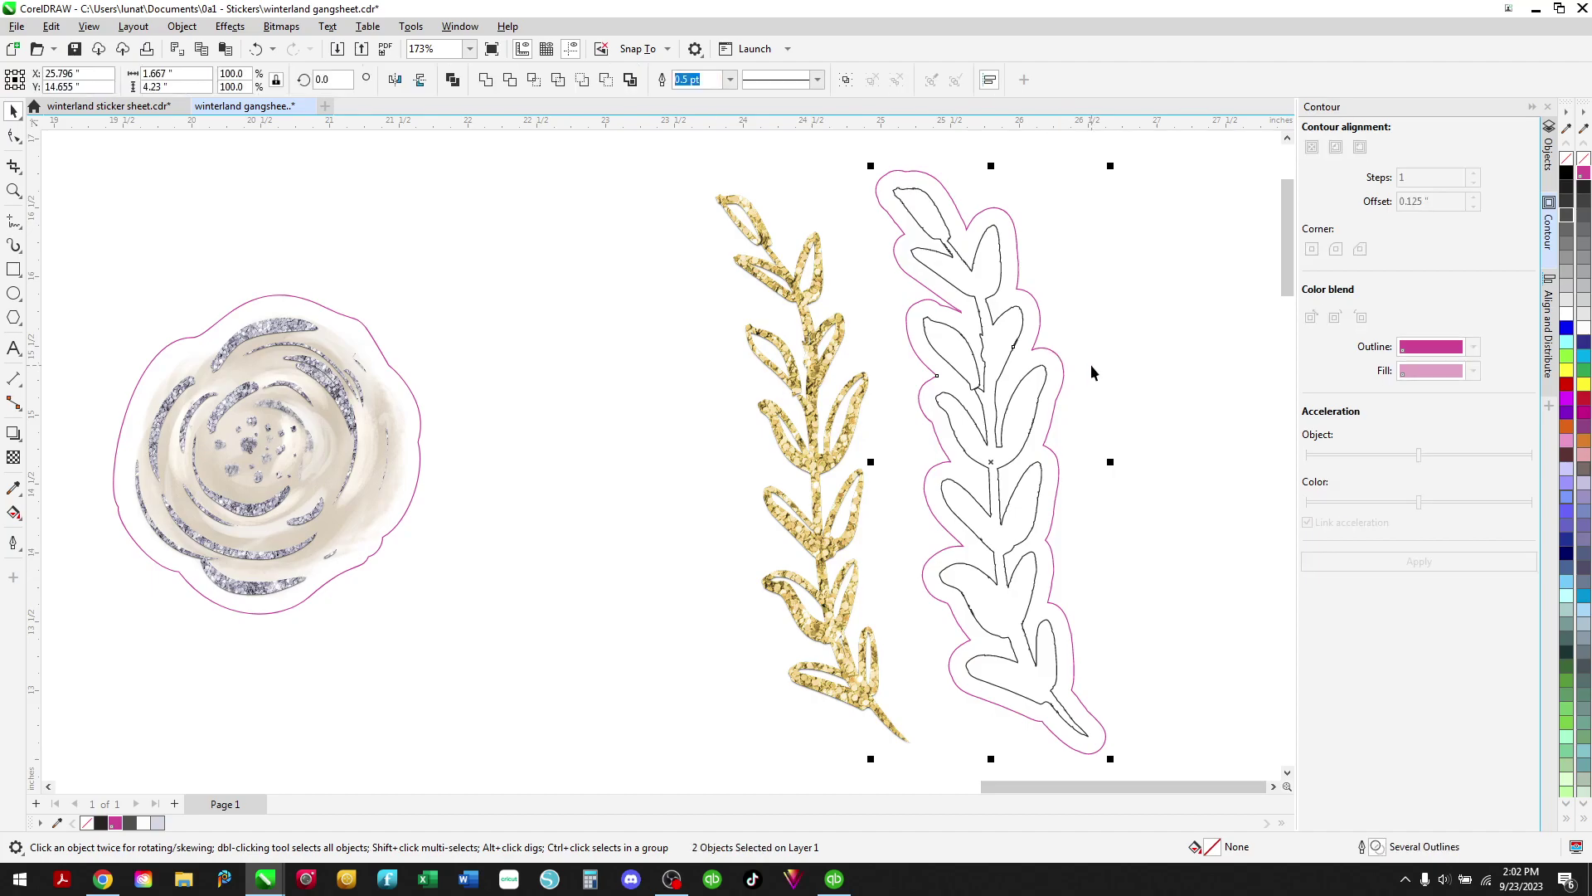
click(987, 308)
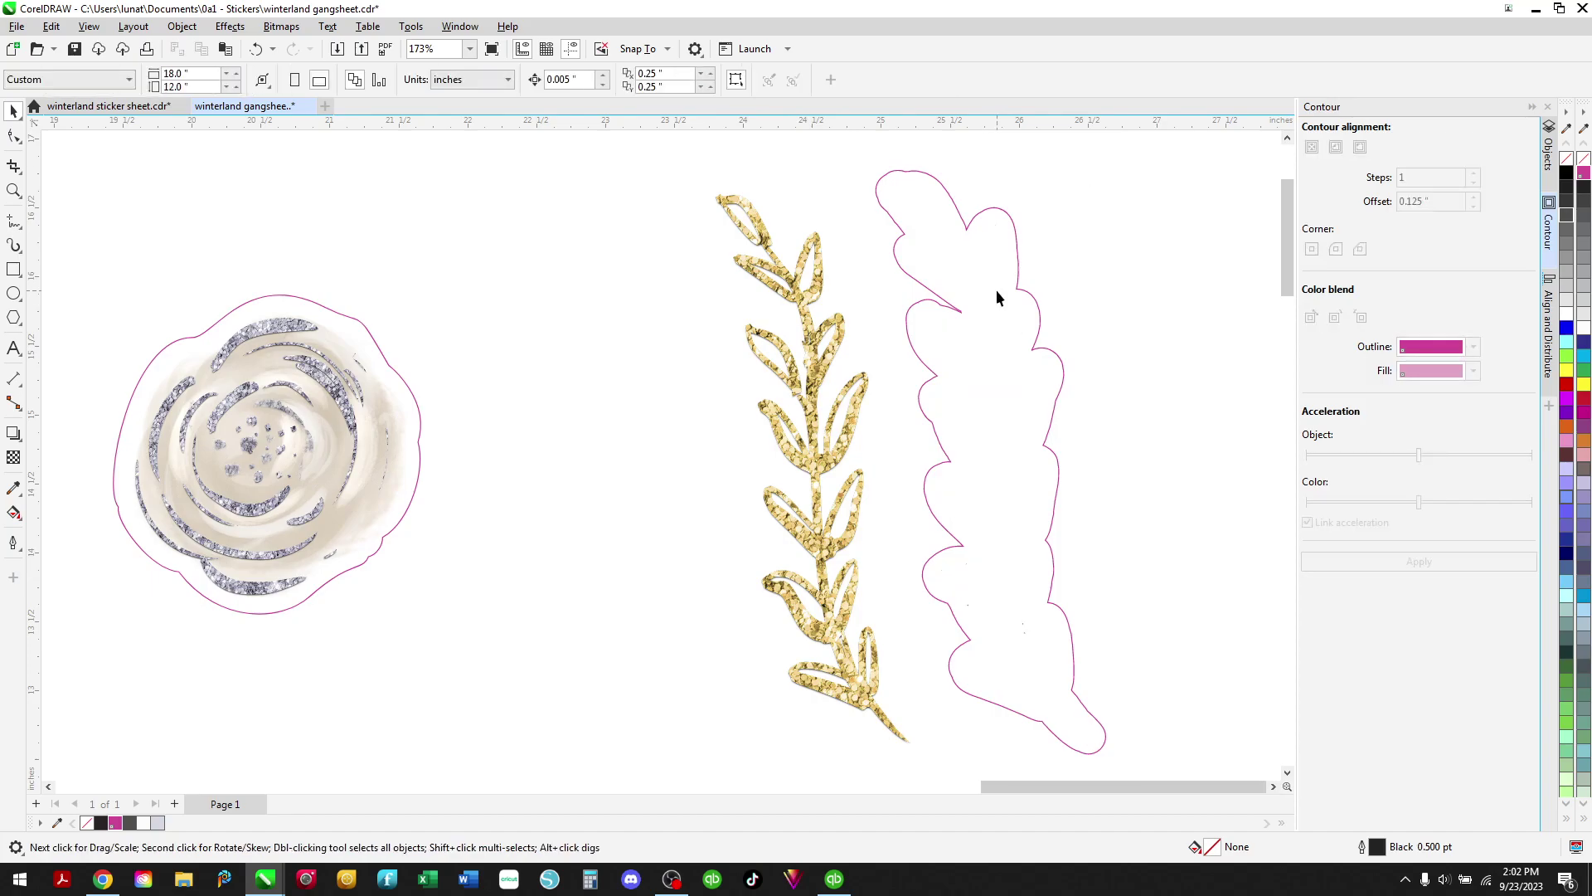
Move the leaf cut line onto the gold leaf branch and reduce its nodes from 303 to 25.
drag(997, 291, 815, 380)
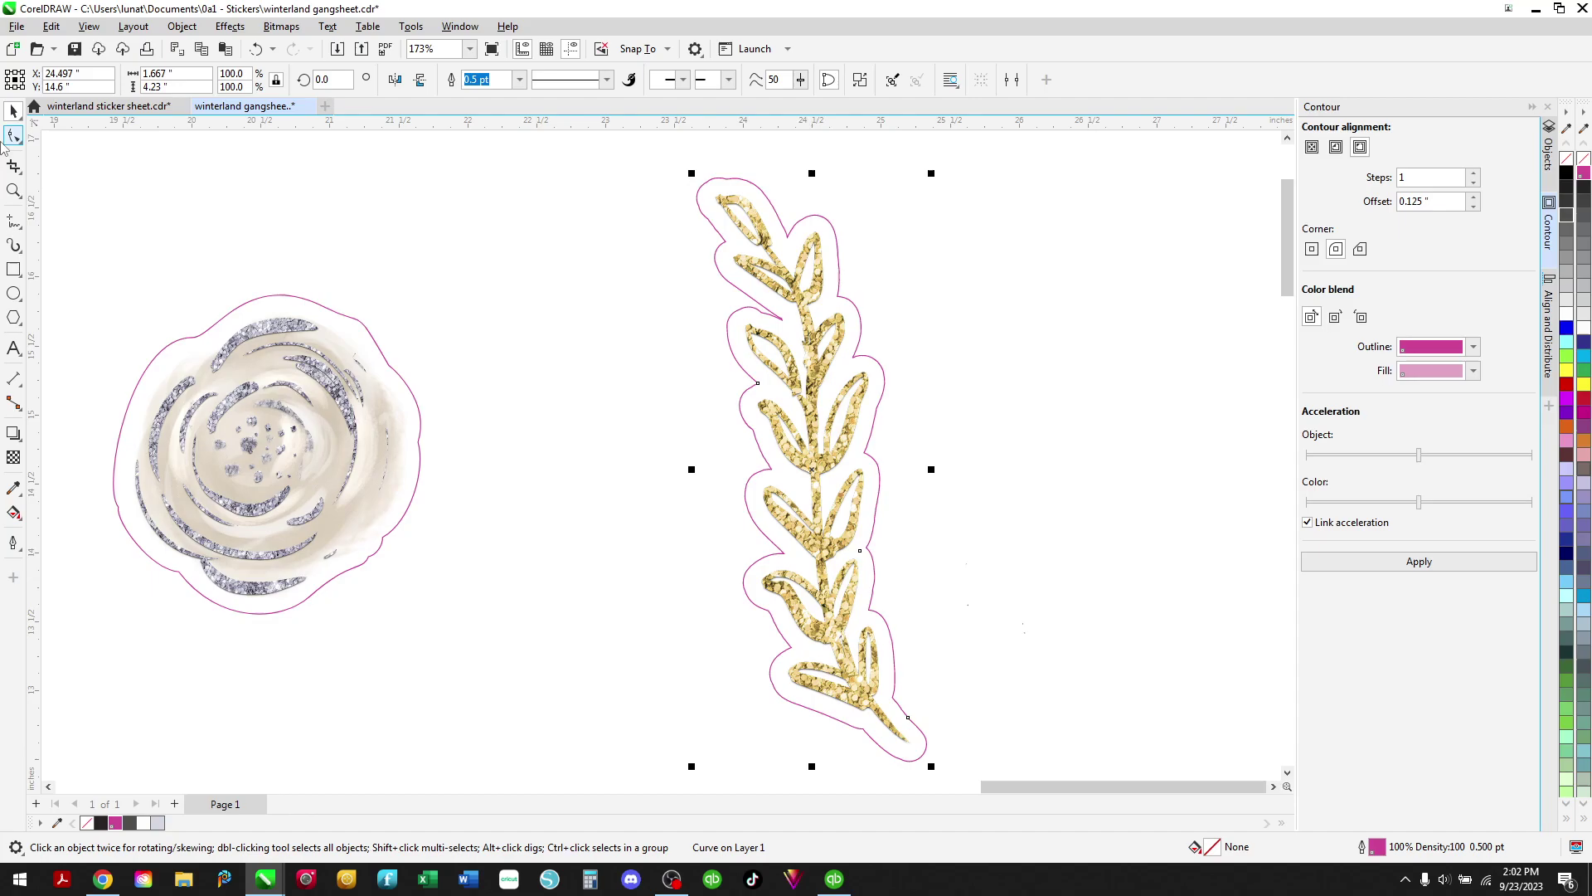
click(14, 136)
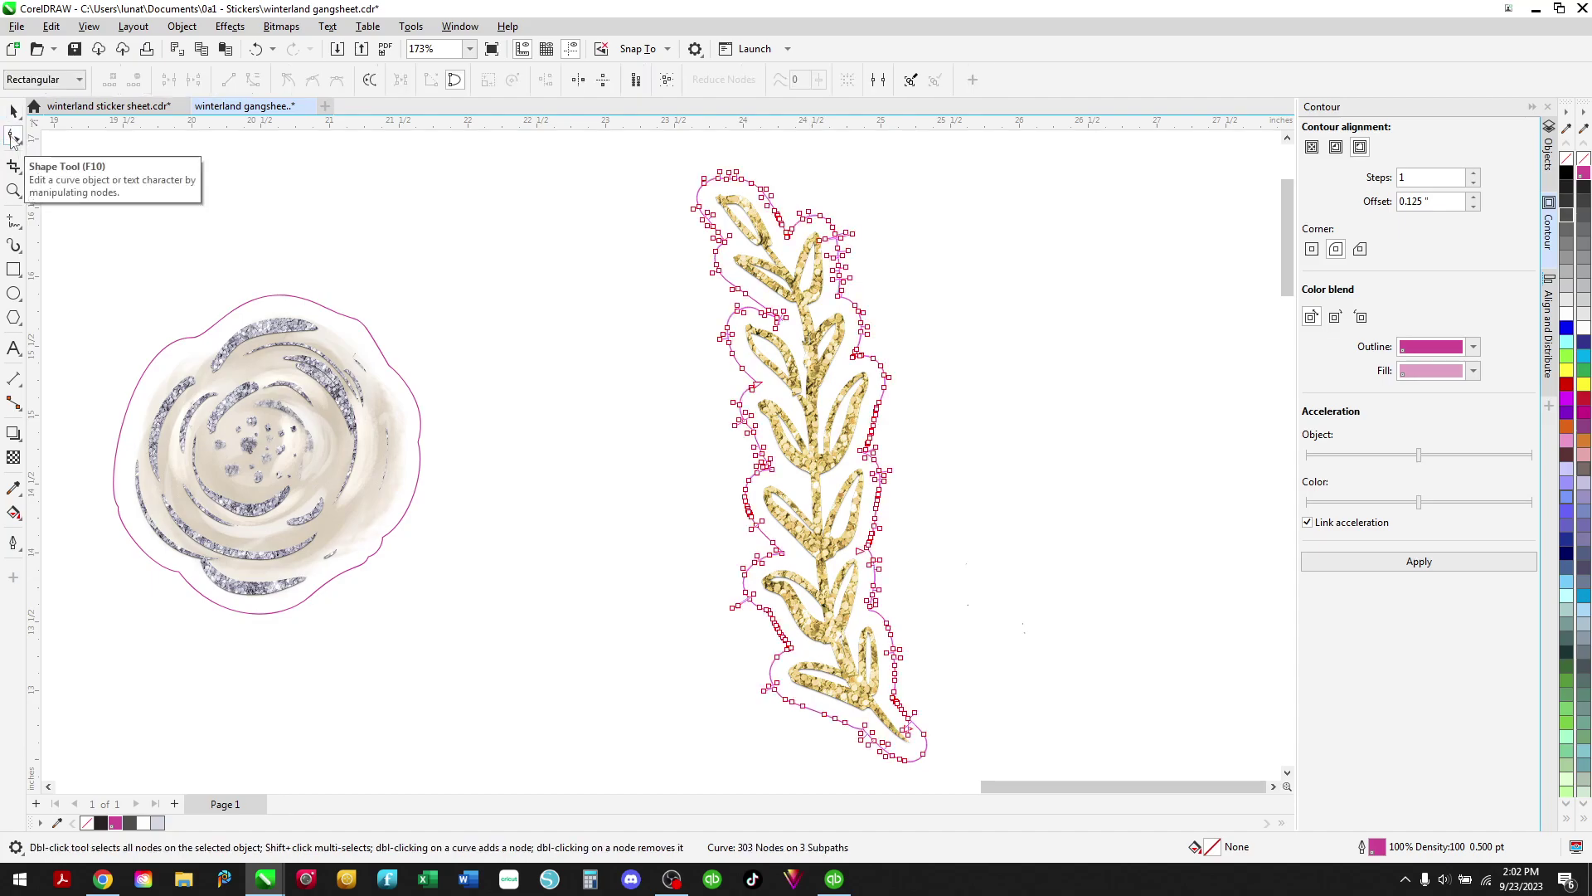
click(667, 80)
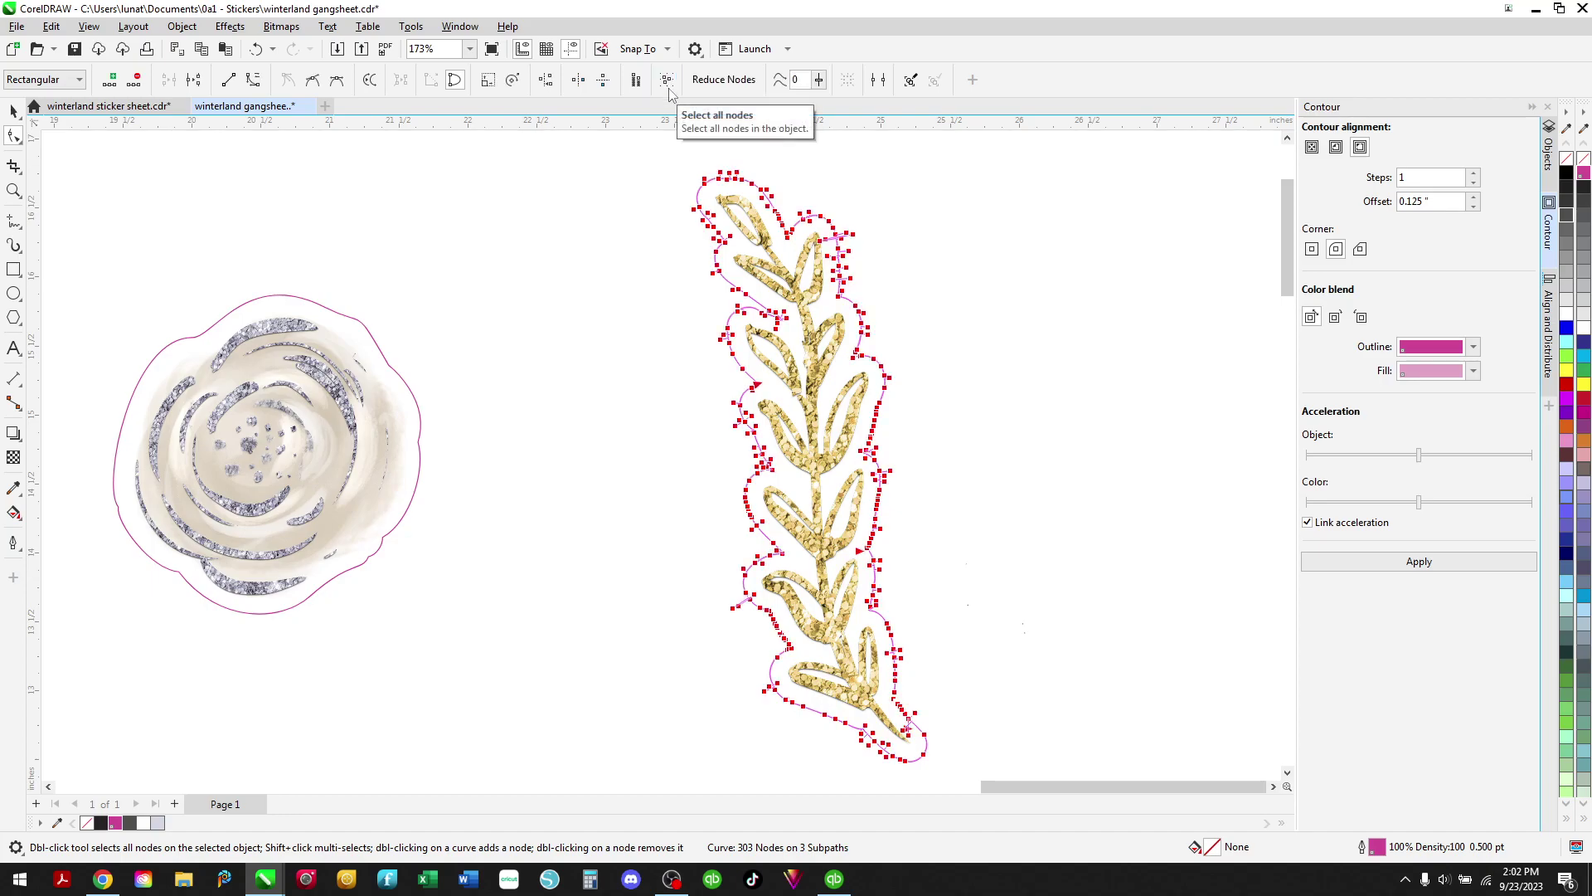
click(724, 80)
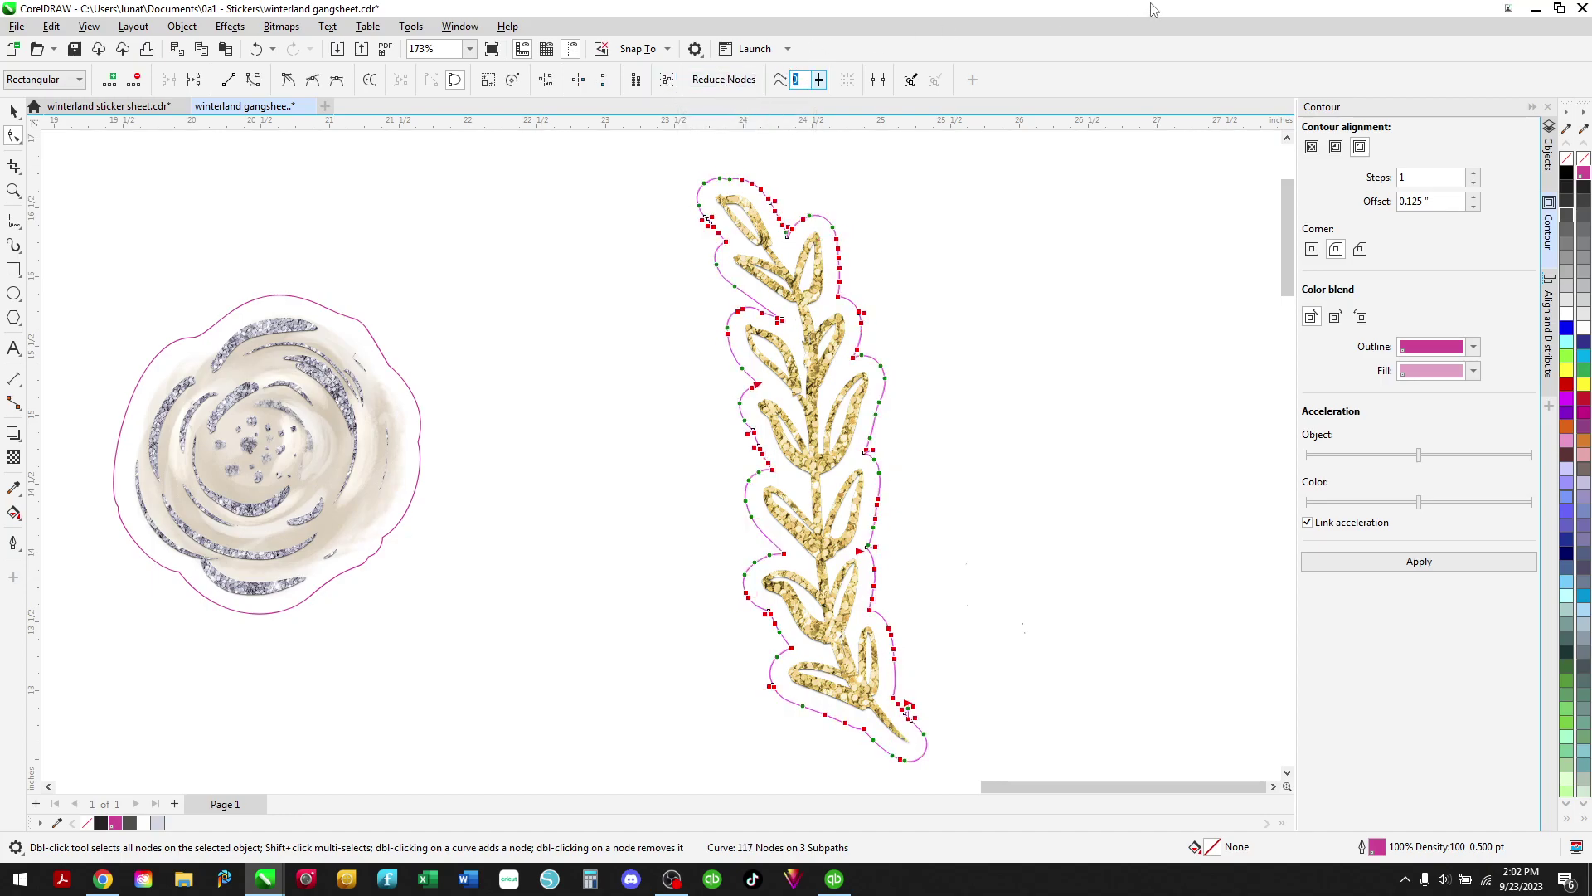
key(Return)
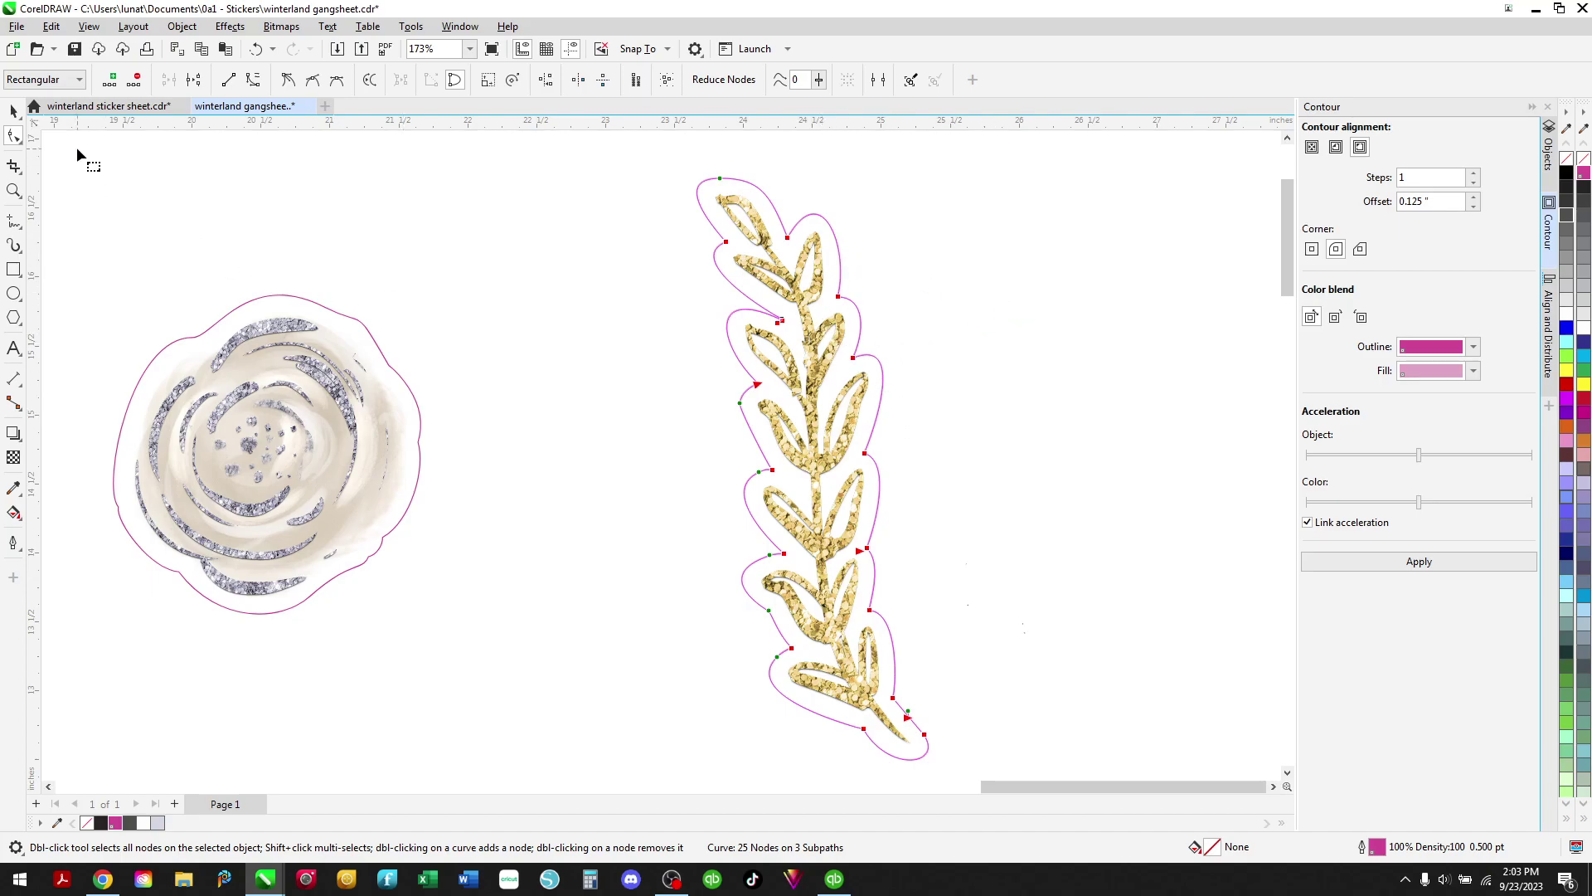
Return to the Pick tool, deselect the leaf sticker, and zoom out to the whole gang sheet.
click(13, 110)
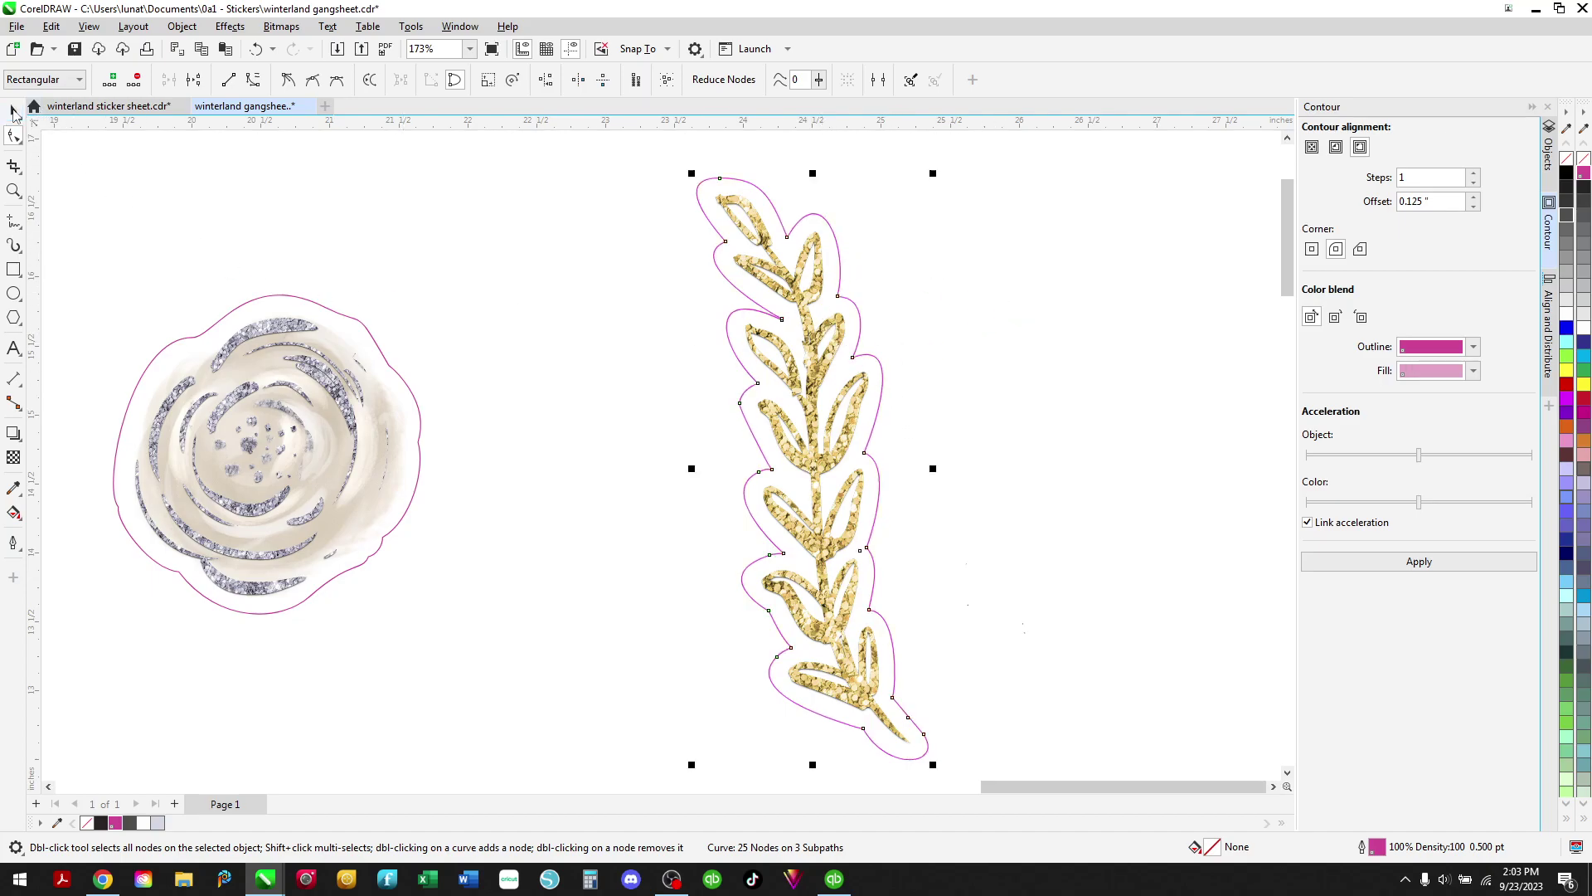
click(559, 260)
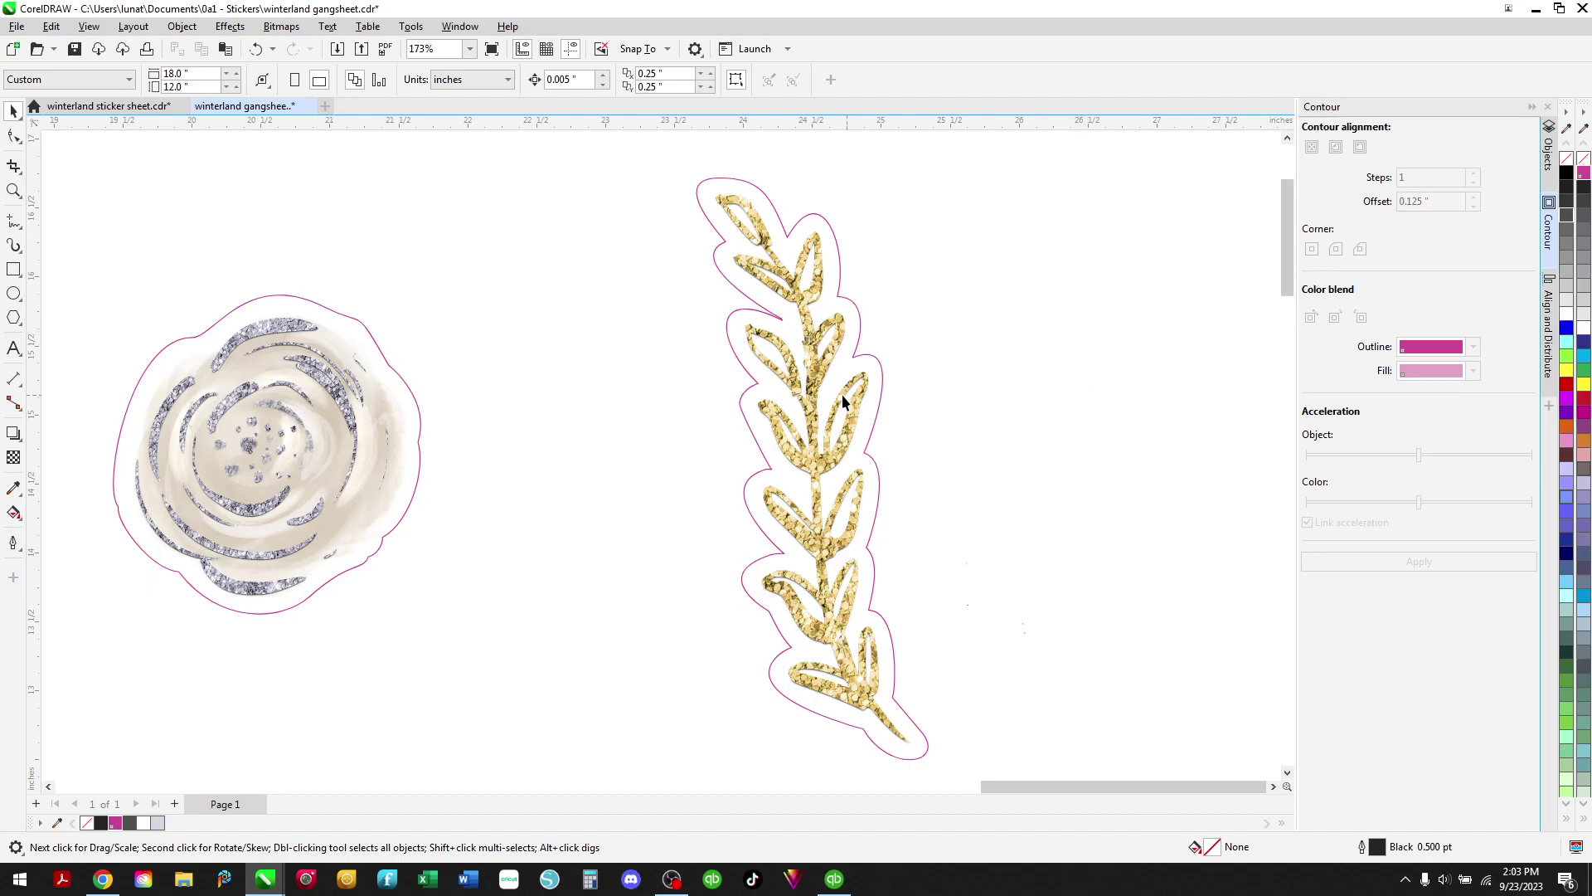
scroll(870, 365, down, 1)
scroll(867, 365, down, 9)
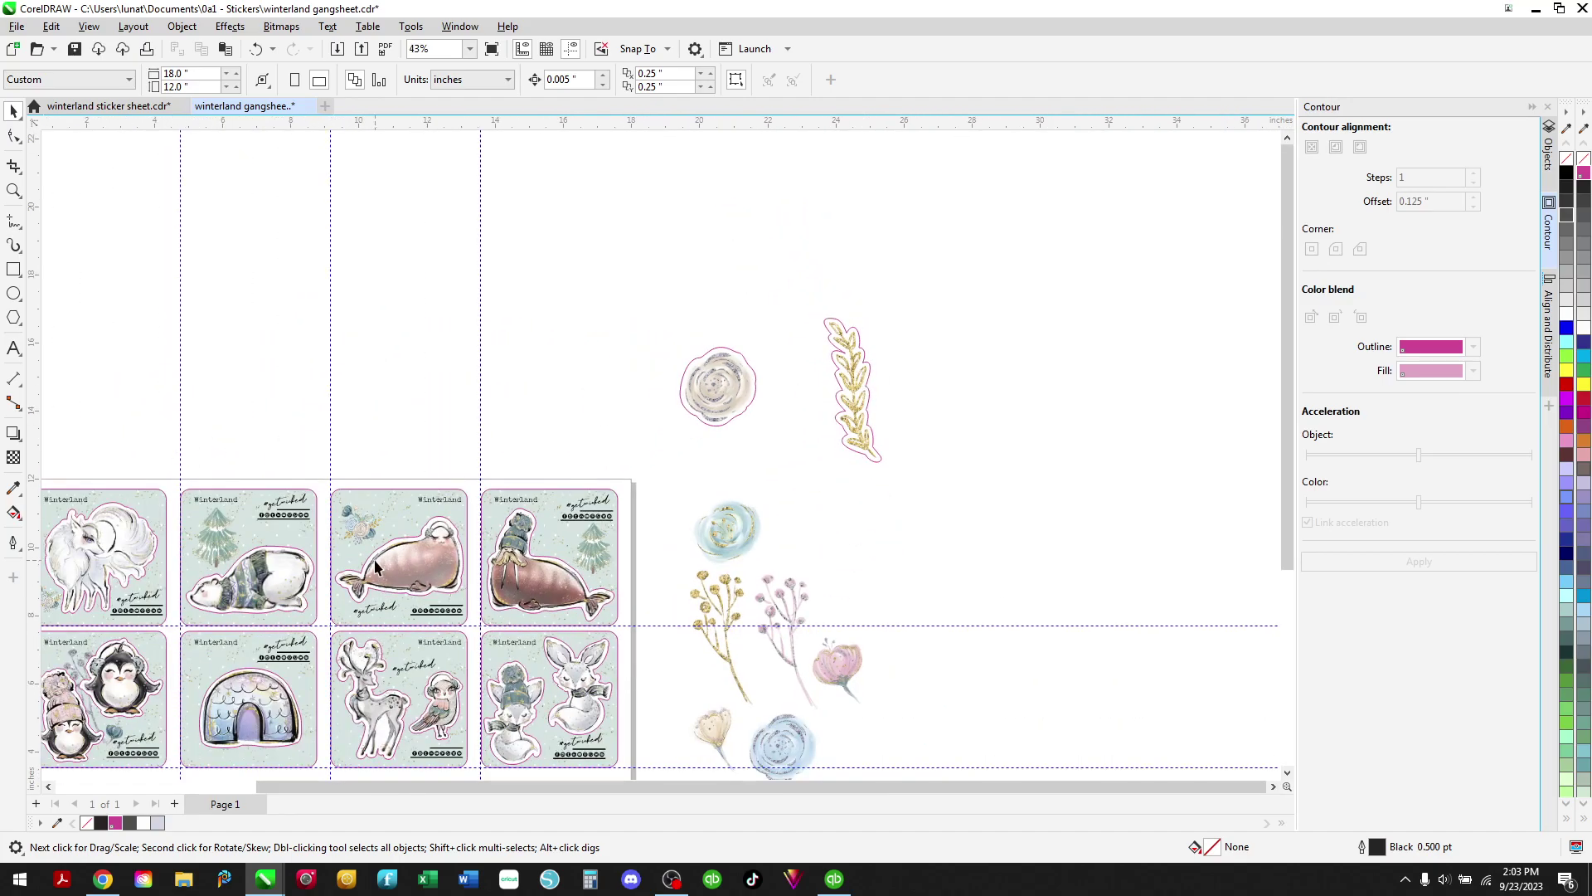
scroll(380, 576, down, 1)
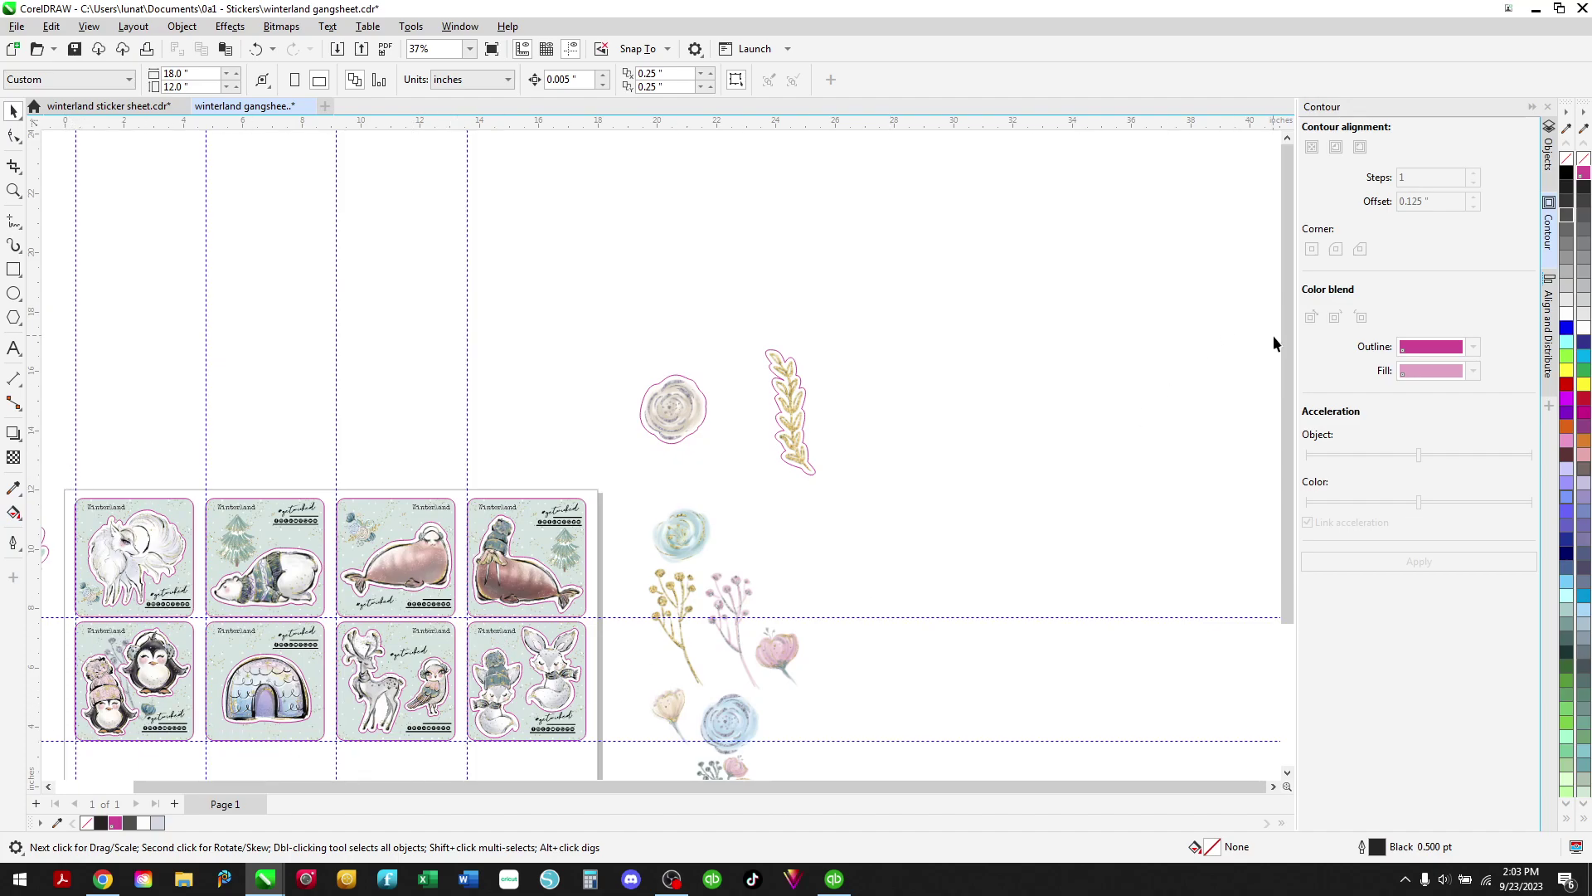
drag(1291, 355, 1285, 410)
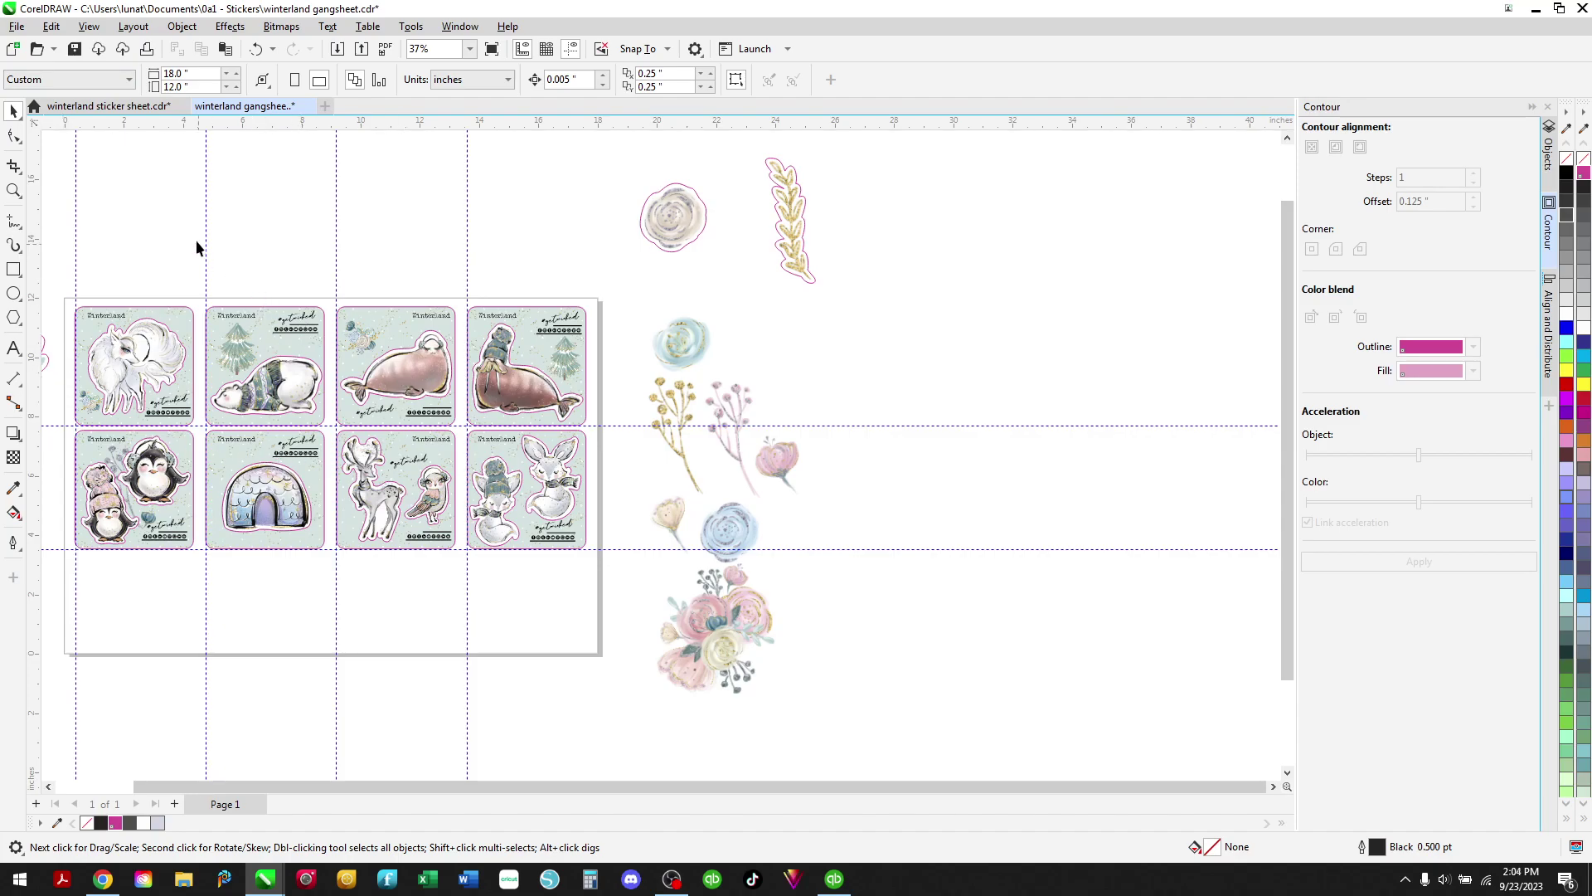
In the winterland sticker sheet, move the two animal stickers to the sheet's top-left corner.
click(142, 108)
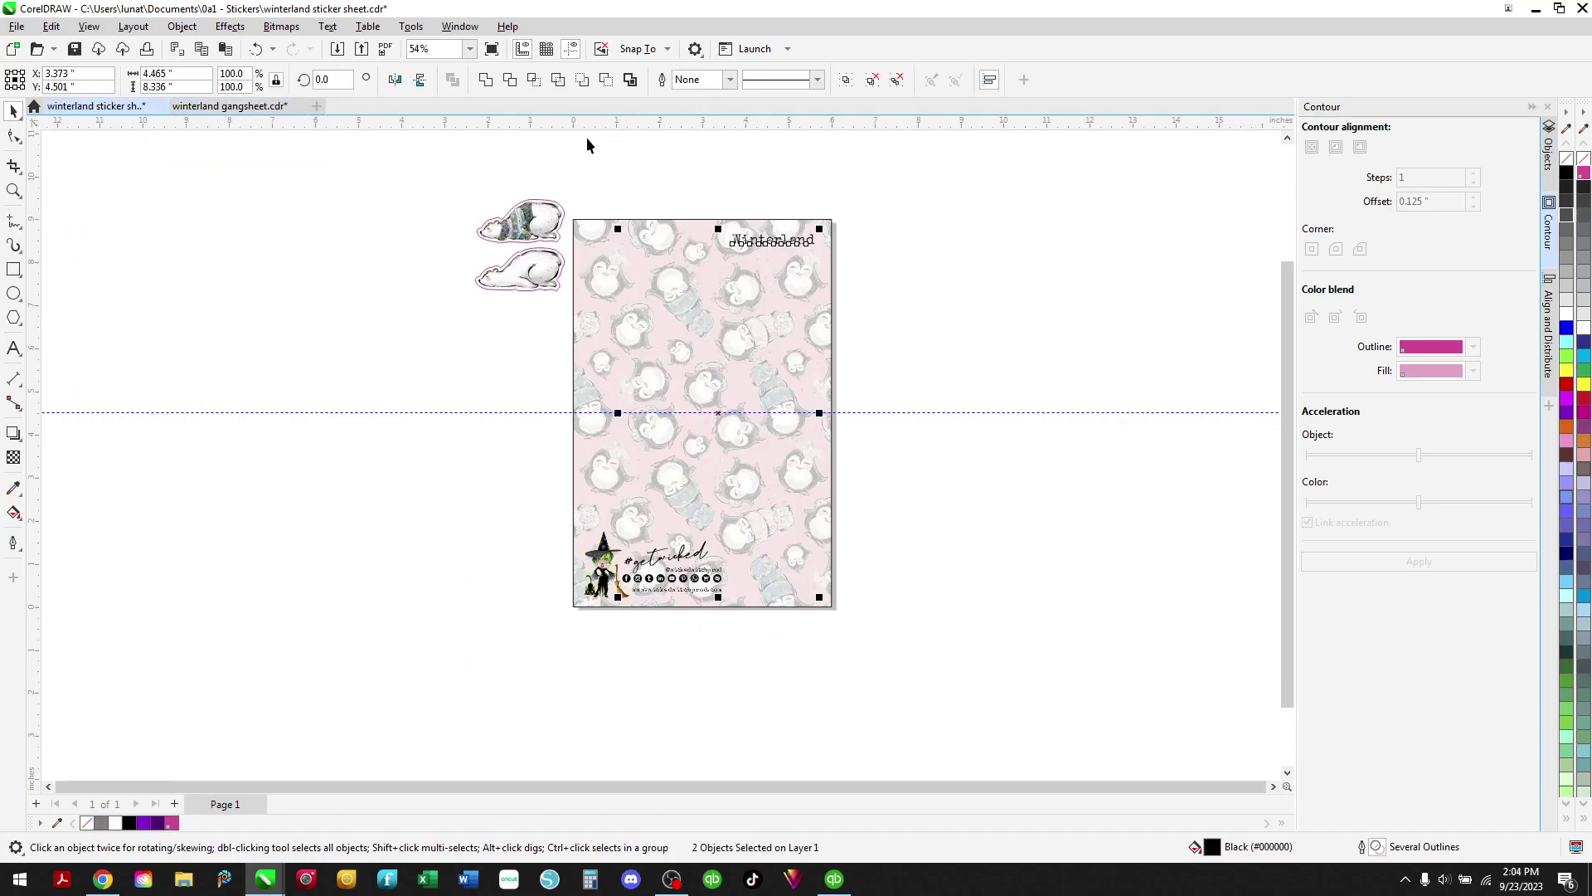
drag(402, 165, 419, 170)
drag(508, 267, 644, 297)
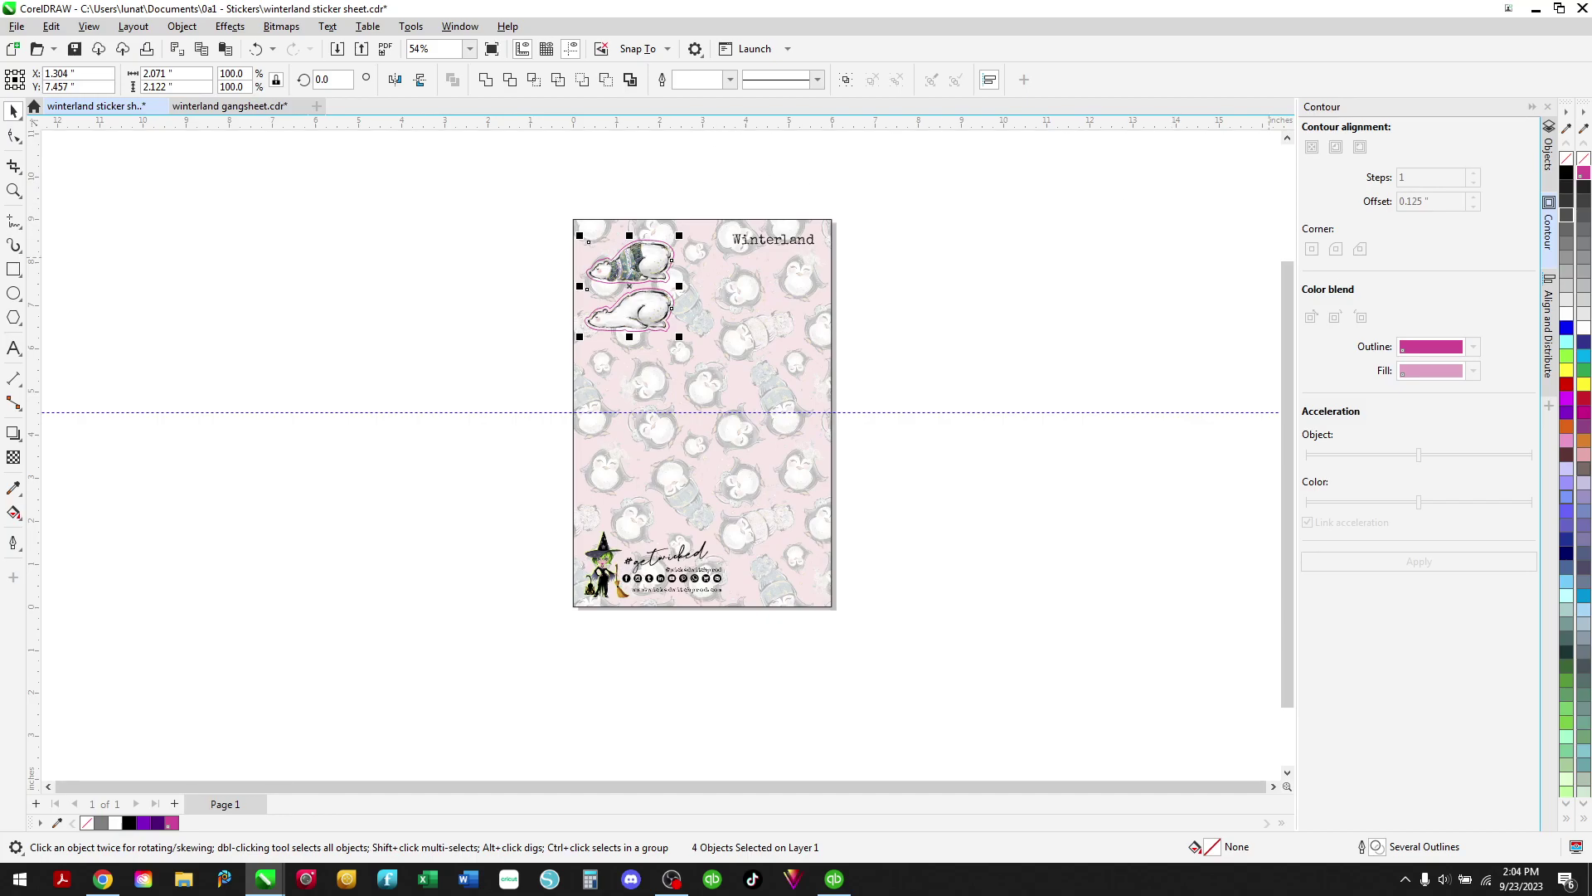
Switch back to the winterland gangsheet document.
click(247, 107)
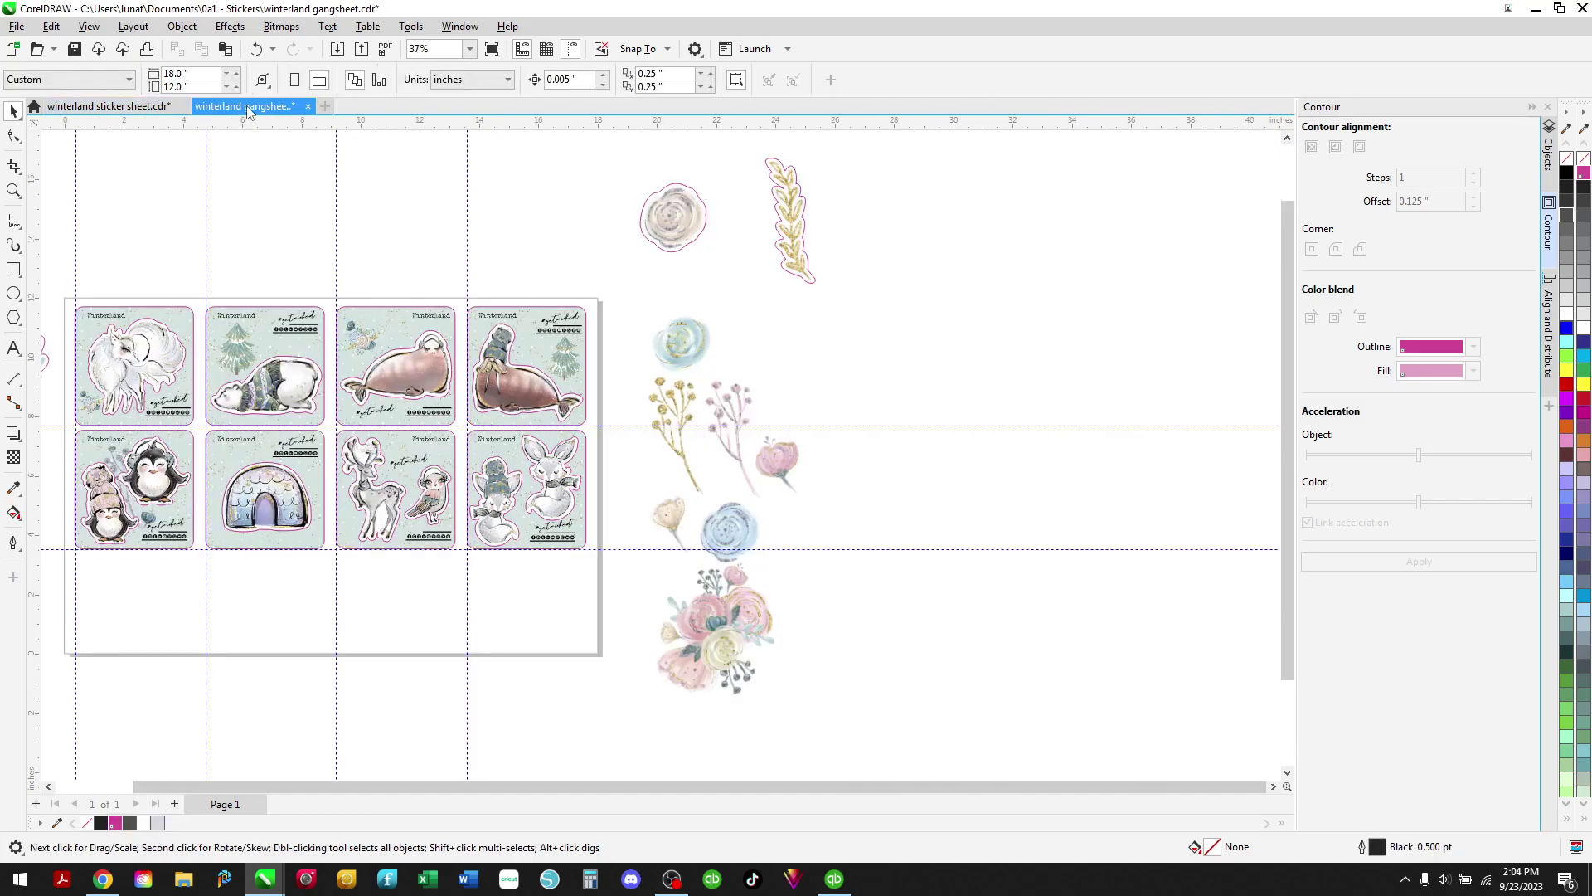